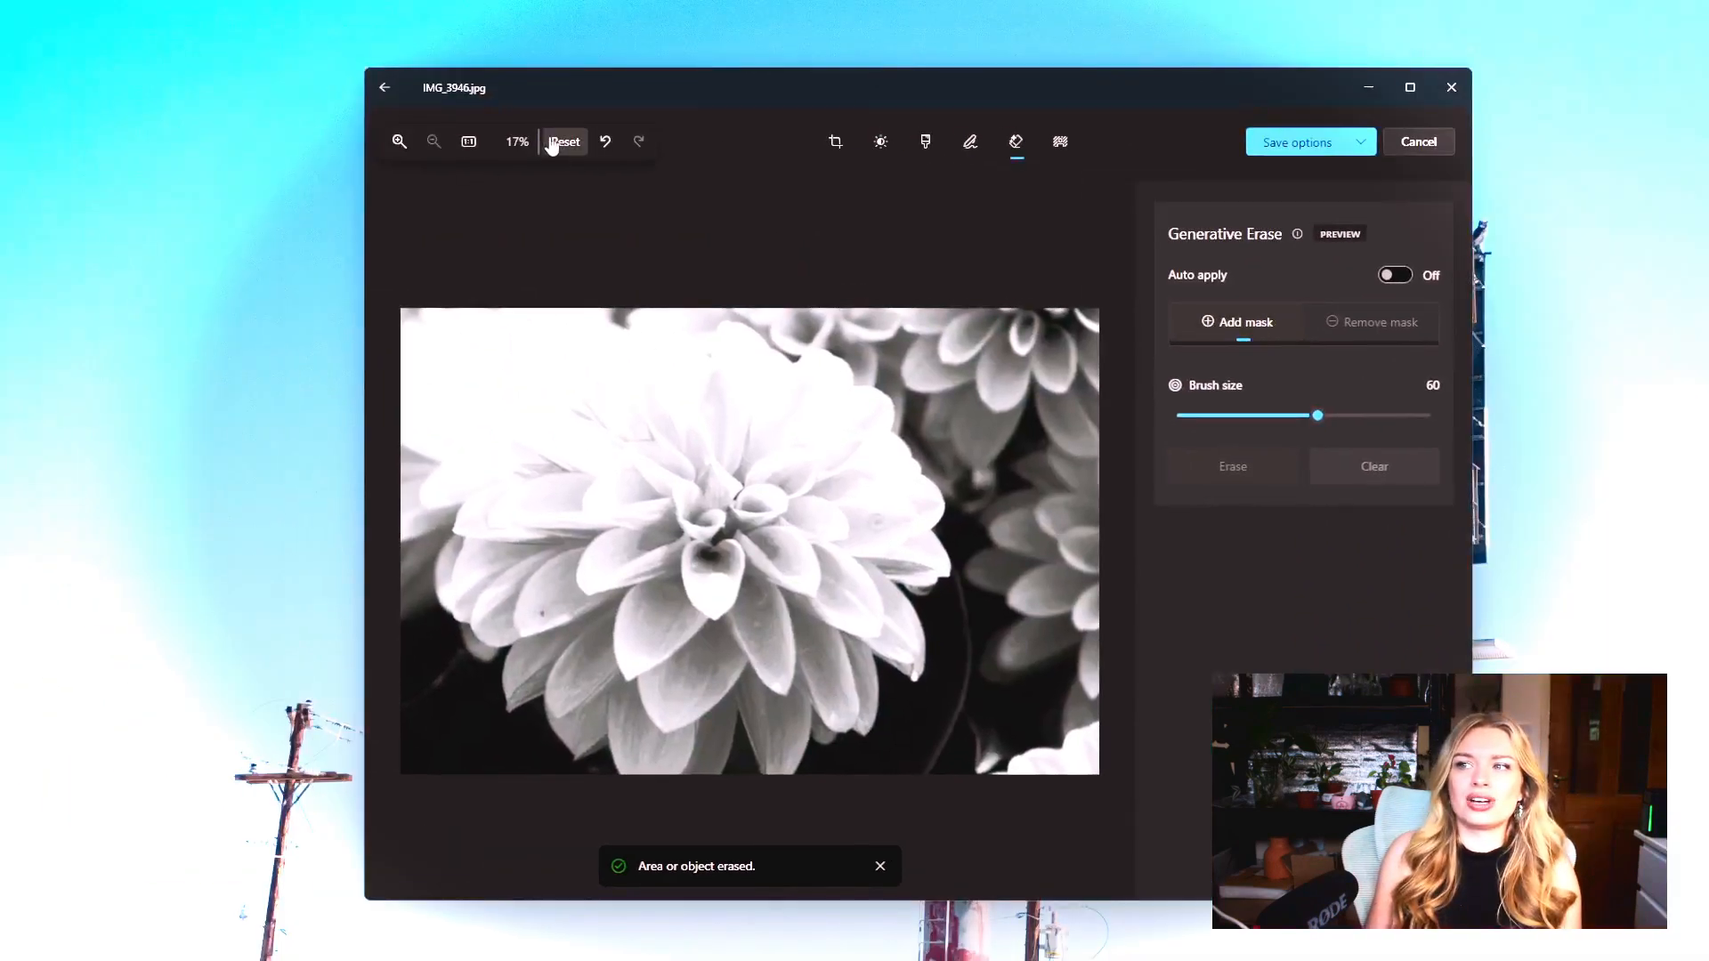
- Reset all edits made to the flower photo IMG_3946.jpg
left_click(551, 144)
left_click(810, 554)
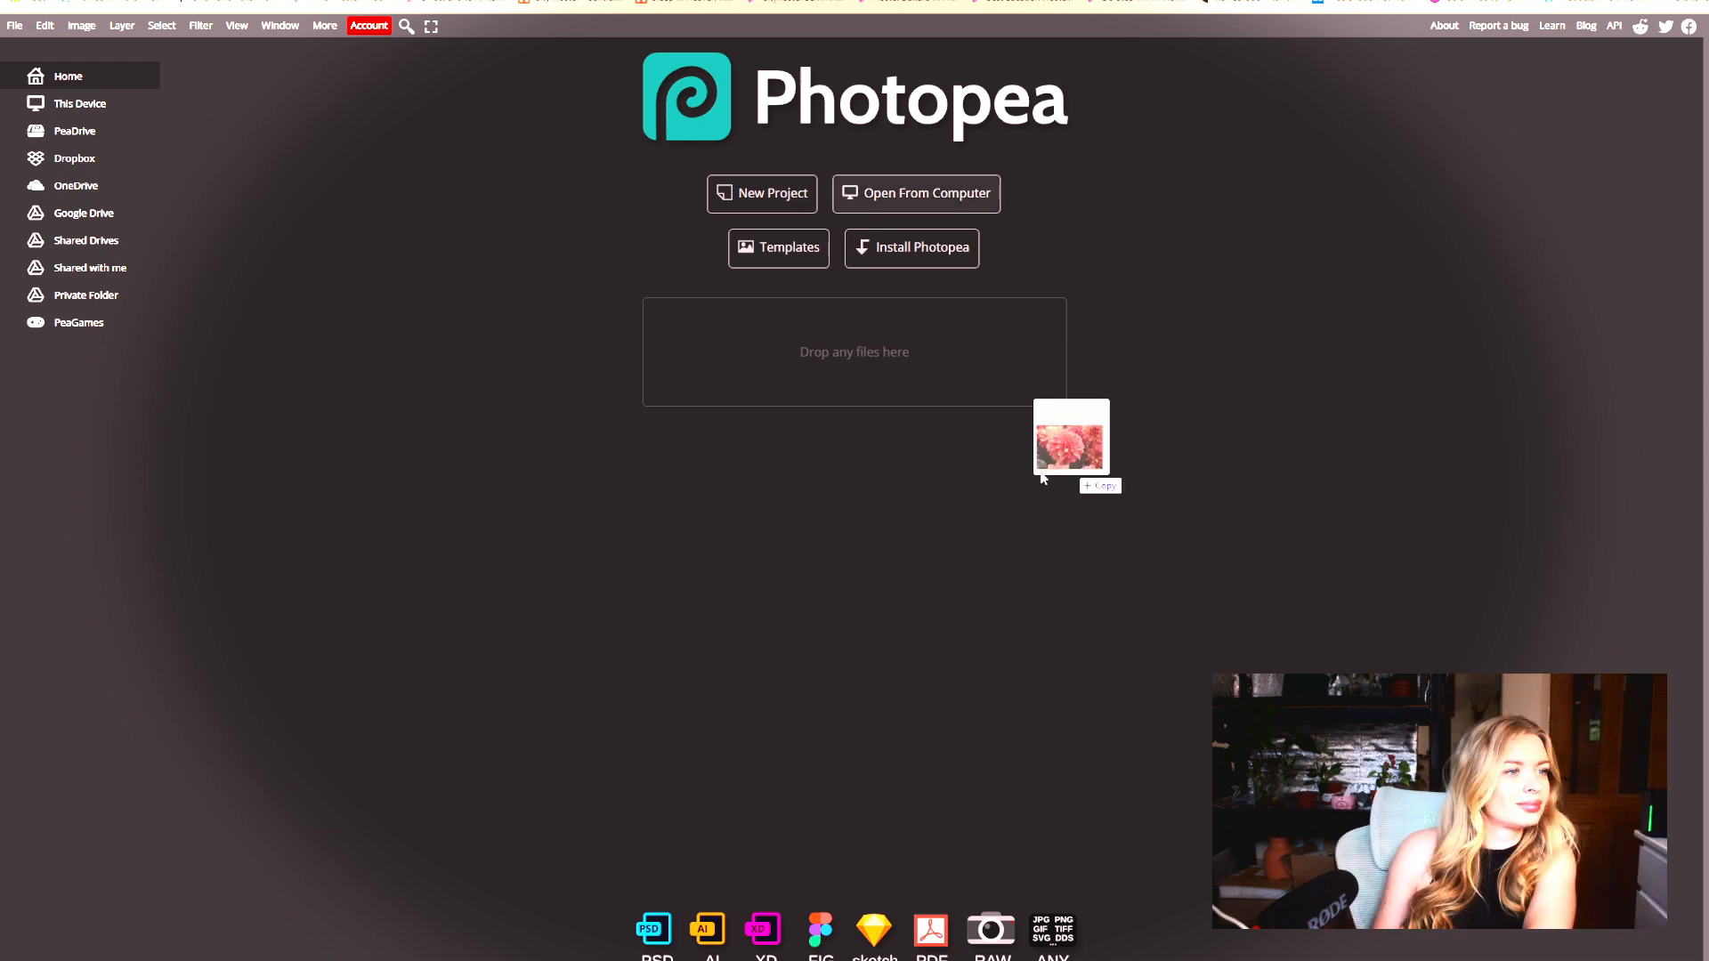
- Switch to Photopea, open the red flower photo IMG_3946 from the computer, and try repositioning it with the Move tool
left_click_drag(1071, 470, 824, 356)
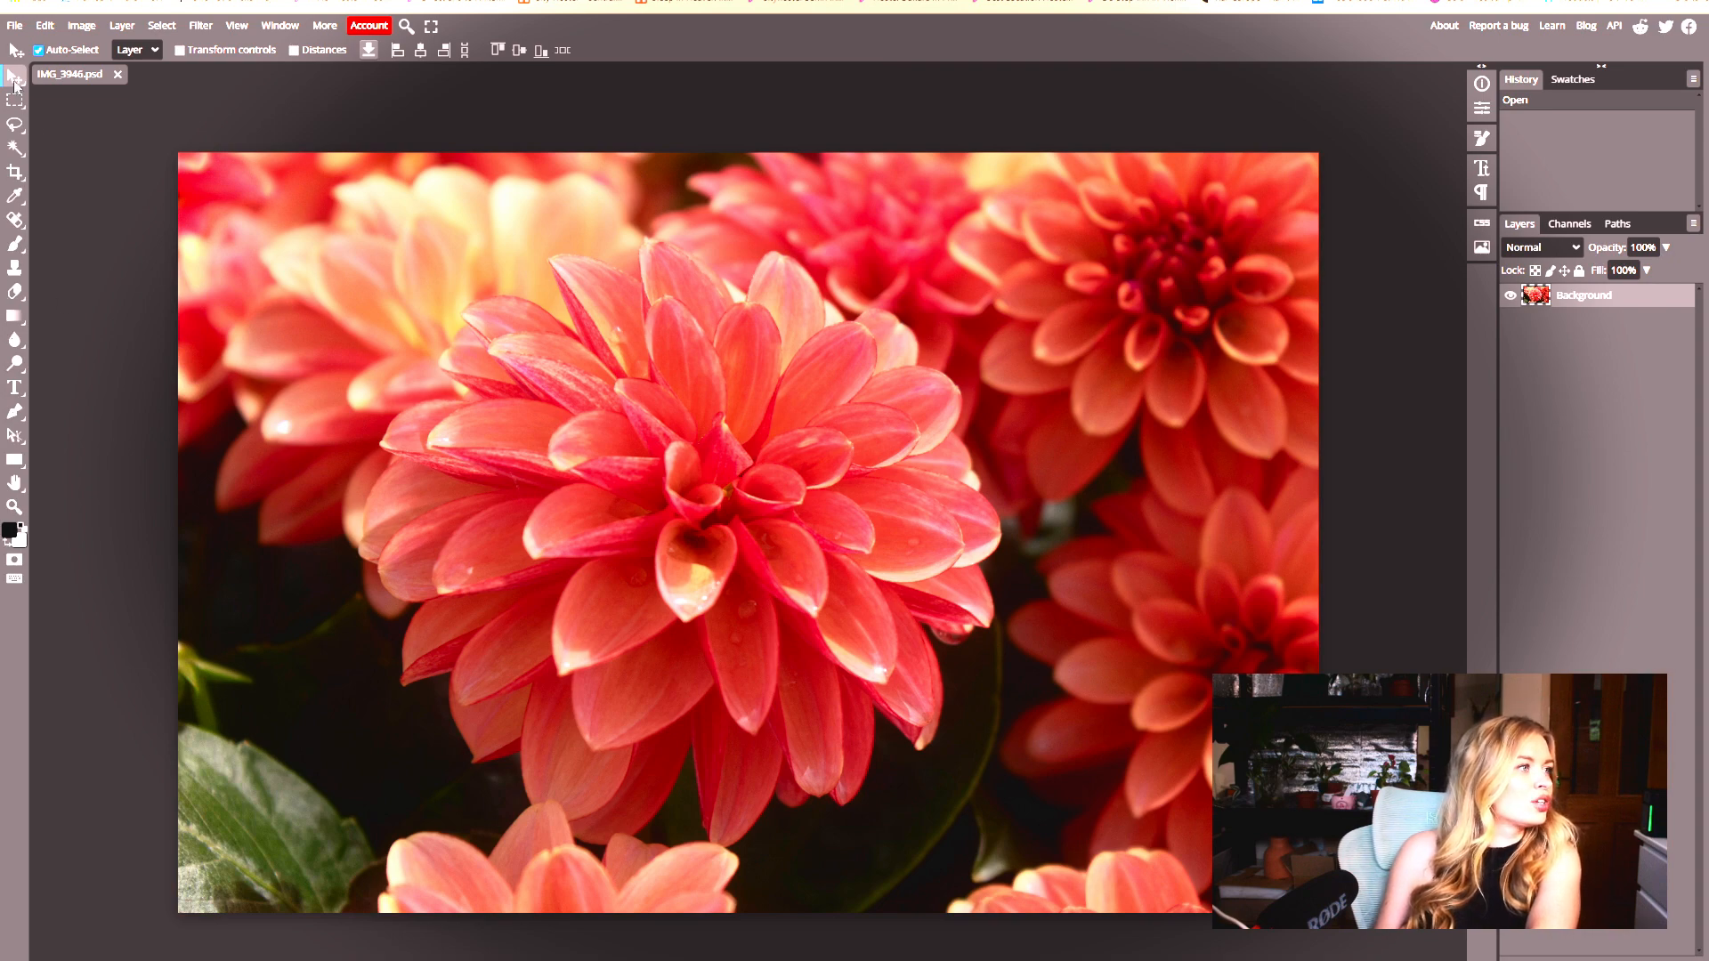
left_click_drag(306, 301, 429, 465)
left_click_drag(671, 589, 563, 397)
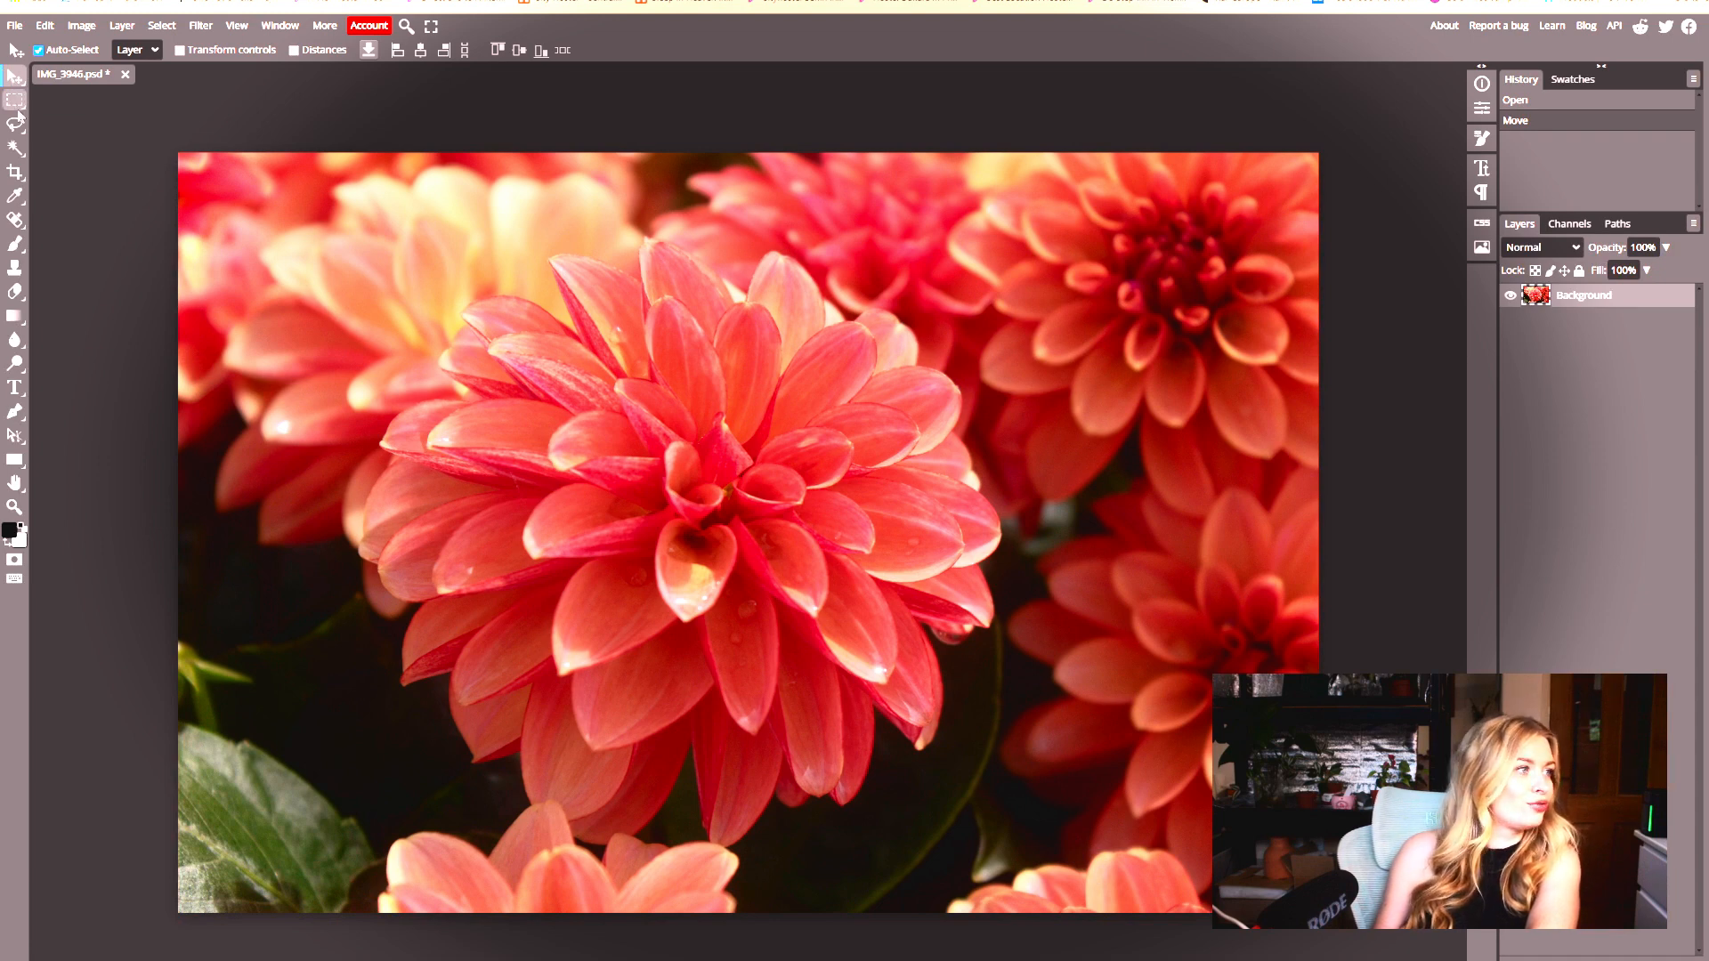
- Try a rectangular selection around most of the central flower and deselect it
left_click(14, 100)
left_click_drag(272, 253, 1124, 812)
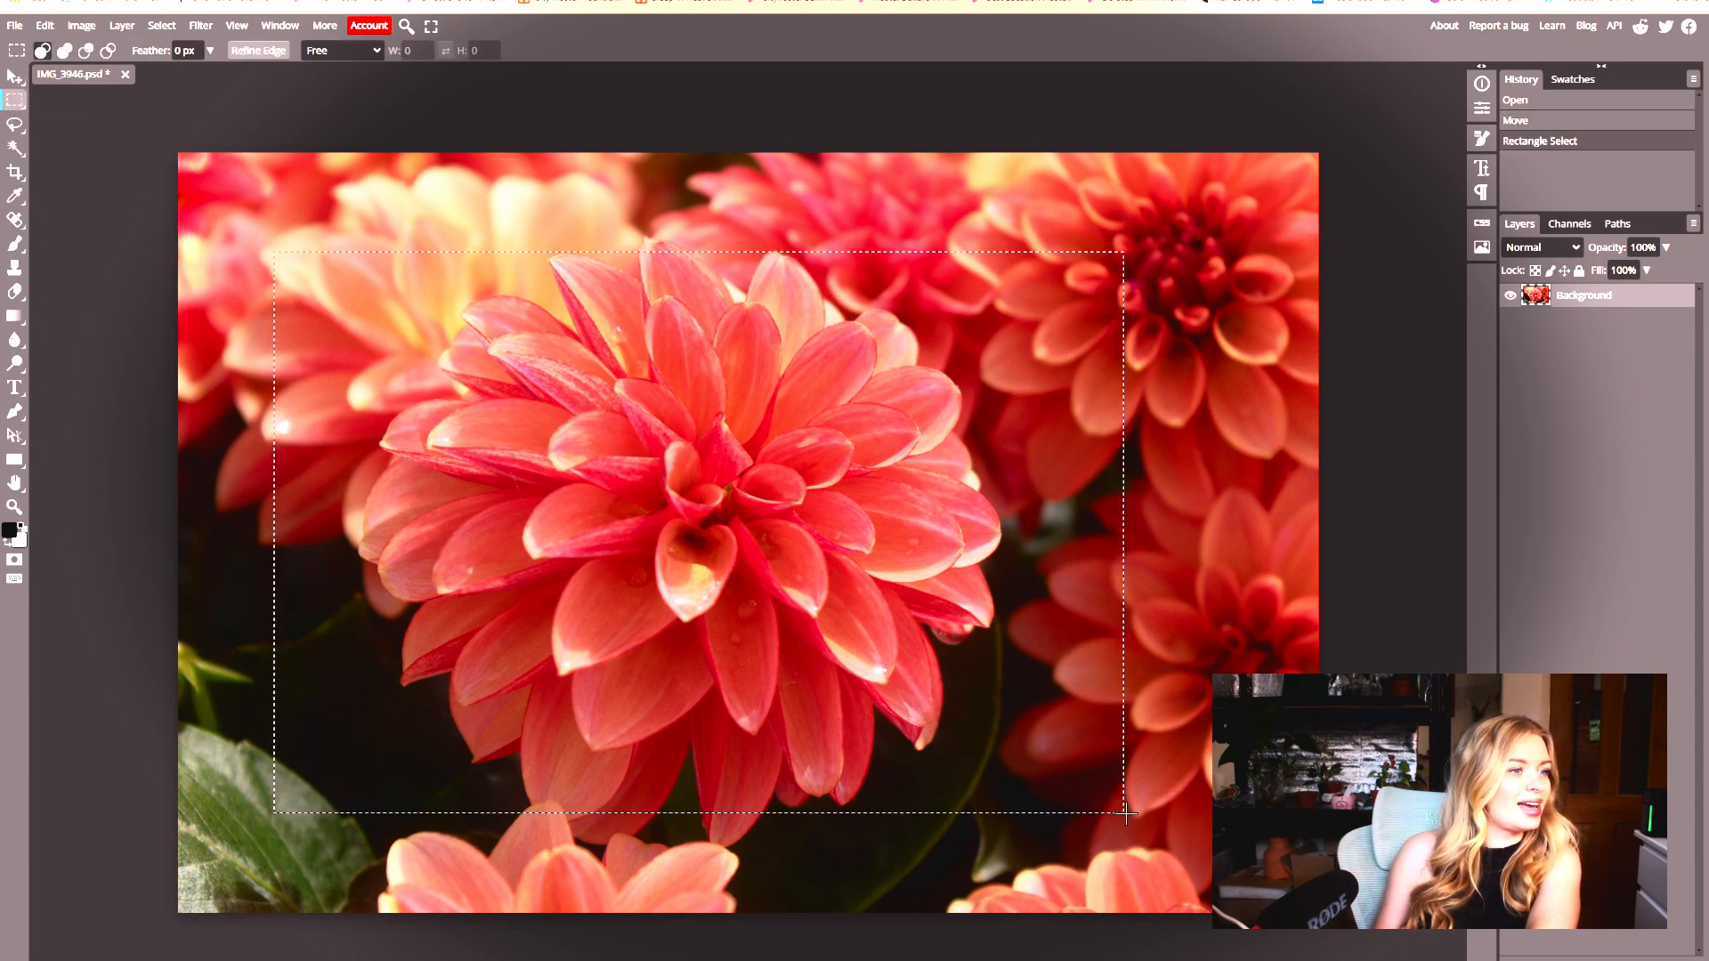
left_click(1427, 585)
- Lasso the upper-left petals of the central flower, preview the selection in Refine Edge without applying it, and deselect
left_click(14, 123)
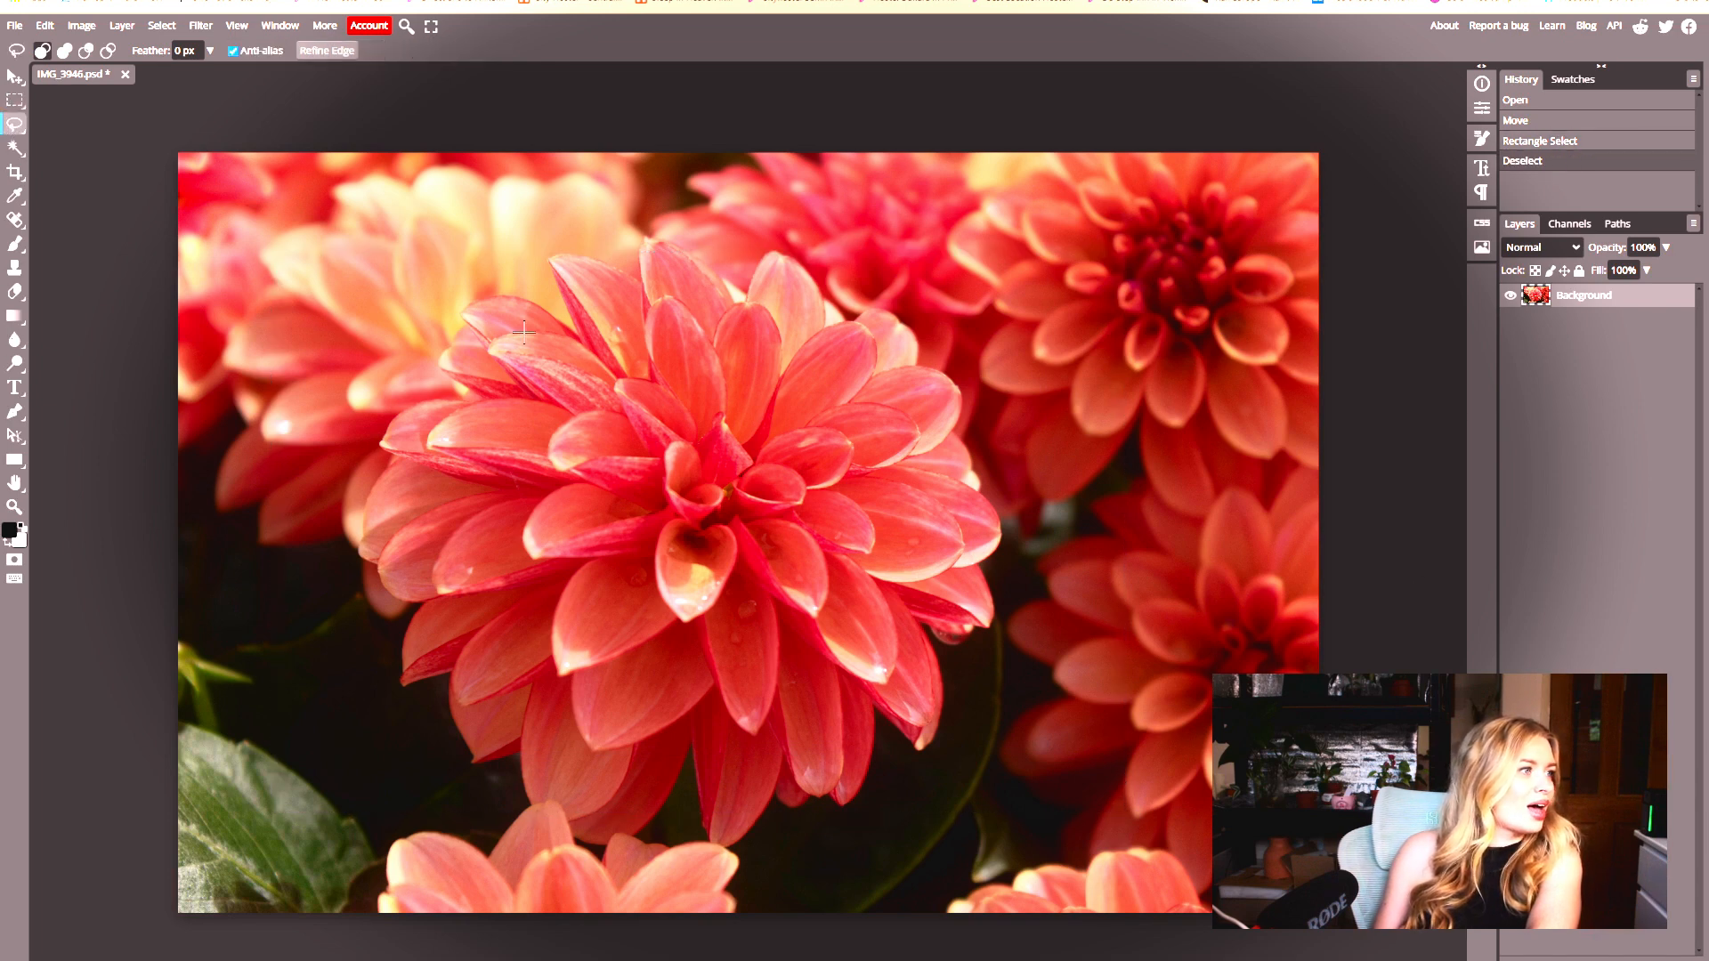
mouse_move(581, 339)
left_mouse_down()
mouse_move(495, 292)
mouse_move(458, 319)
mouse_move(470, 347)
mouse_move(445, 344)
mouse_move(427, 368)
mouse_move(470, 384)
mouse_move(393, 404)
mouse_move(373, 445)
mouse_move(411, 451)
mouse_move(368, 497)
mouse_move(382, 549)
left_mouse_up()
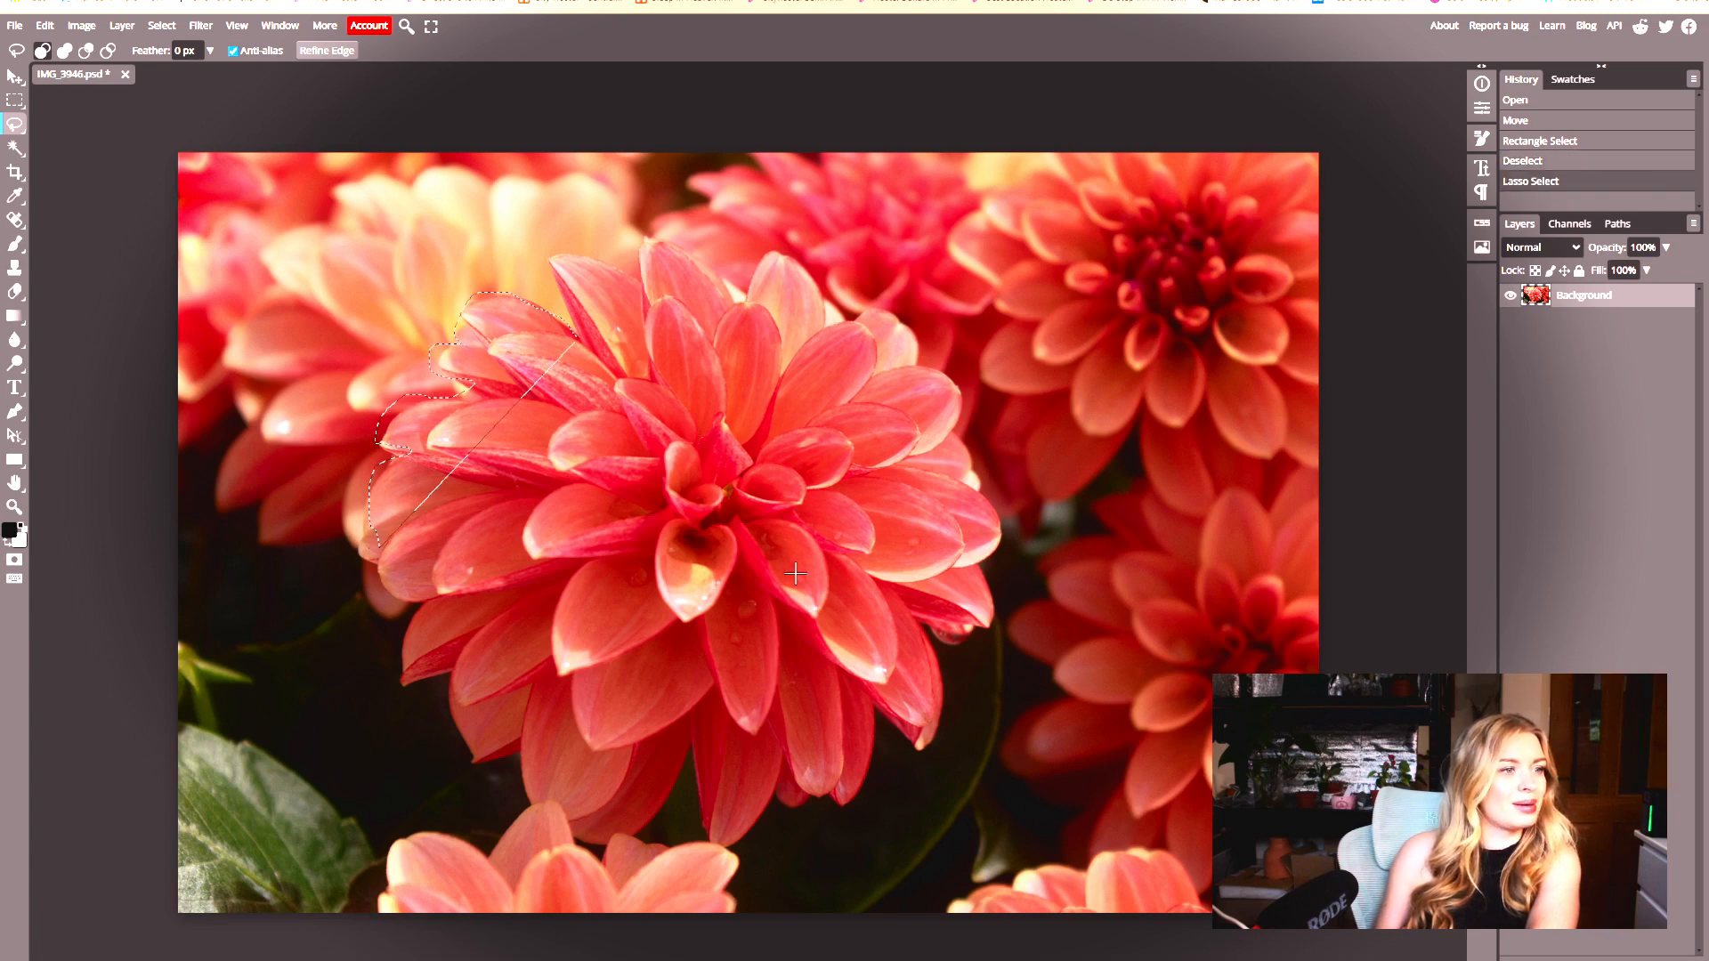
left_click(322, 52)
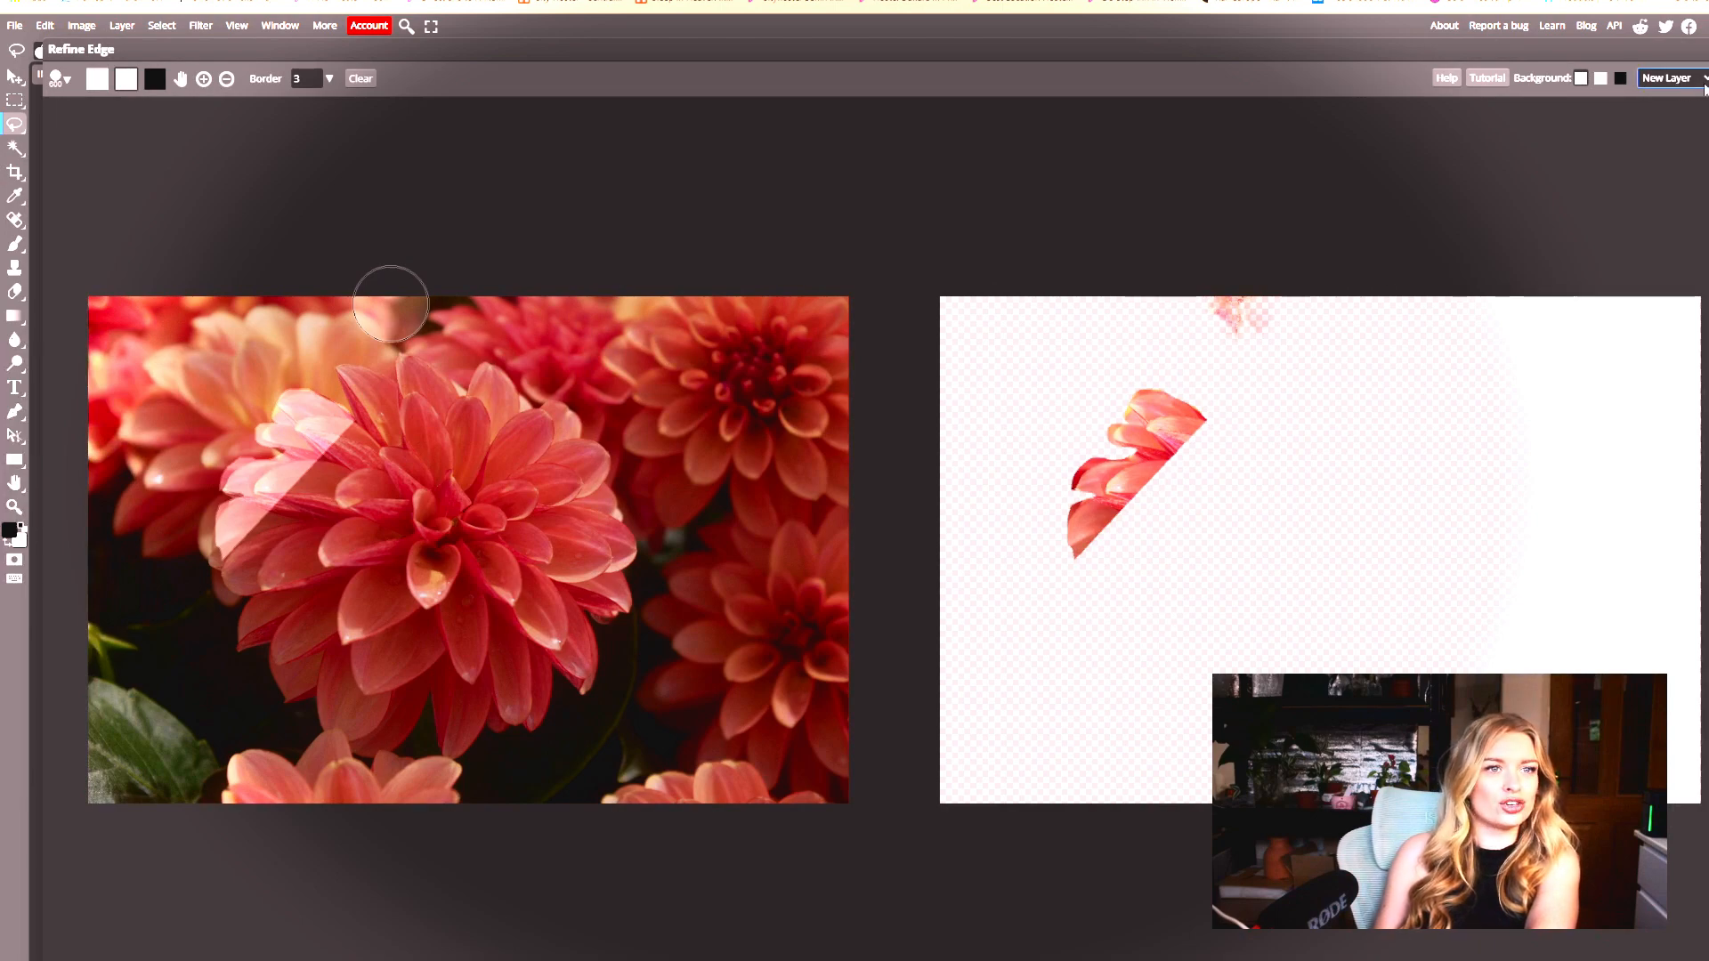
key("Escape")
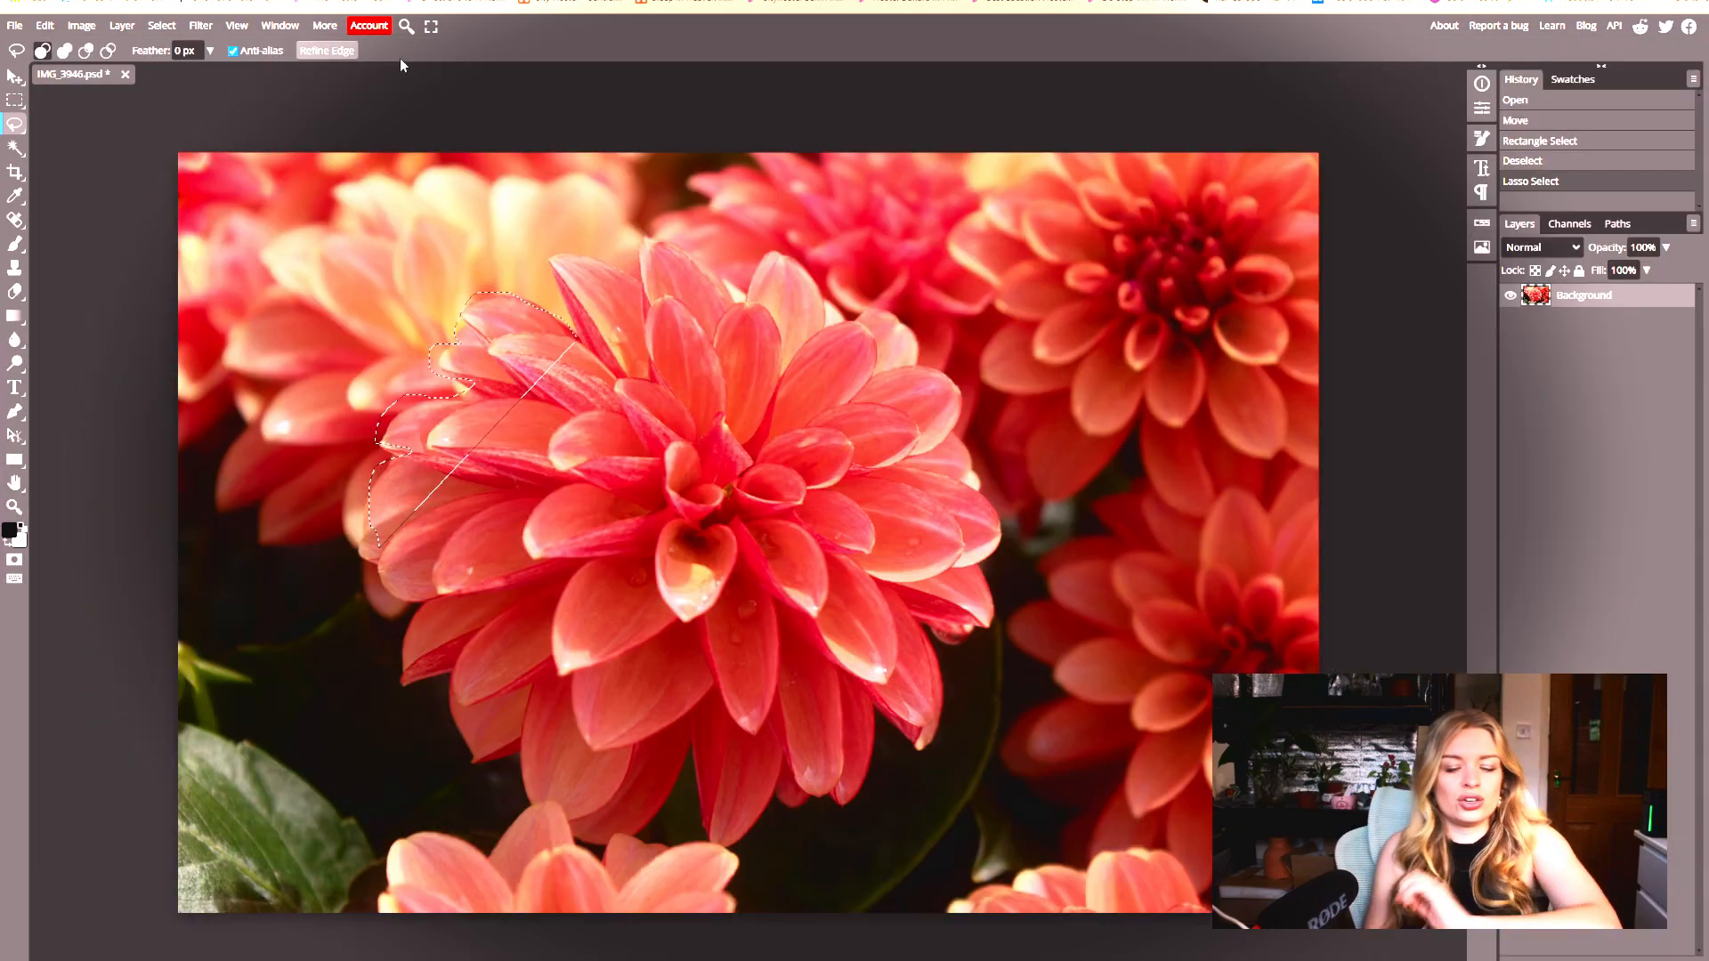
left_click(757, 241)
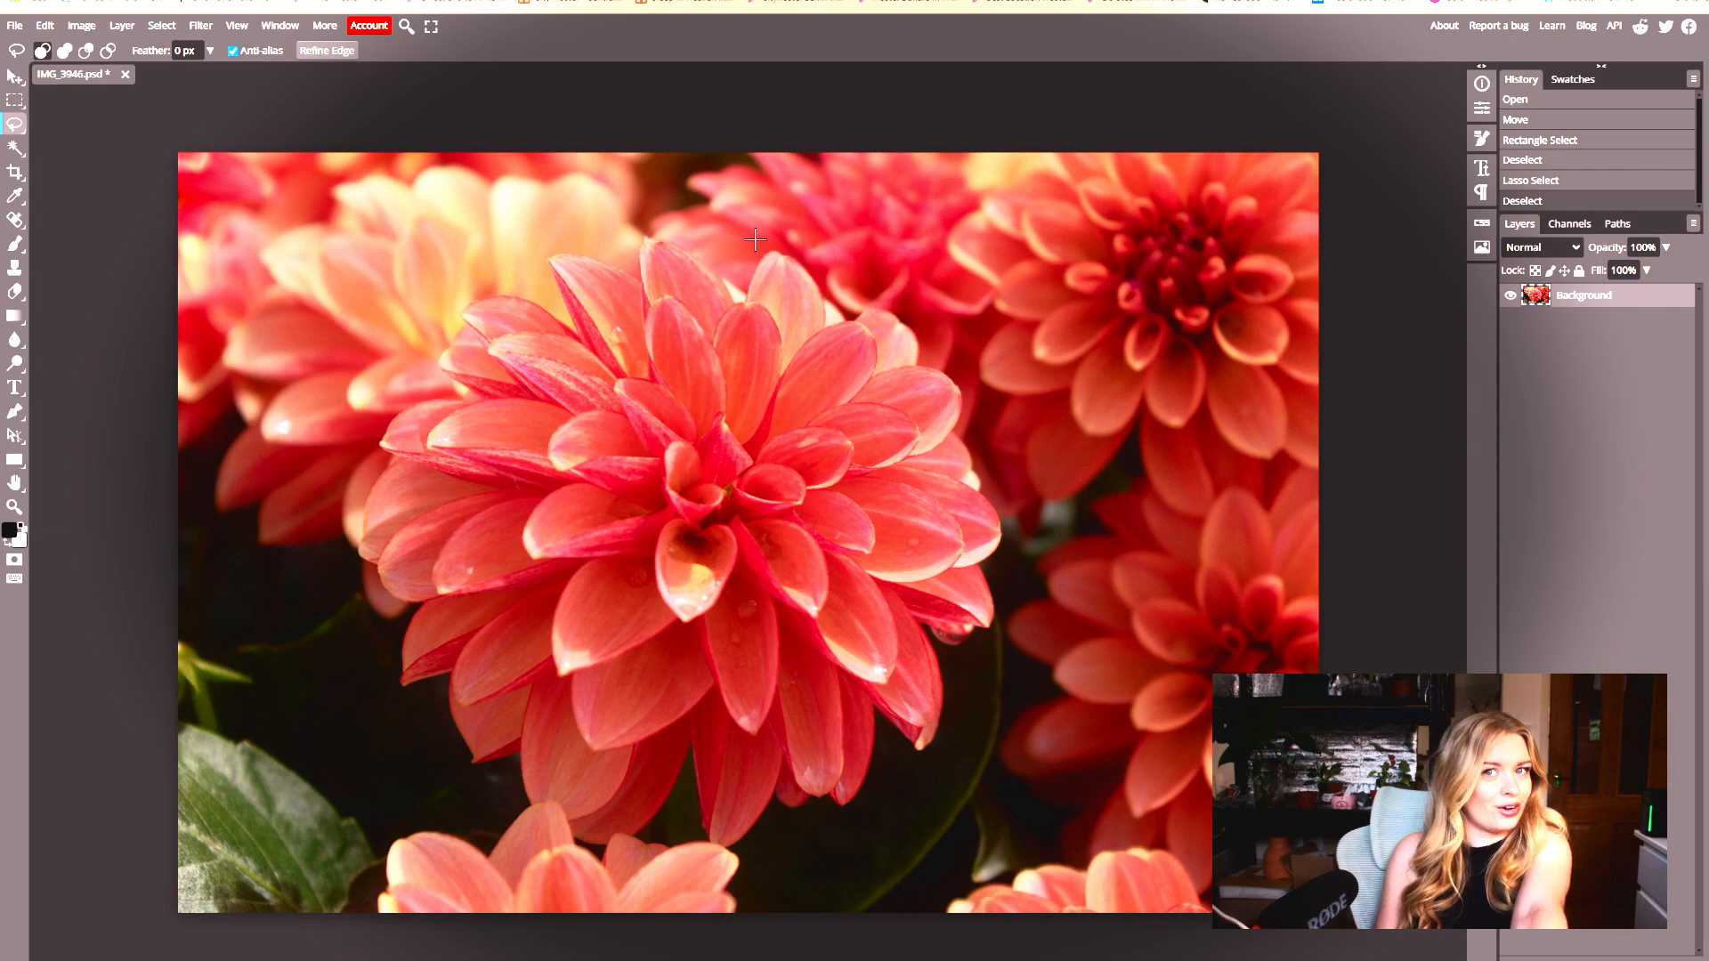
- Try the Magic Wand at tolerance 57 on the background flower at the upper right and clear the selection
left_click_drag(1180, 198, 1507, 183)
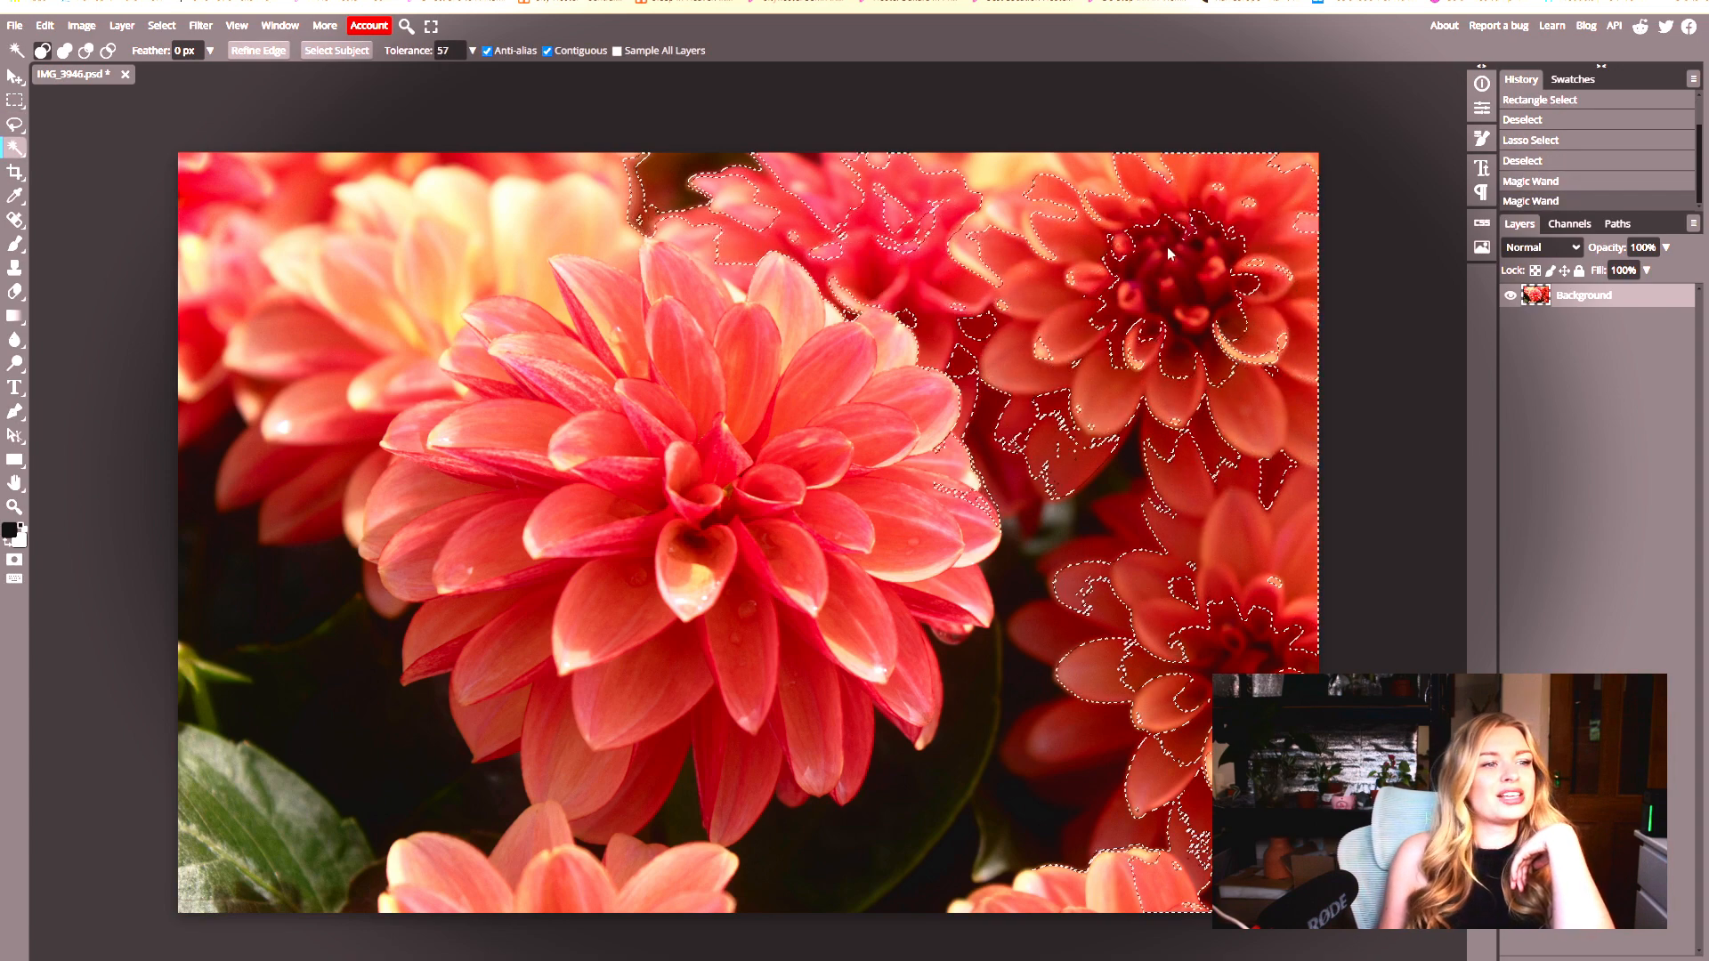
key("ctrl+d")
- Crop the photo freely on the top, left and right to frame the central flower more tightly, and apply the crop
left_click(15, 171)
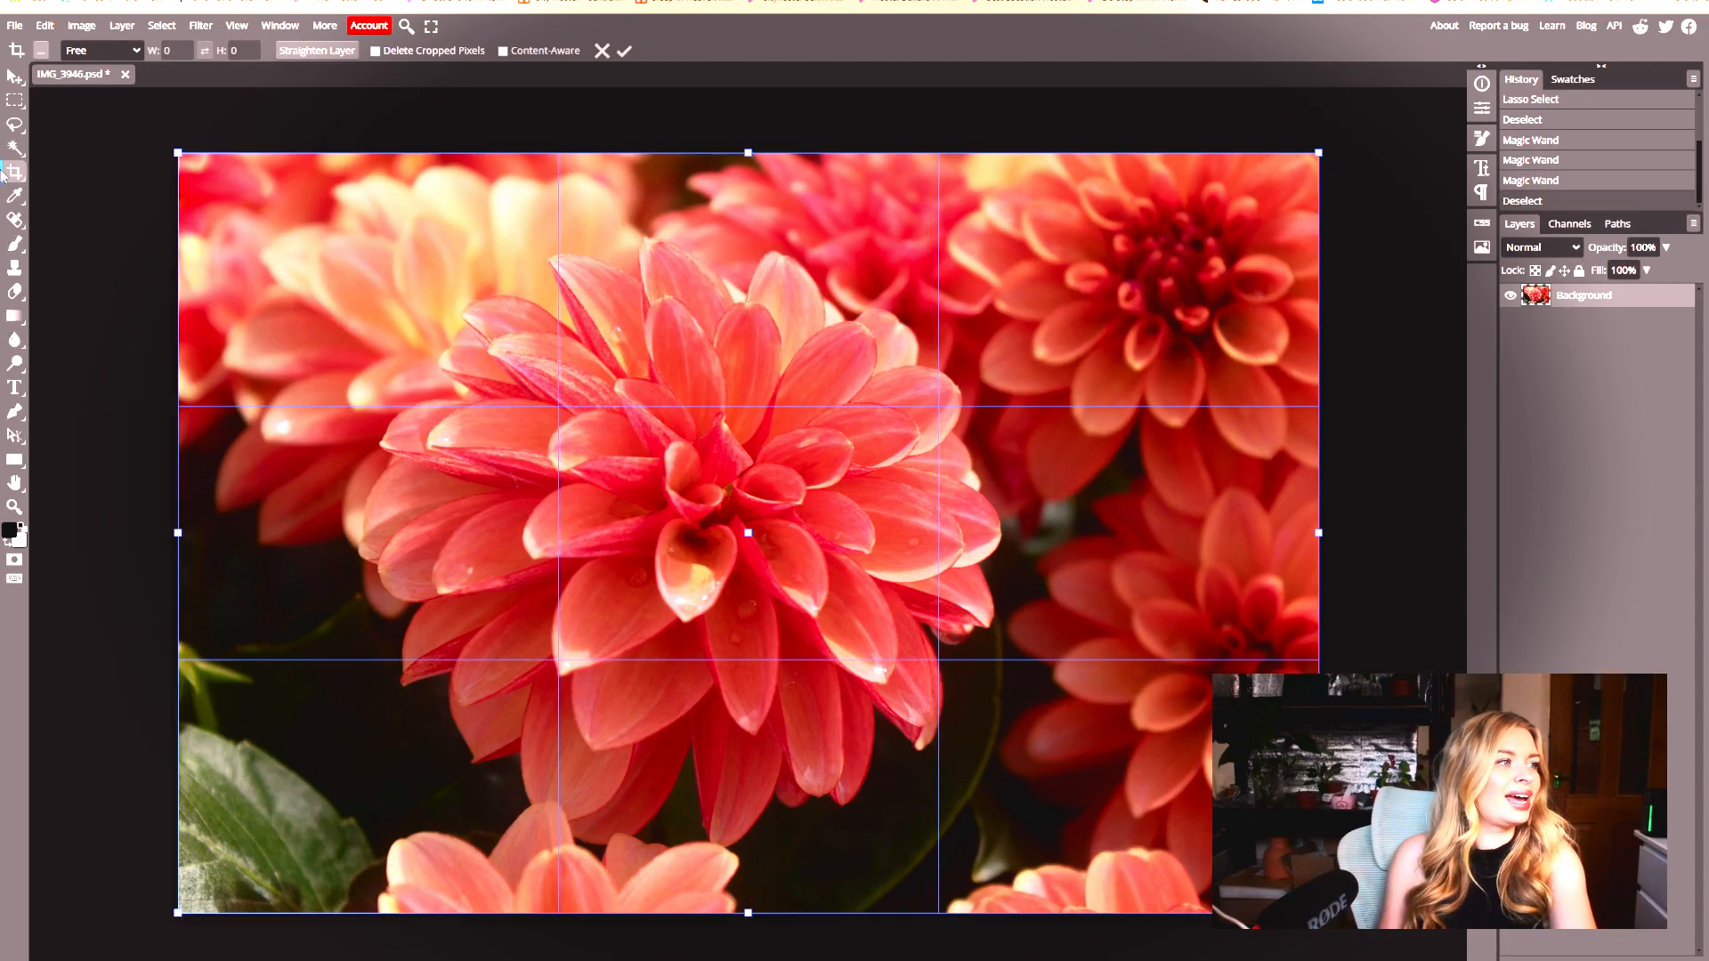
left_click_drag(178, 153, 290, 214)
left_click_drag(292, 543, 455, 545)
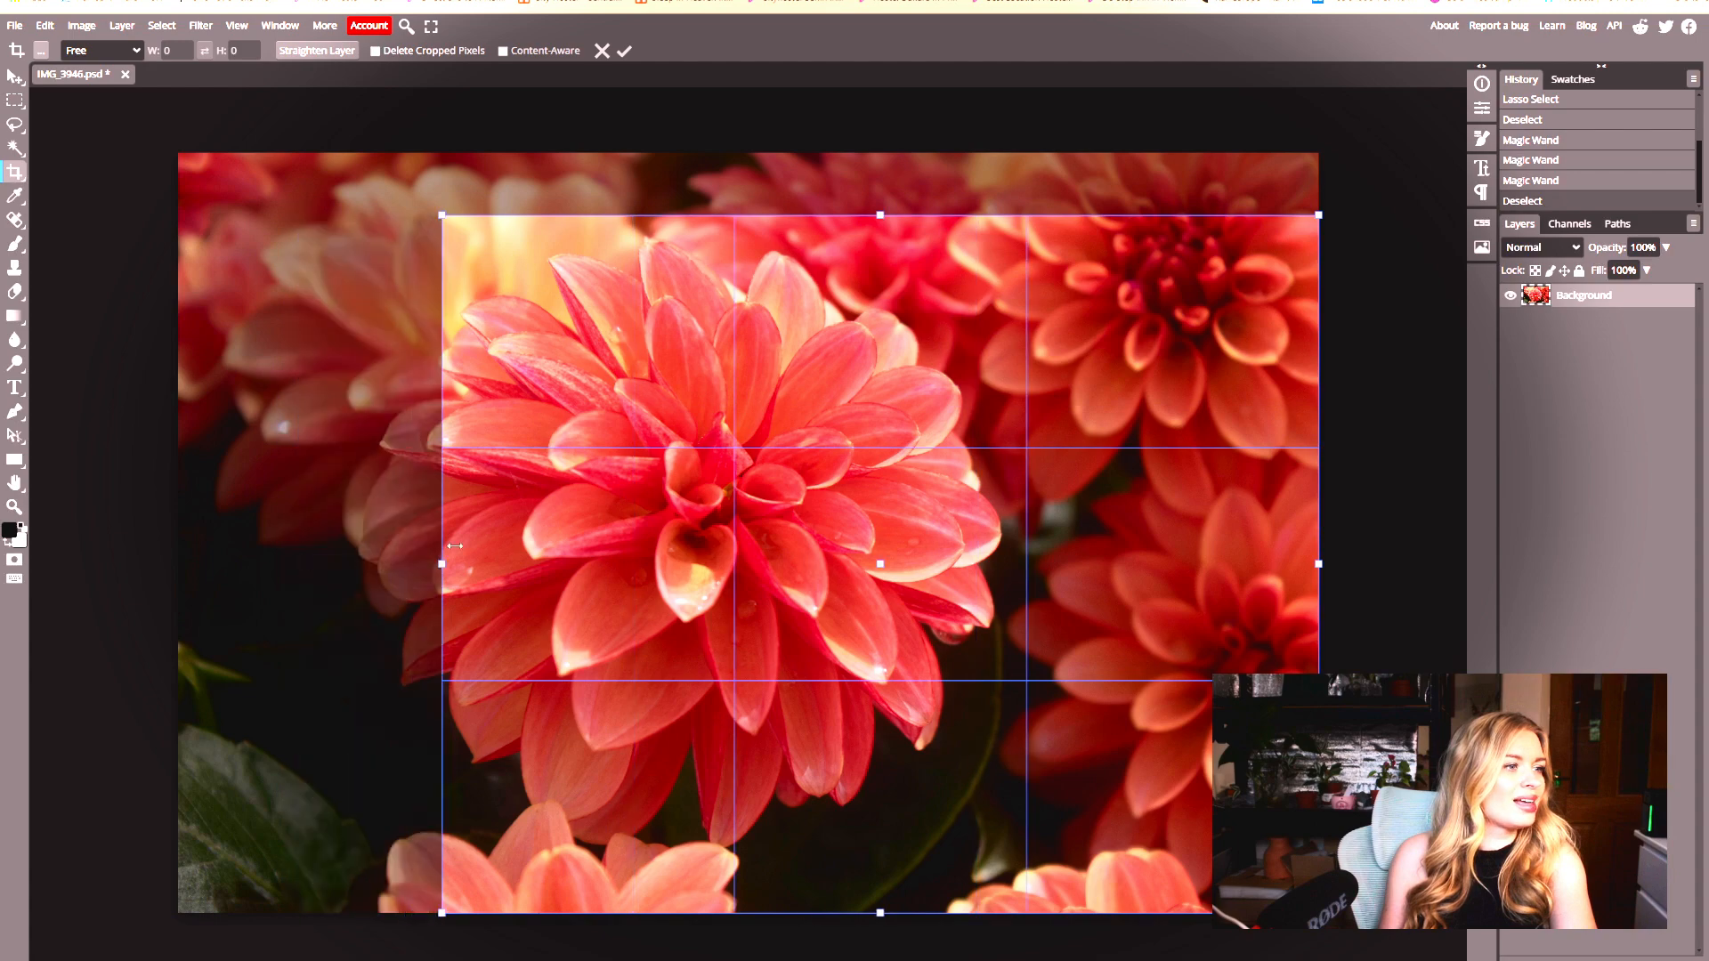
left_click_drag(1318, 532, 1245, 533)
left_click_drag(999, 611, 680, 395)
left_click(625, 51)
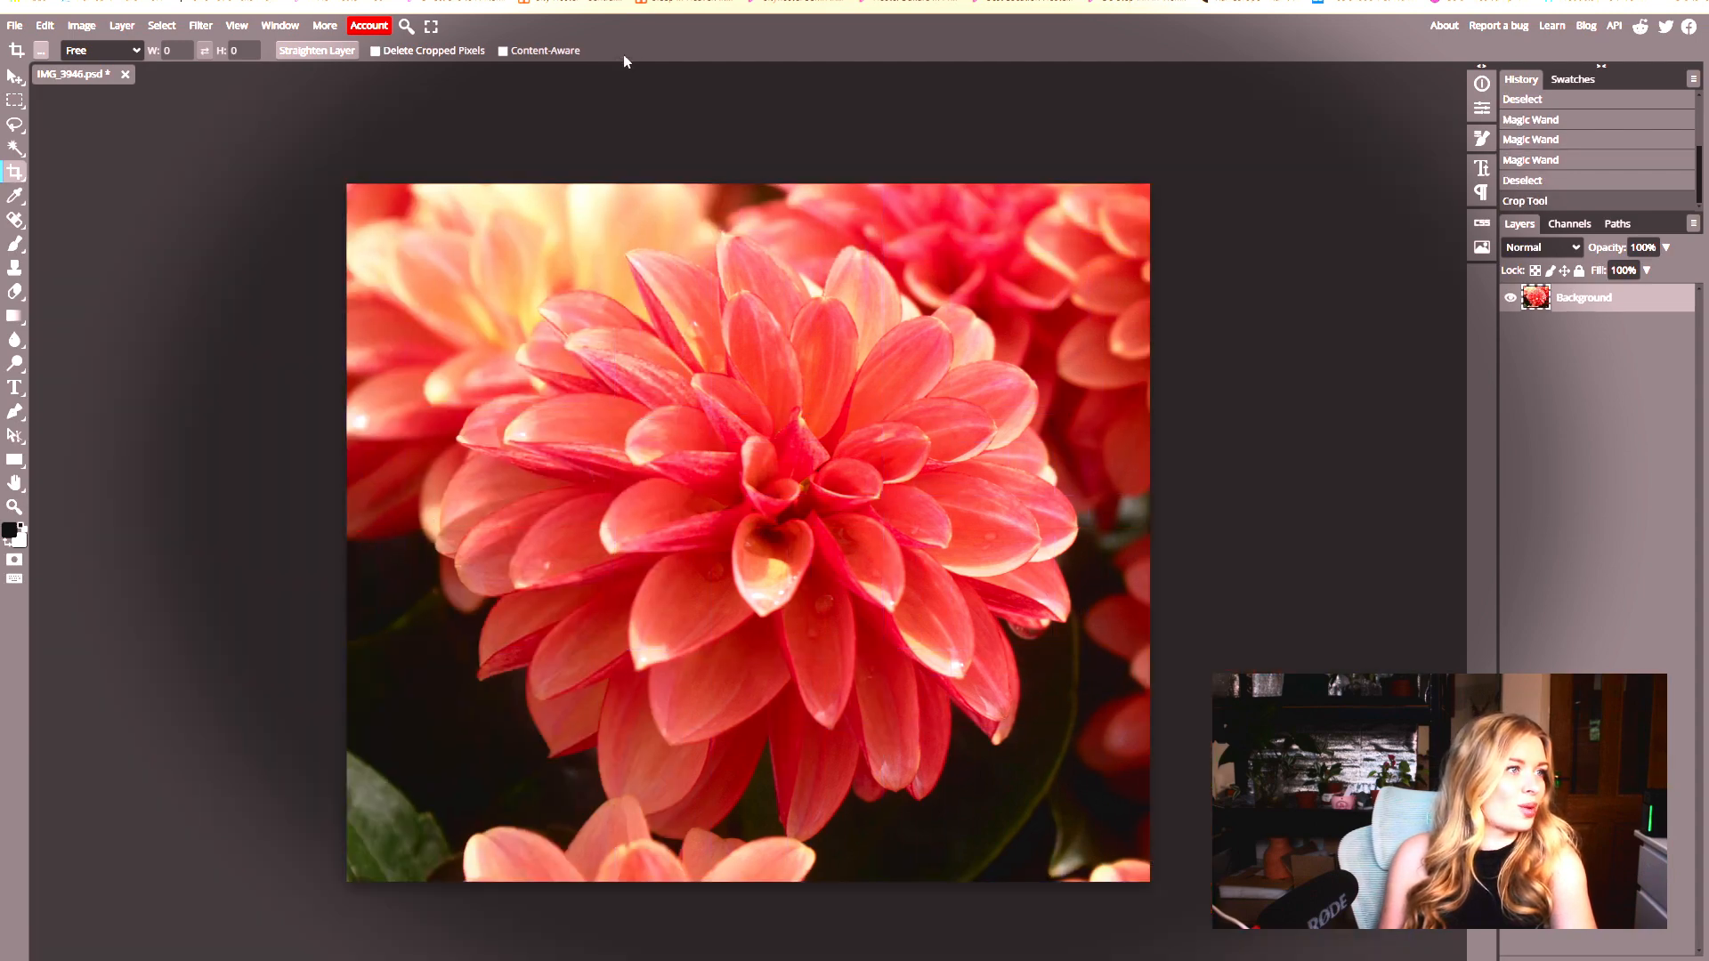
- Sample a light peach foreground color from the flower petals with the Eyedropper
left_click(15, 202)
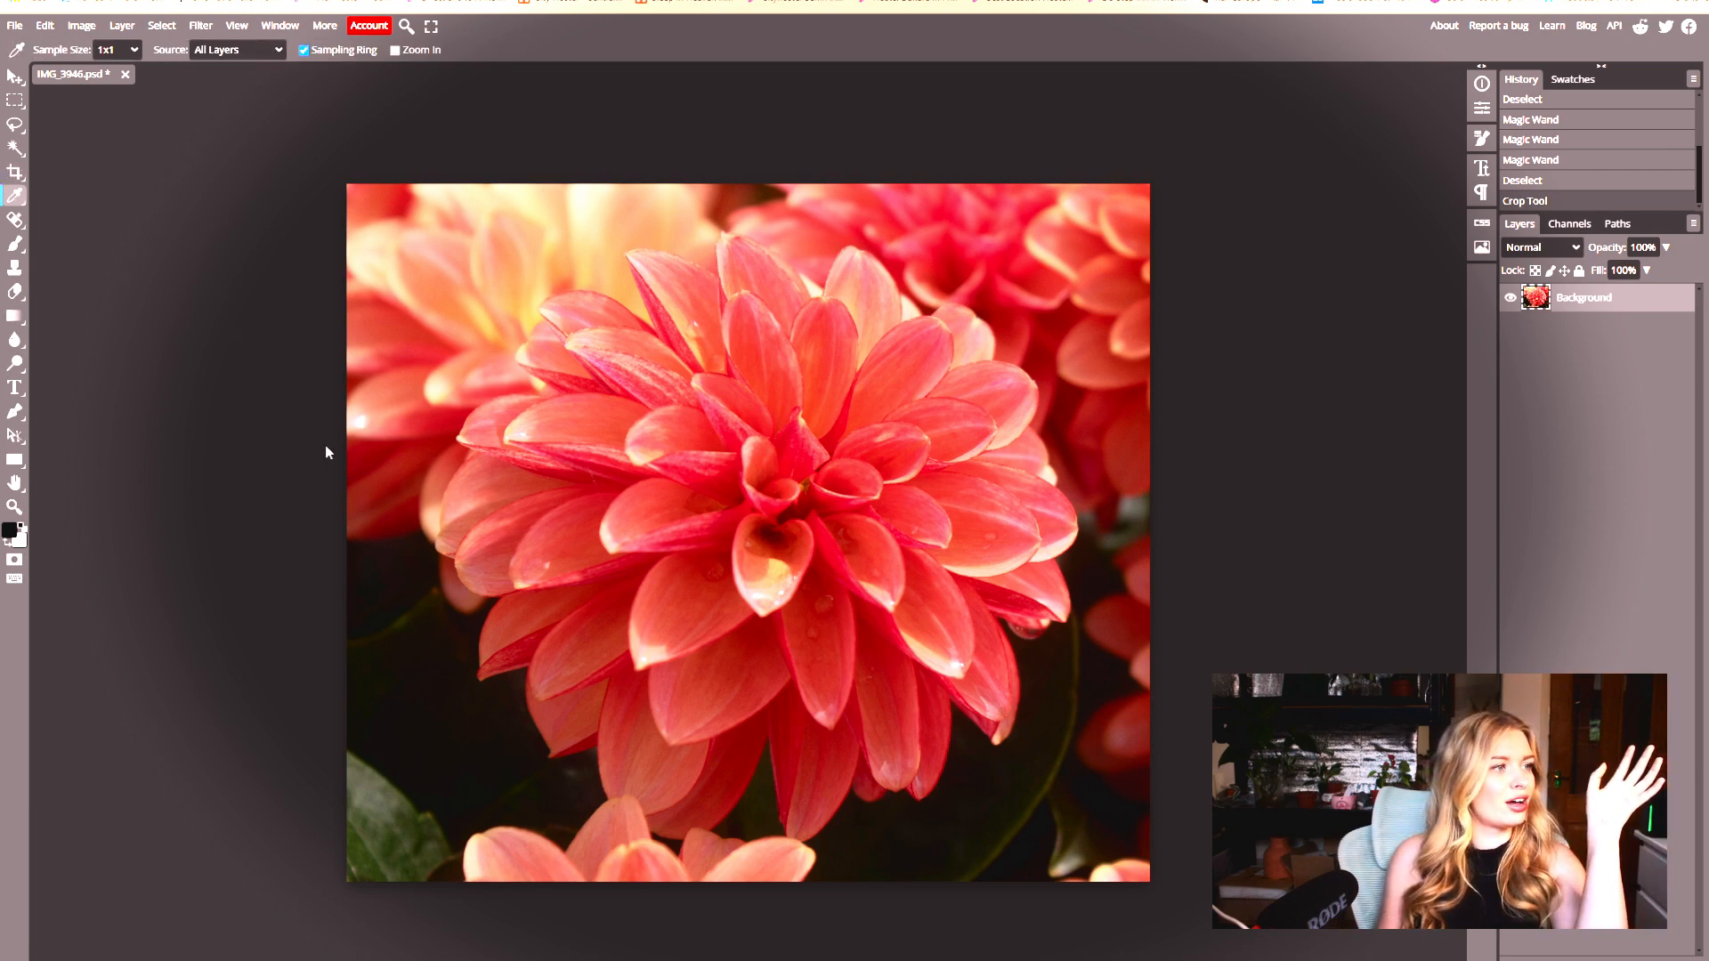
mouse_move(394, 546)
left_mouse_down()
mouse_move(393, 458)
mouse_move(467, 356)
mouse_move(614, 345)
left_mouse_up()
- Heal the bright petal tip at the photo's left edge with a 78 px Spot Healing Brush and undo the last stroke
key("j")
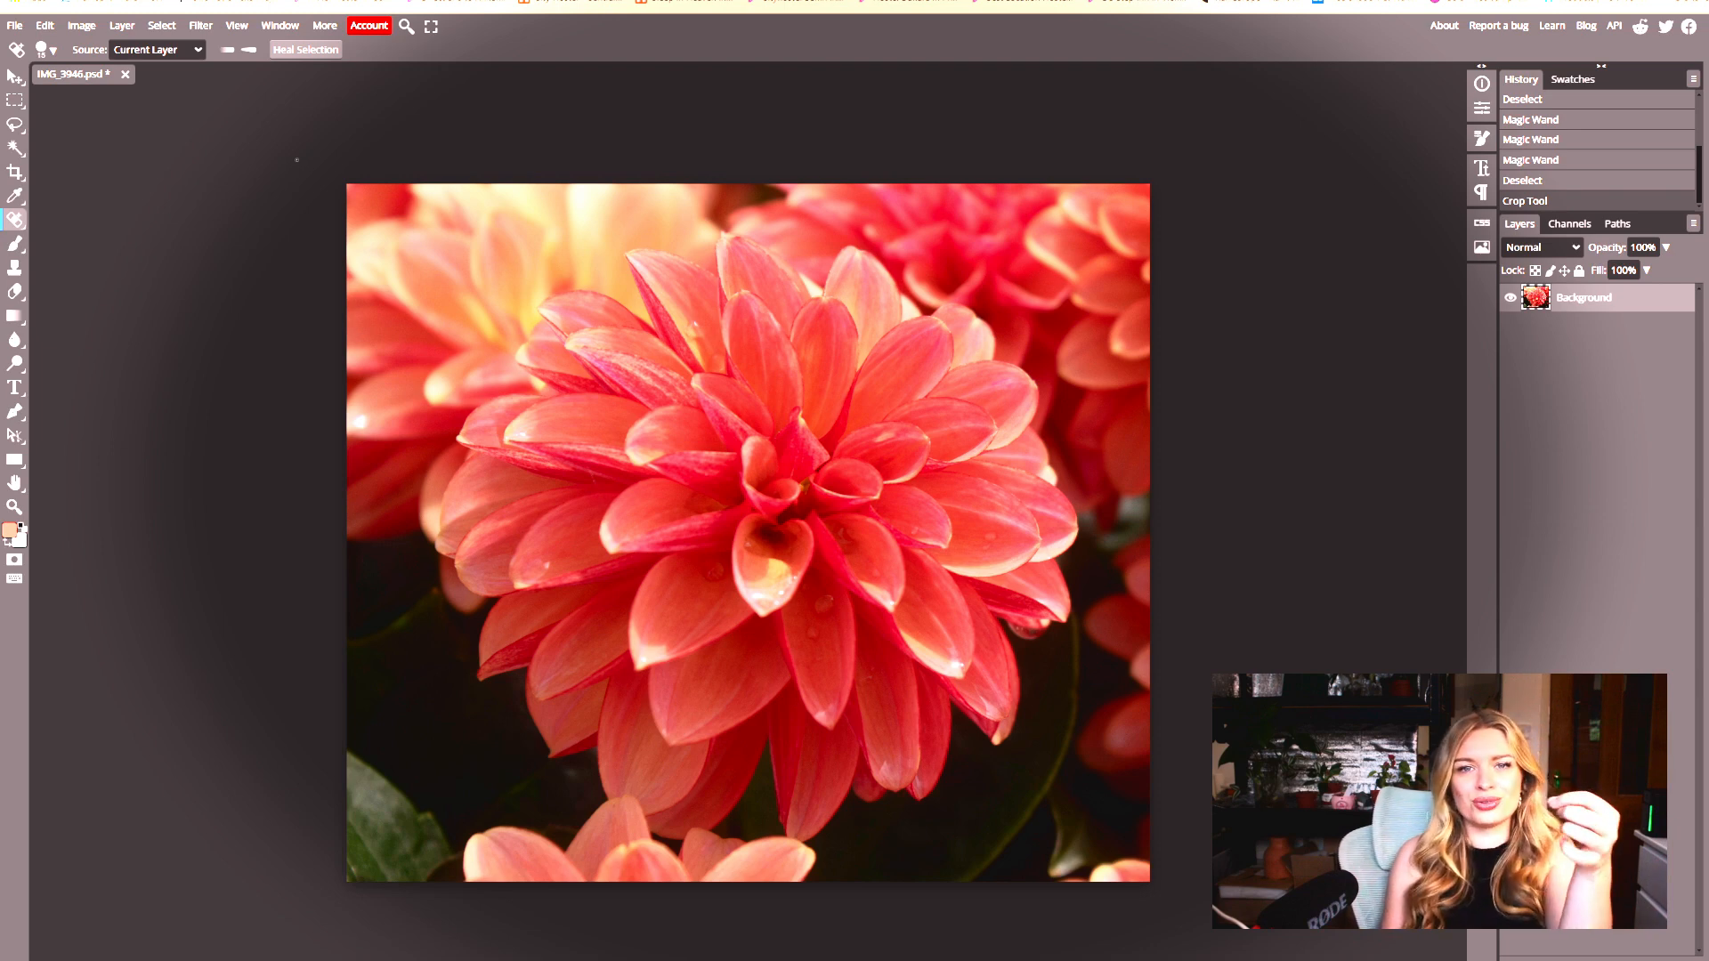
left_click(46, 50)
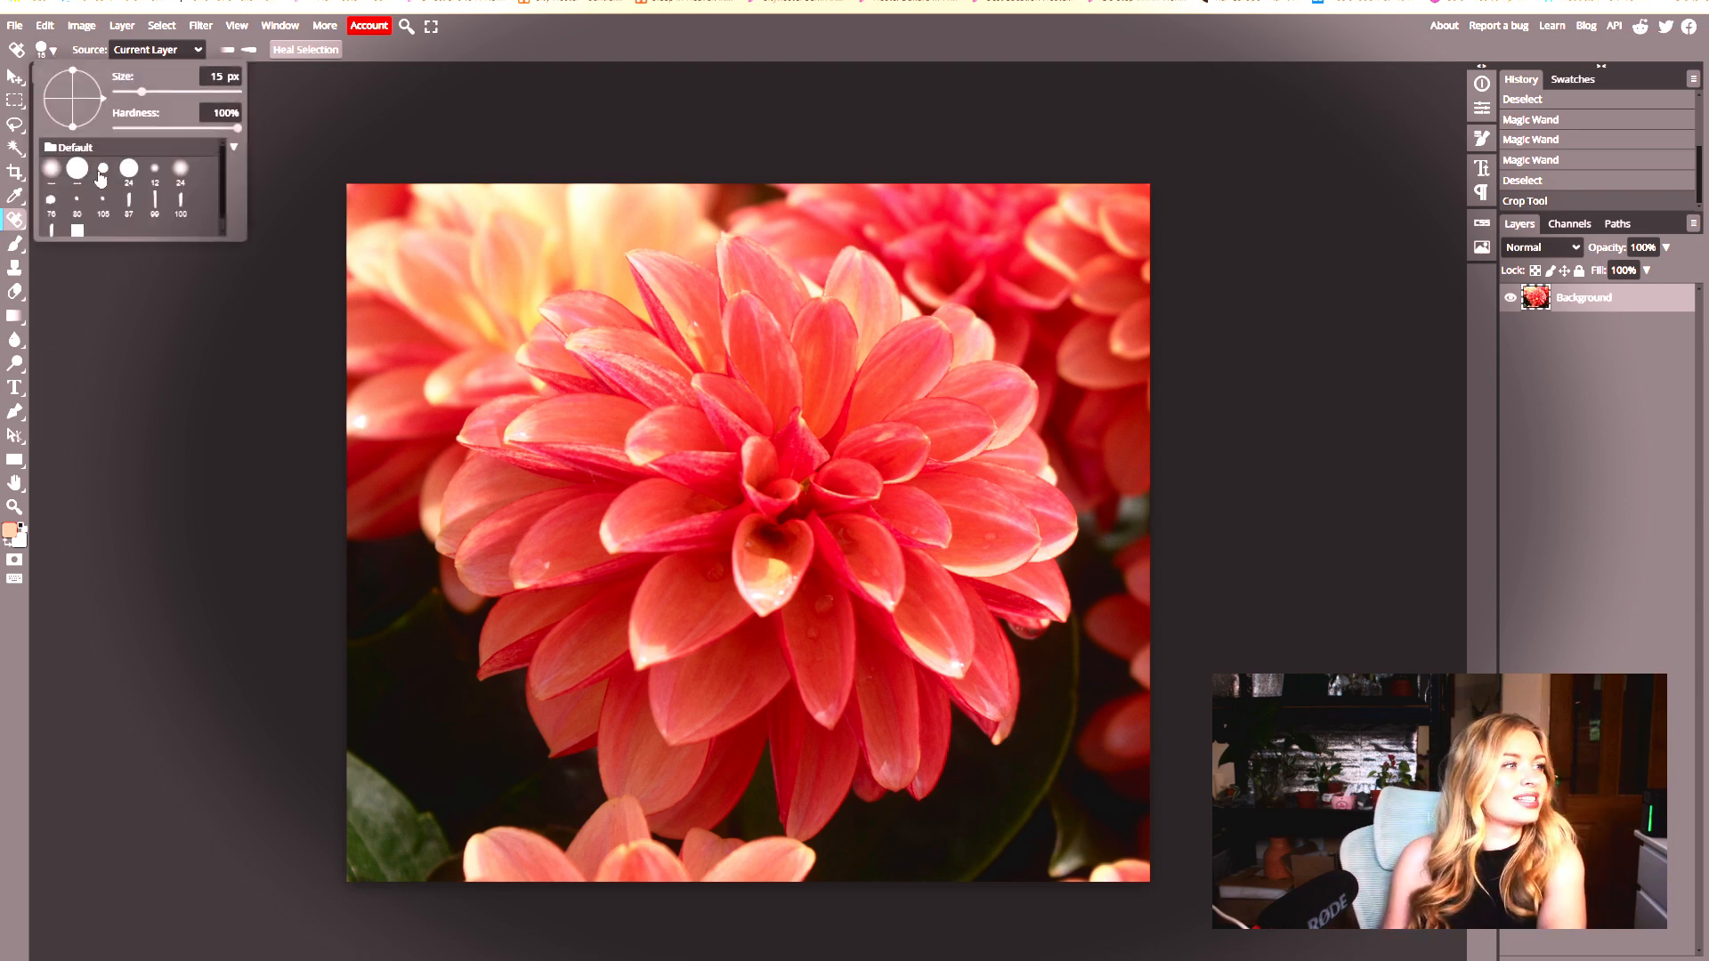
left_click_drag(145, 93, 163, 92)
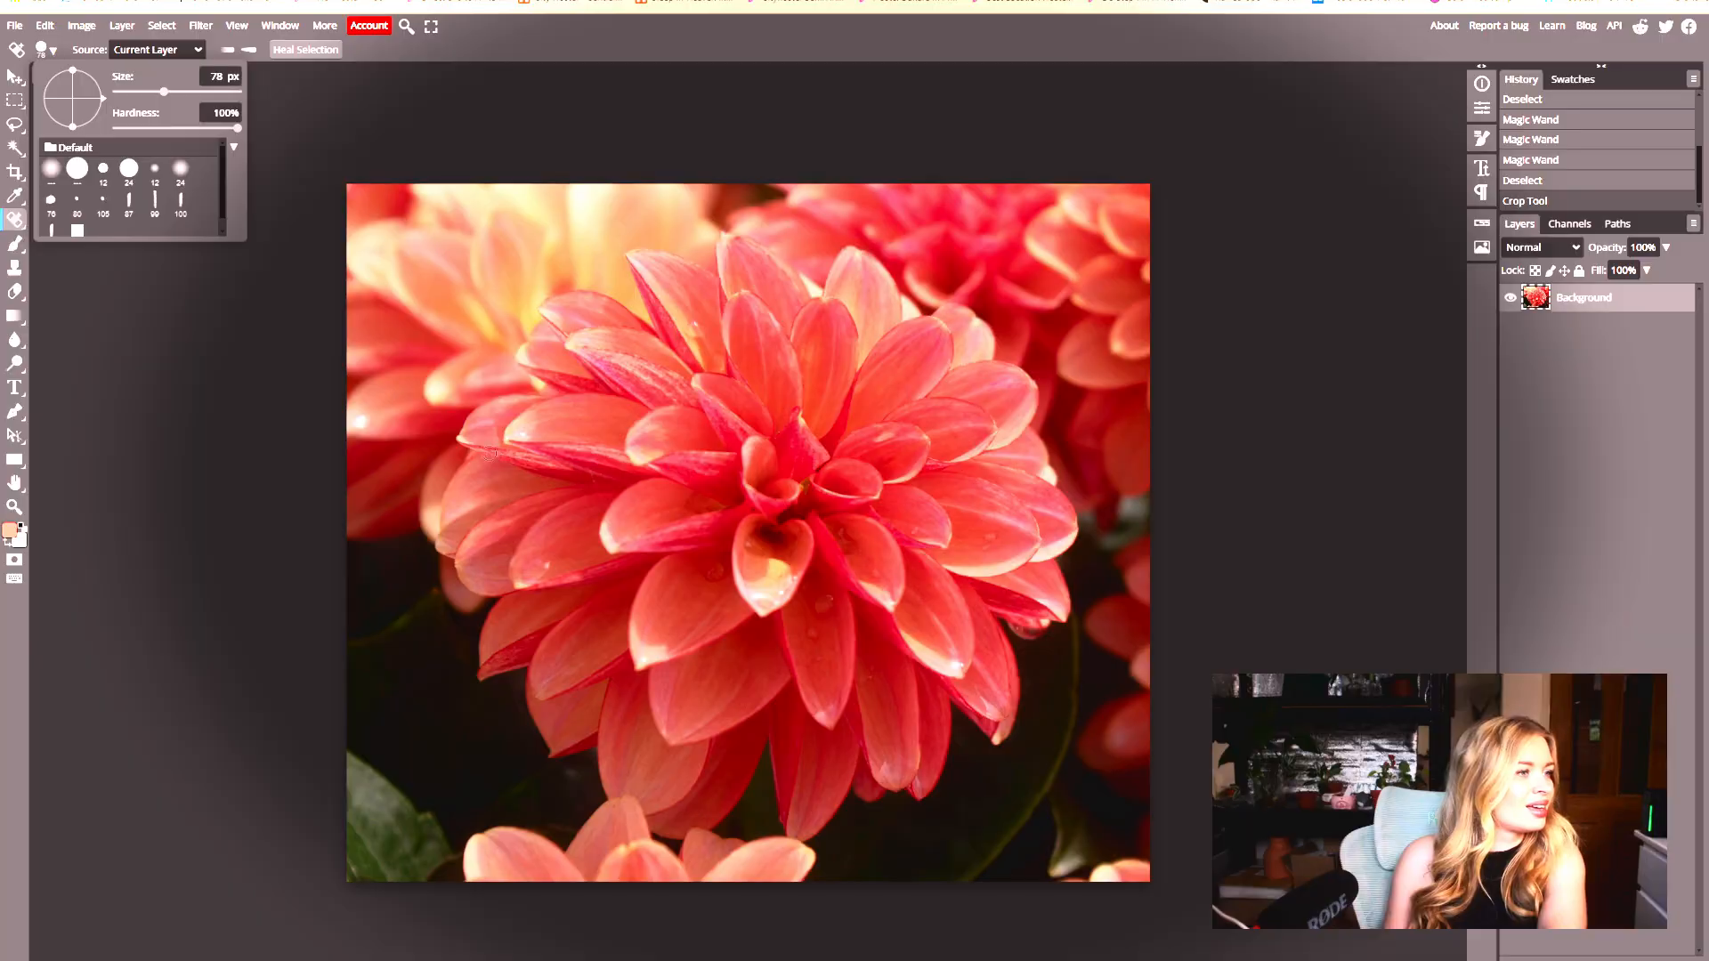
left_click(359, 423)
left_click(363, 421)
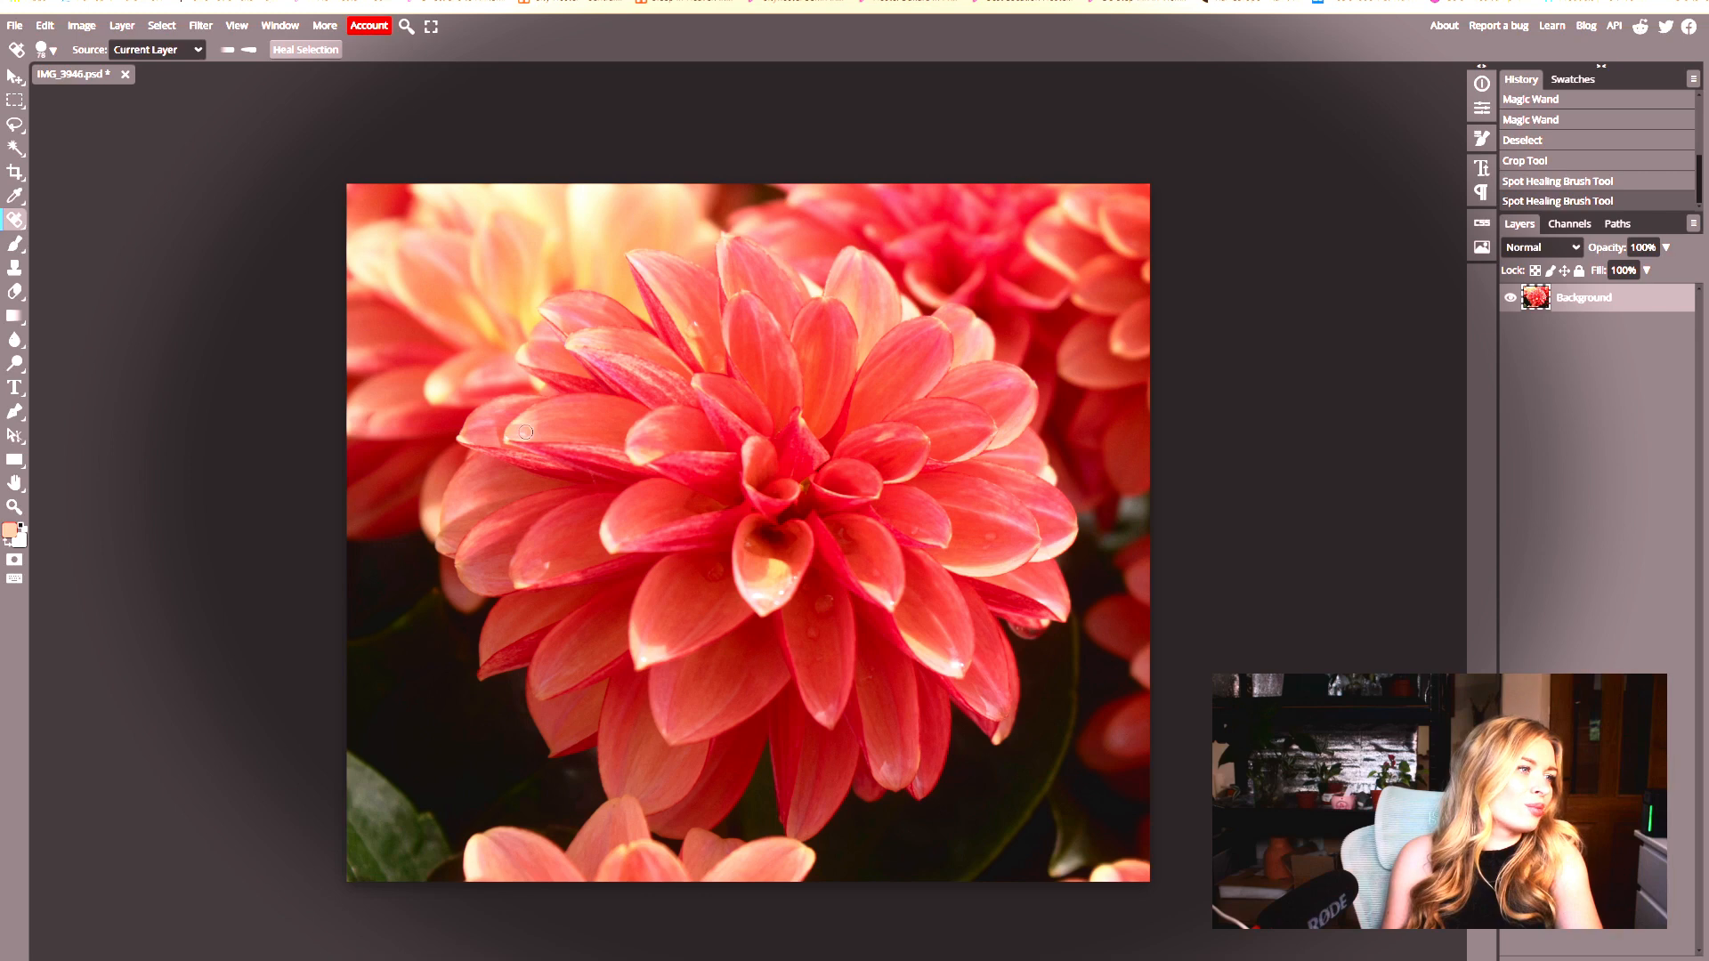
key("ctrl+z")
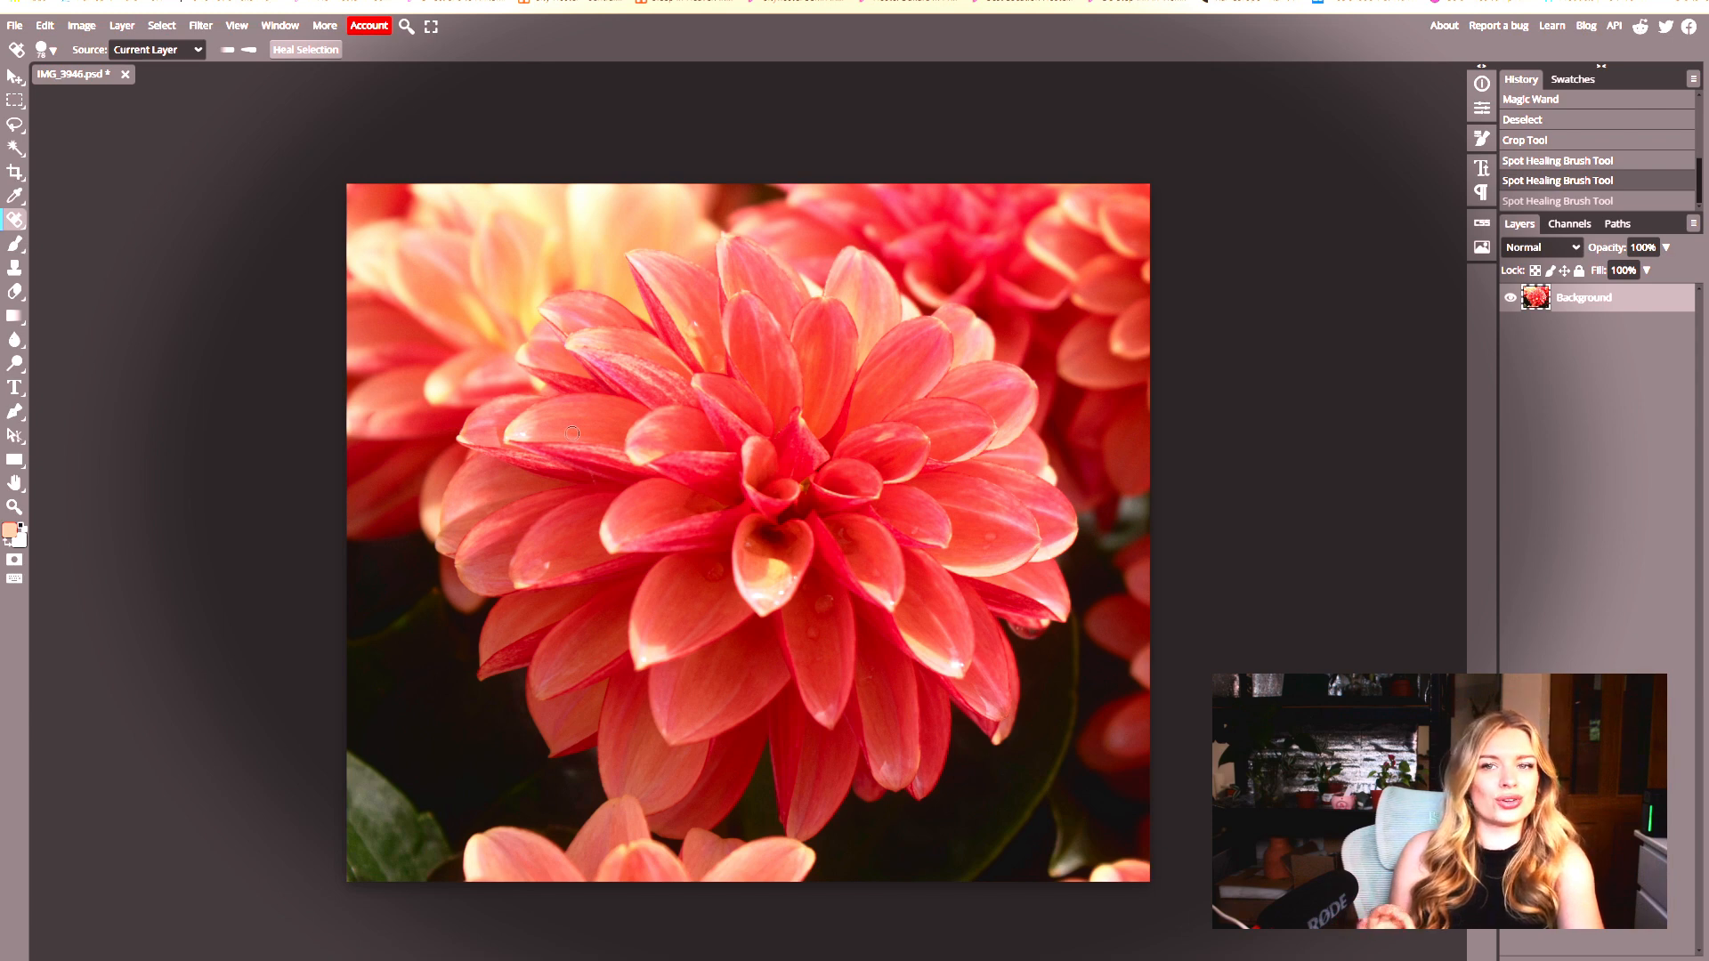
- Scribble freehand peach strokes across the flower with the Brush tool at 100% opacity
key("b")
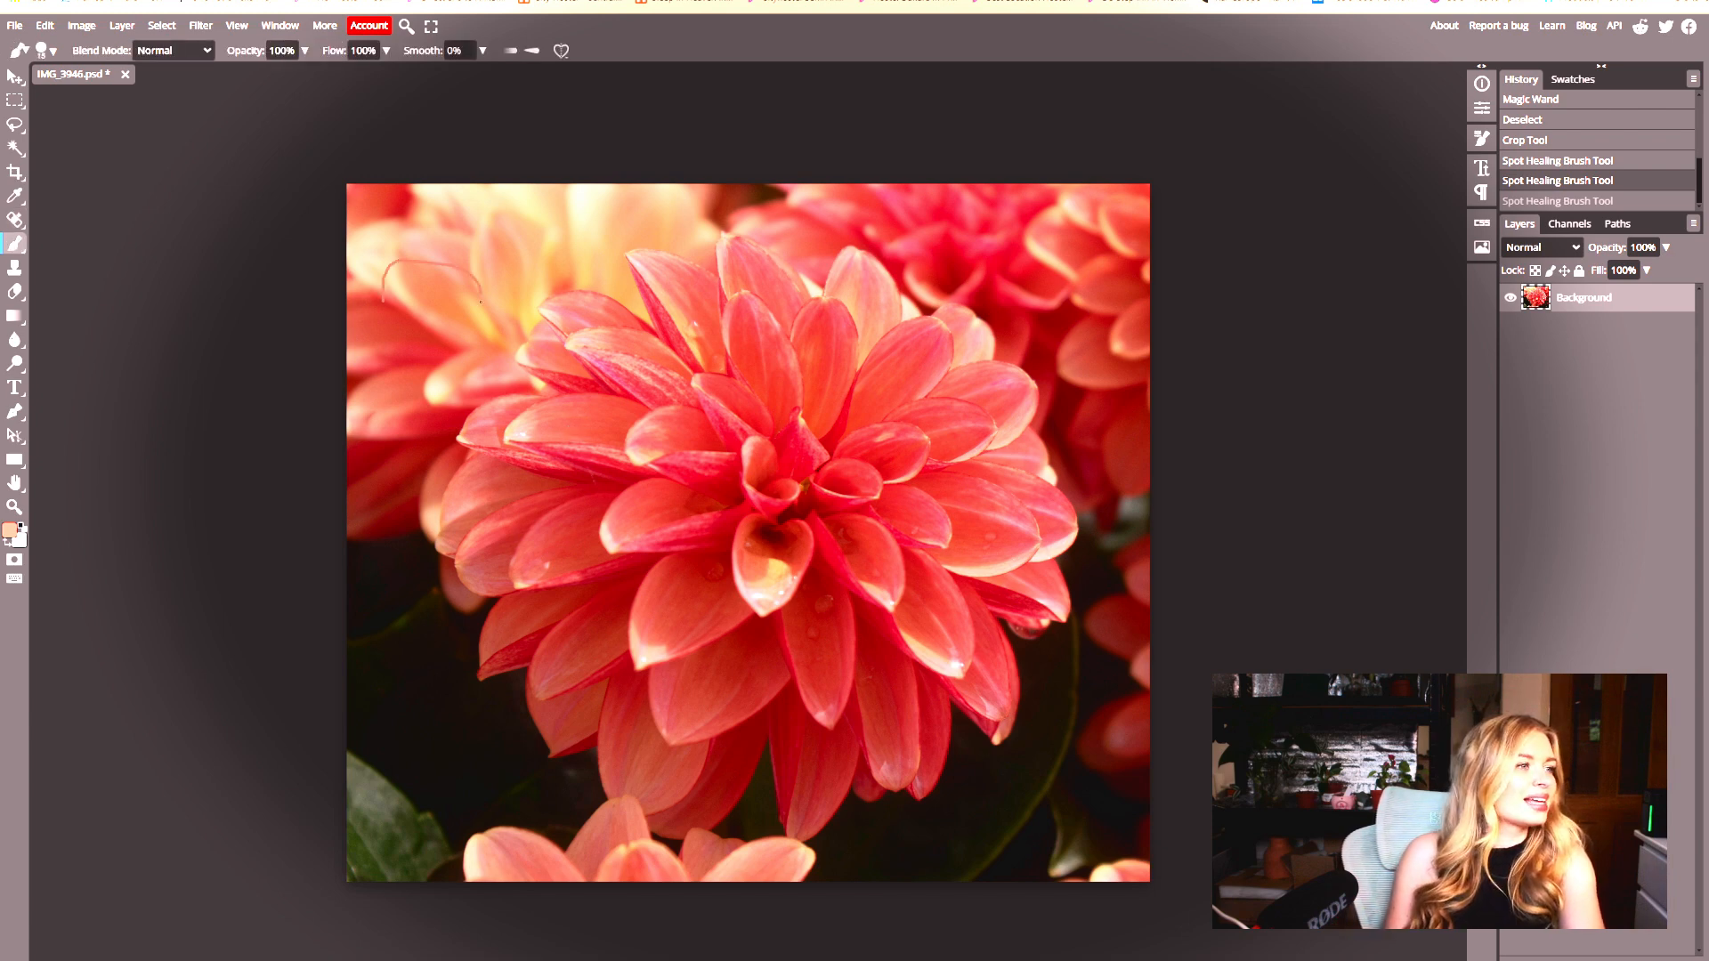
mouse_move(650, 354)
left_mouse_down()
mouse_move(859, 425)
mouse_move(959, 492)
mouse_move(1029, 476)
mouse_move(1034, 549)
mouse_move(924, 641)
mouse_move(519, 676)
mouse_move(524, 586)
mouse_move(436, 452)
mouse_move(554, 505)
mouse_move(614, 459)
mouse_move(704, 458)
mouse_move(771, 367)
left_mouse_up()
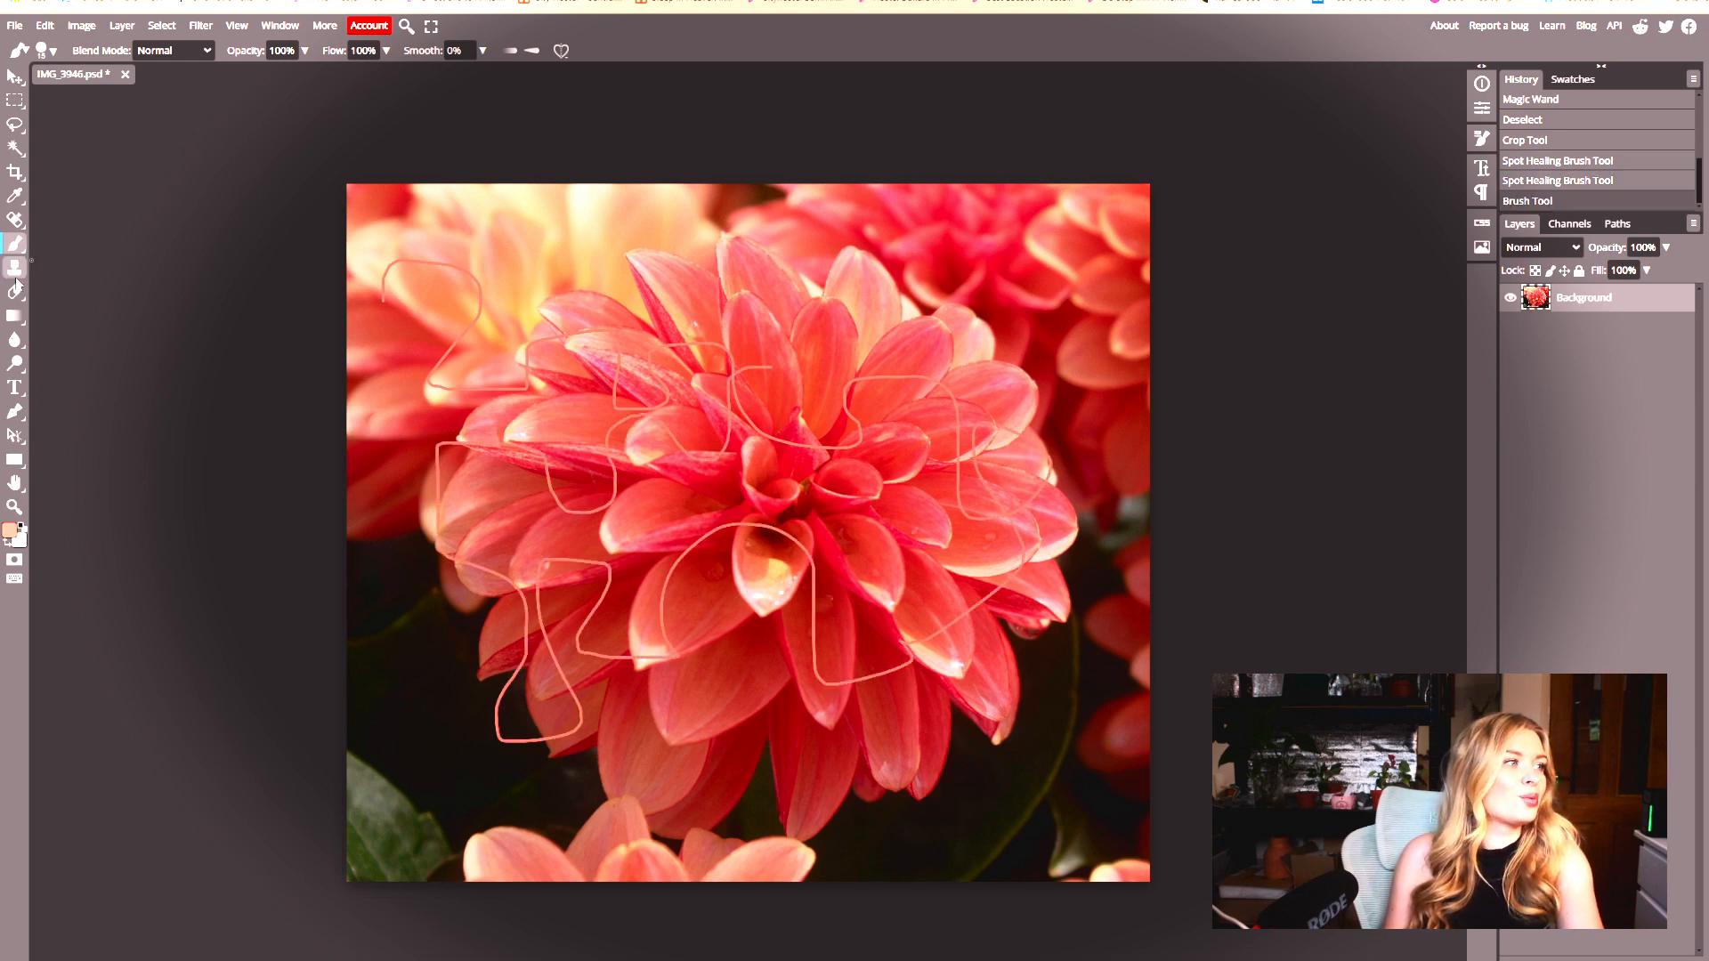
- Sample a near-black color from the dark background and paint freehand strokes across the flower with the Brush tool
left_click(18, 149)
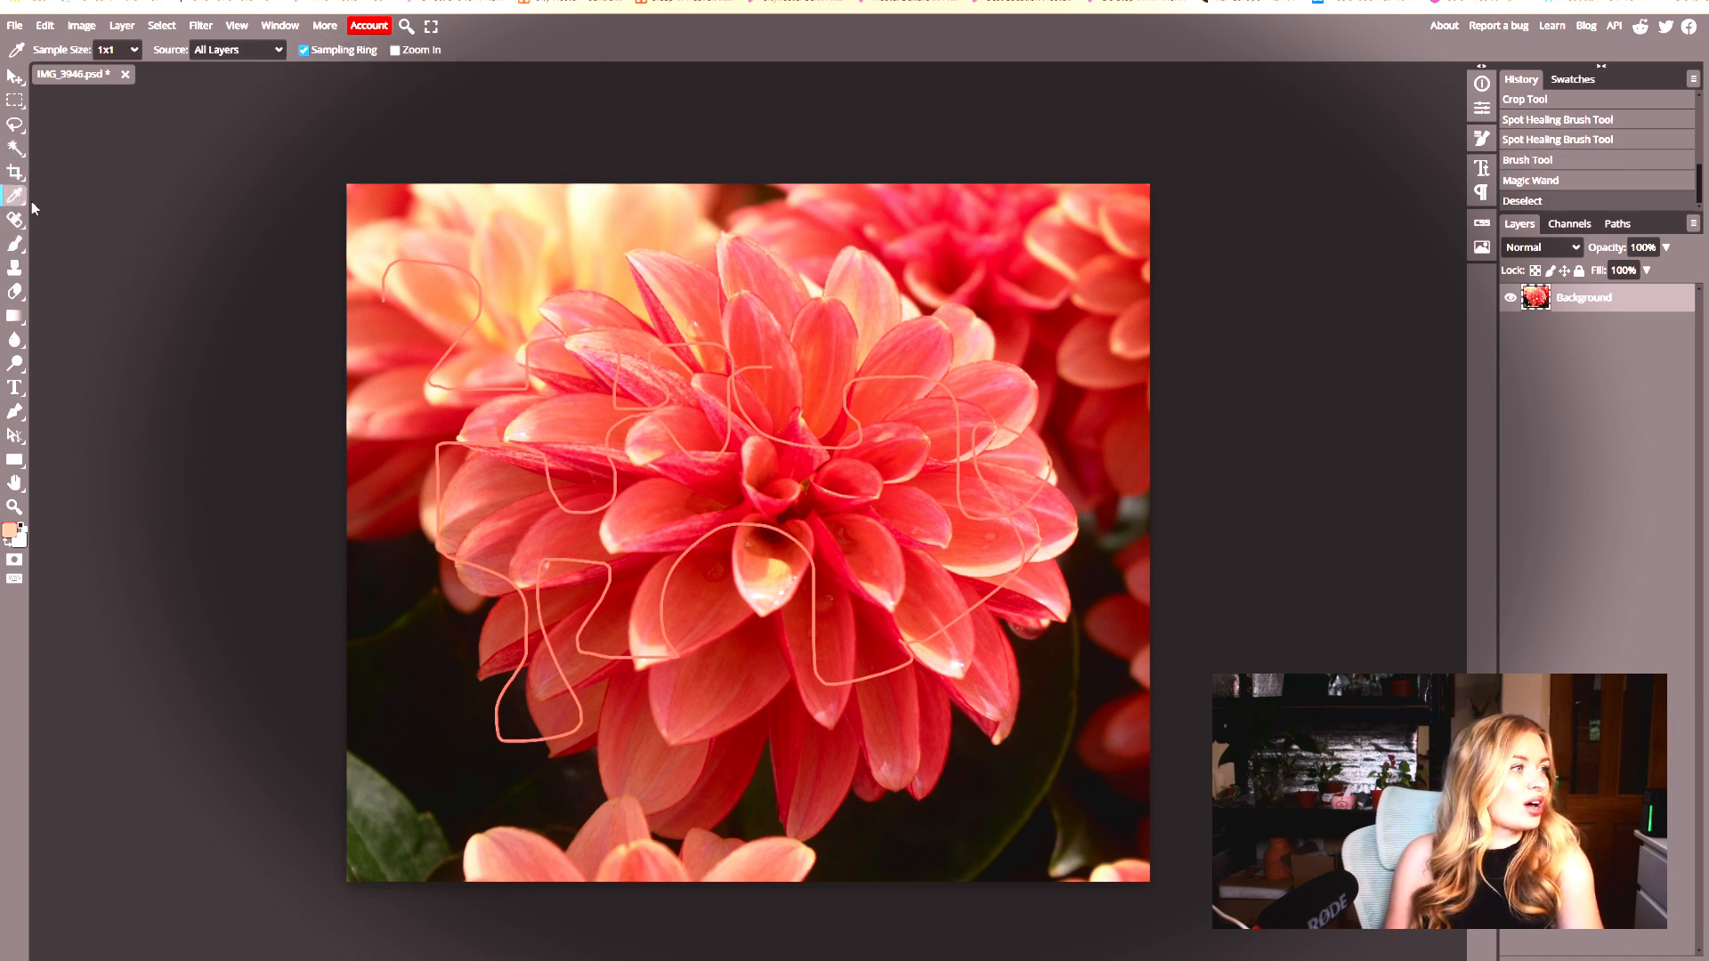
left_click(397, 671)
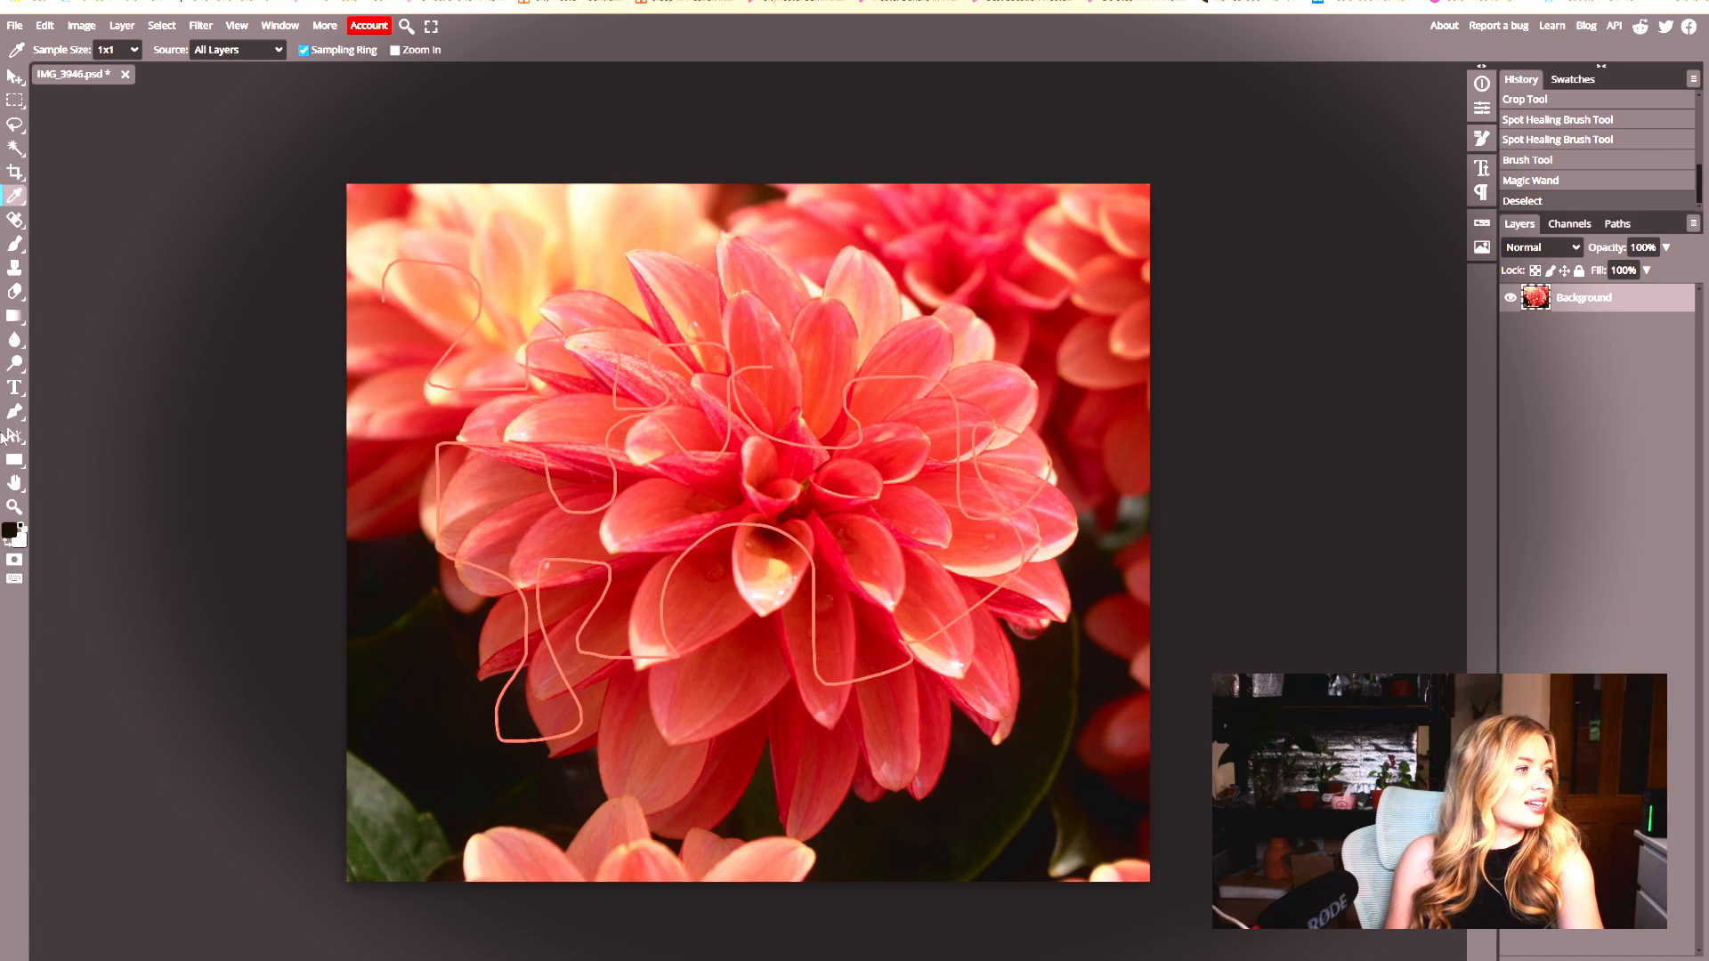
left_click(18, 245)
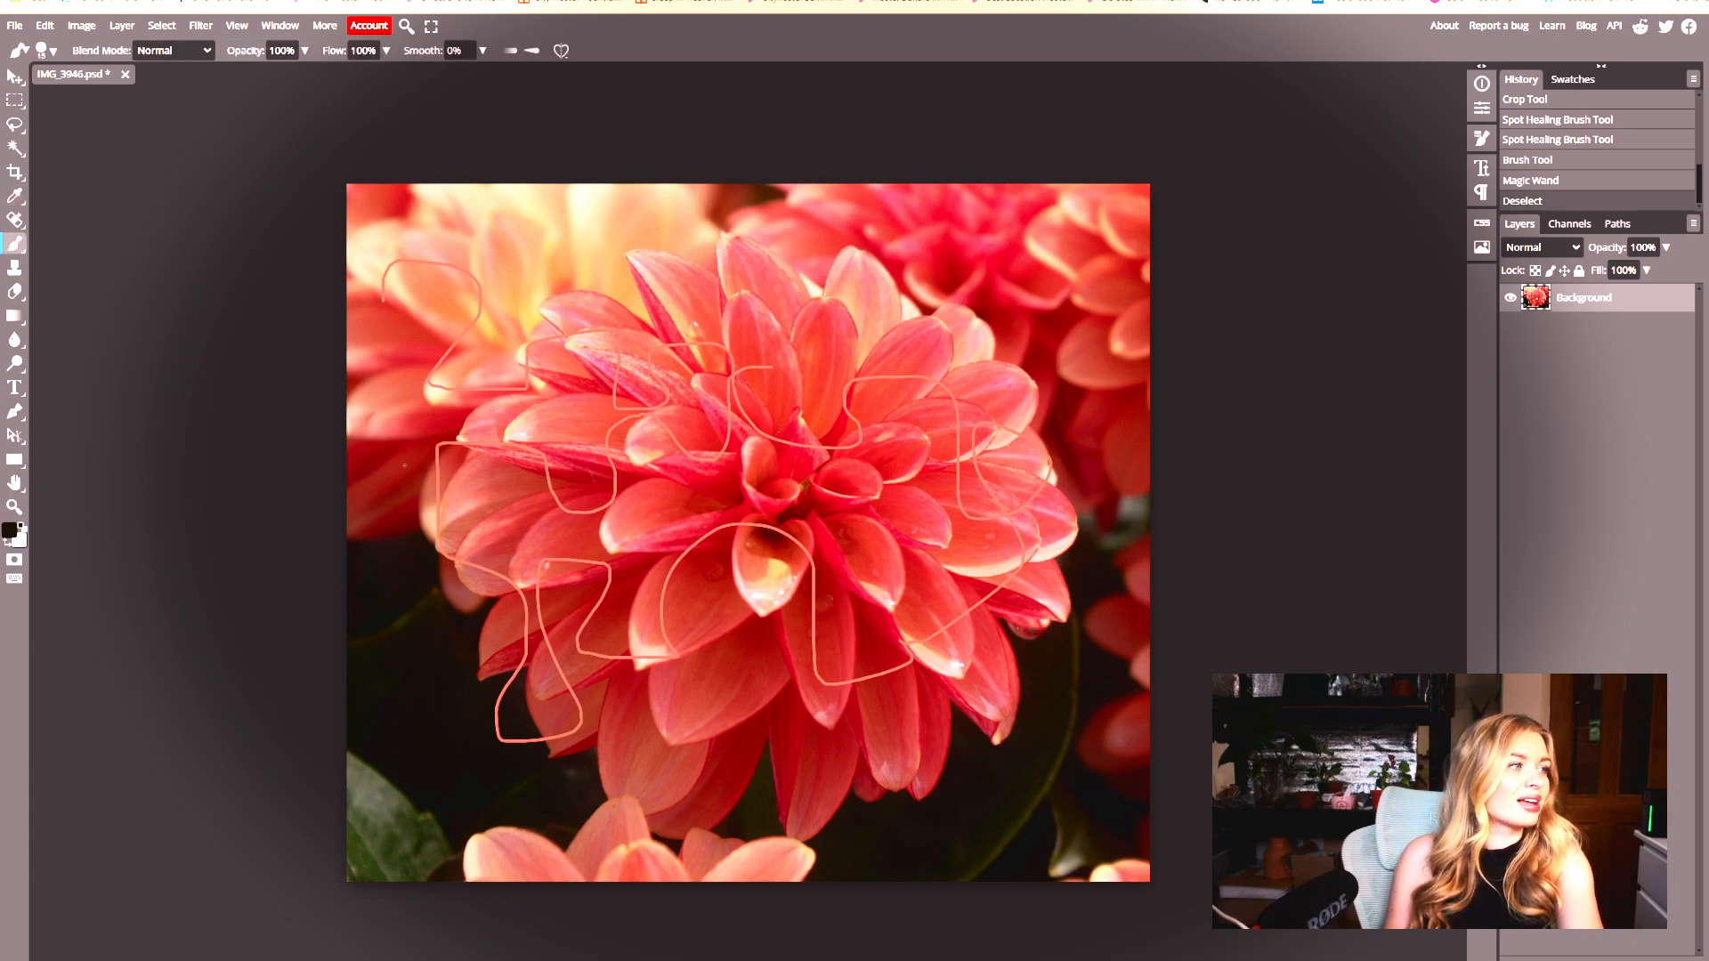
mouse_move(407, 476)
left_mouse_down()
mouse_move(1034, 339)
mouse_move(1059, 619)
left_mouse_up()
left_click_drag(1015, 651, 941, 660)
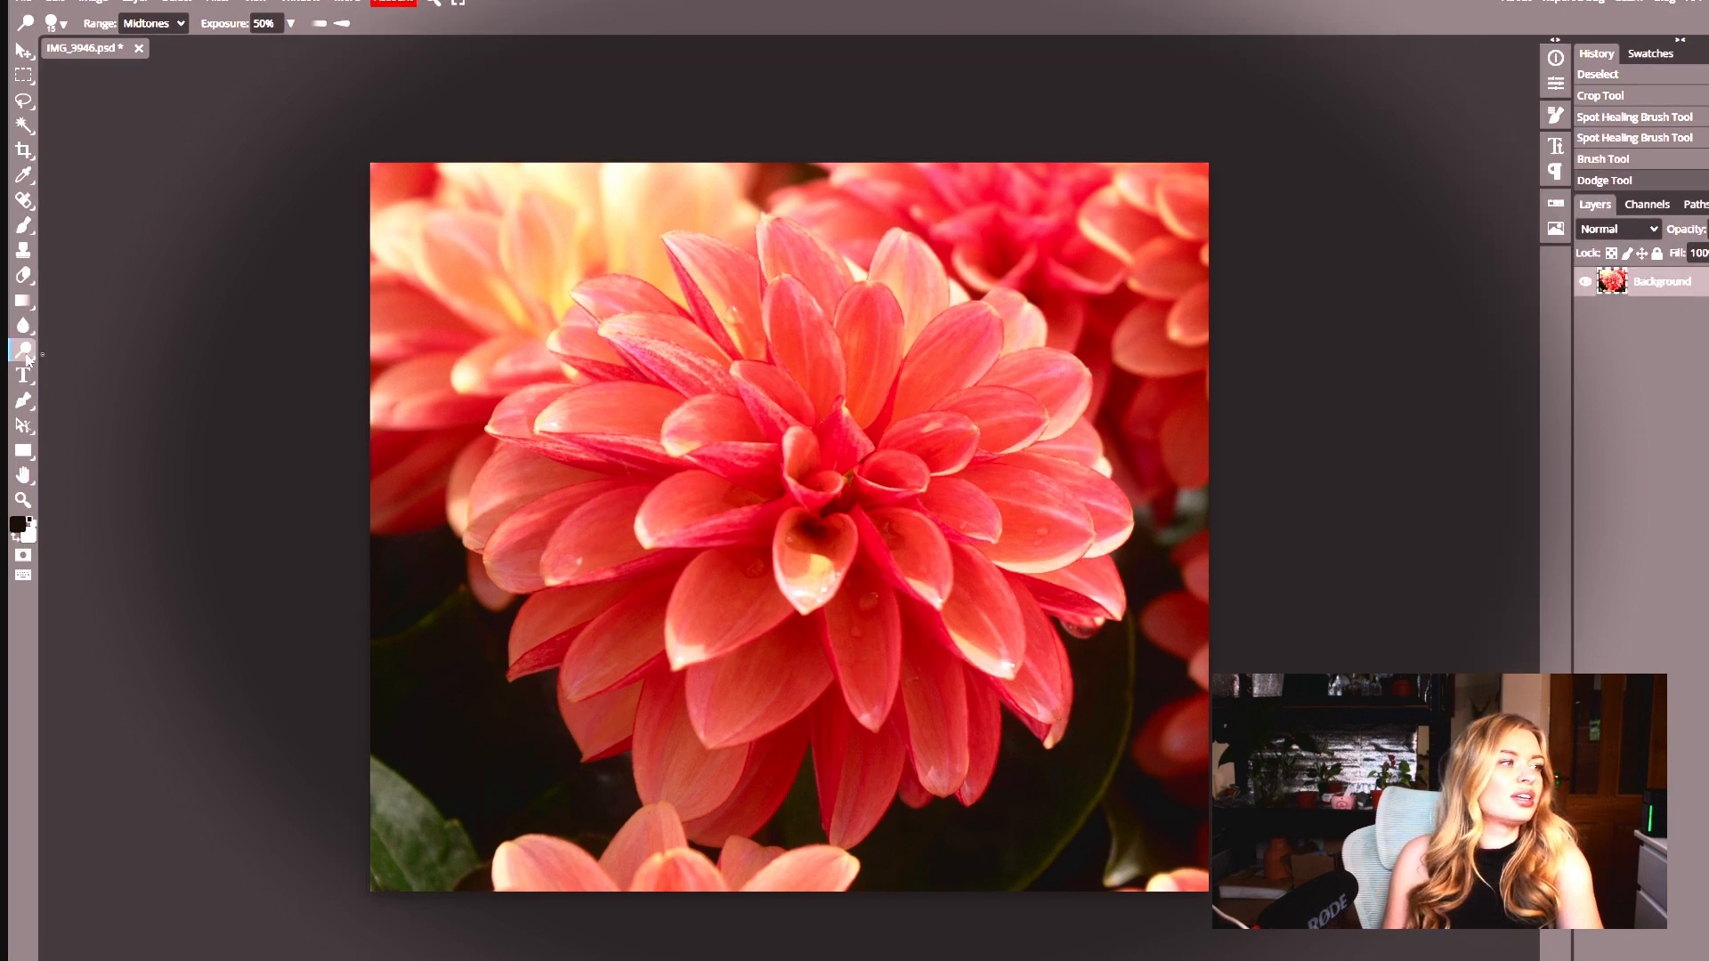
- Lighten the upper-left petals and the flower's center with the Dodge tool on midtones at 50% exposure
right_click(15, 365)
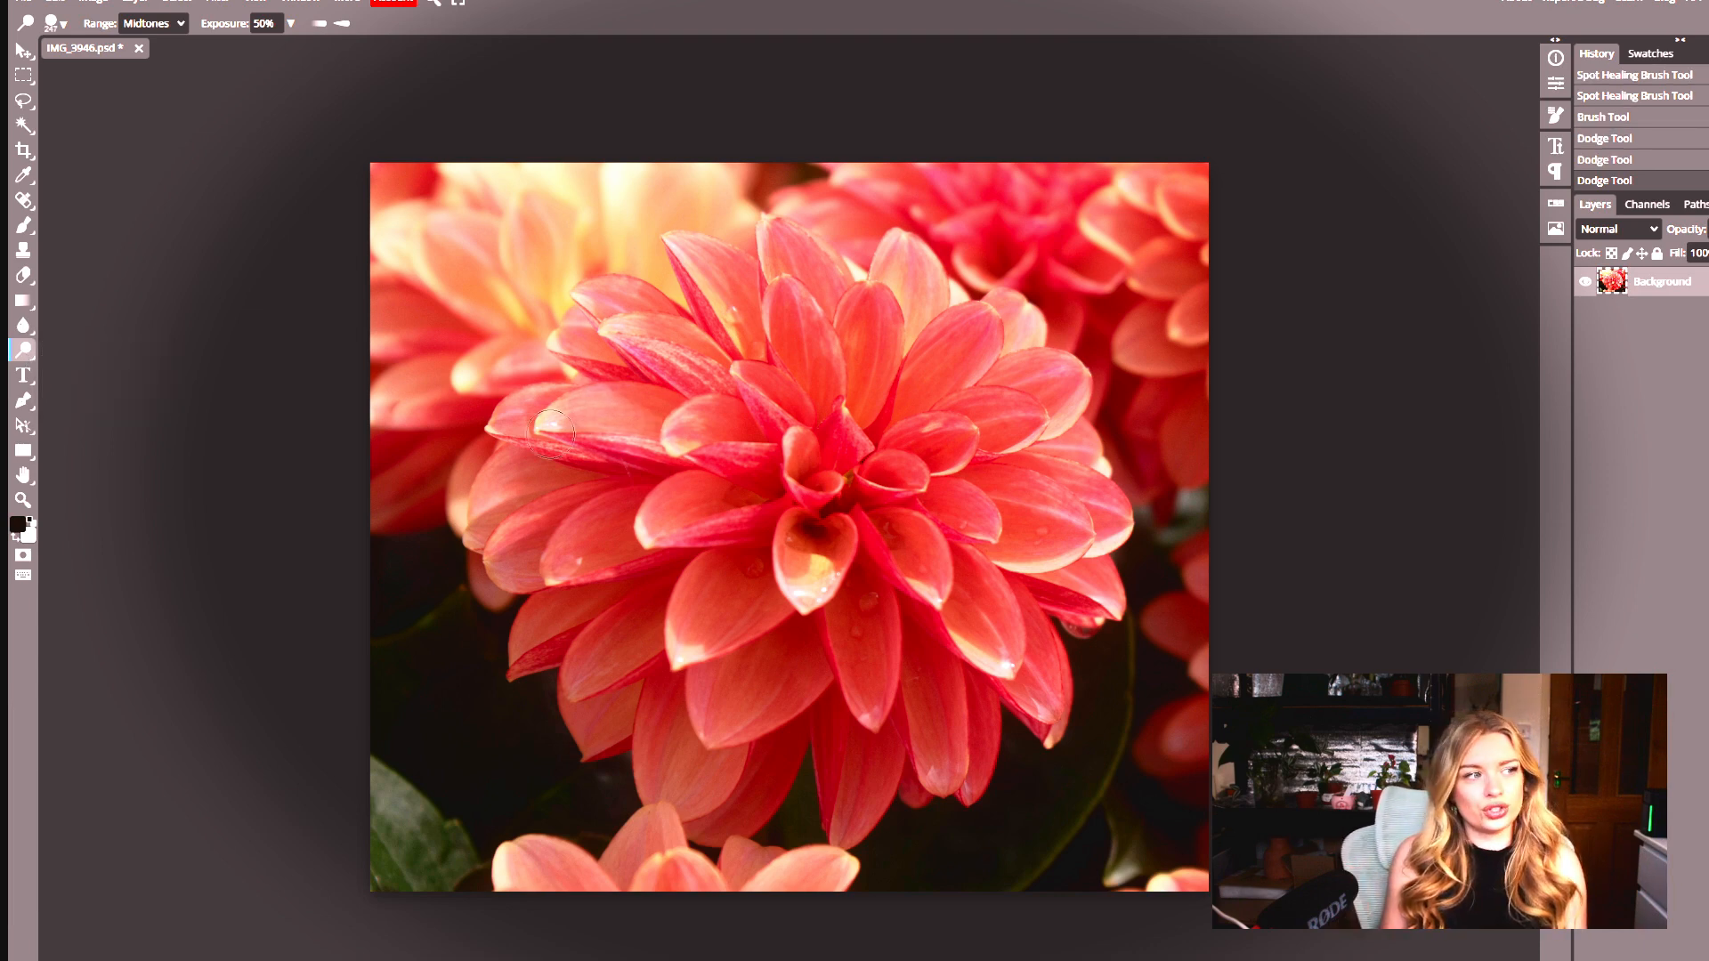
mouse_move(551, 434)
left_mouse_down()
mouse_move(596, 405)
mouse_move(704, 391)
mouse_move(574, 405)
left_mouse_up()
left_click_drag(657, 323, 716, 378)
mouse_move(802, 419)
left_mouse_down()
mouse_move(757, 391)
mouse_move(820, 419)
left_mouse_up()
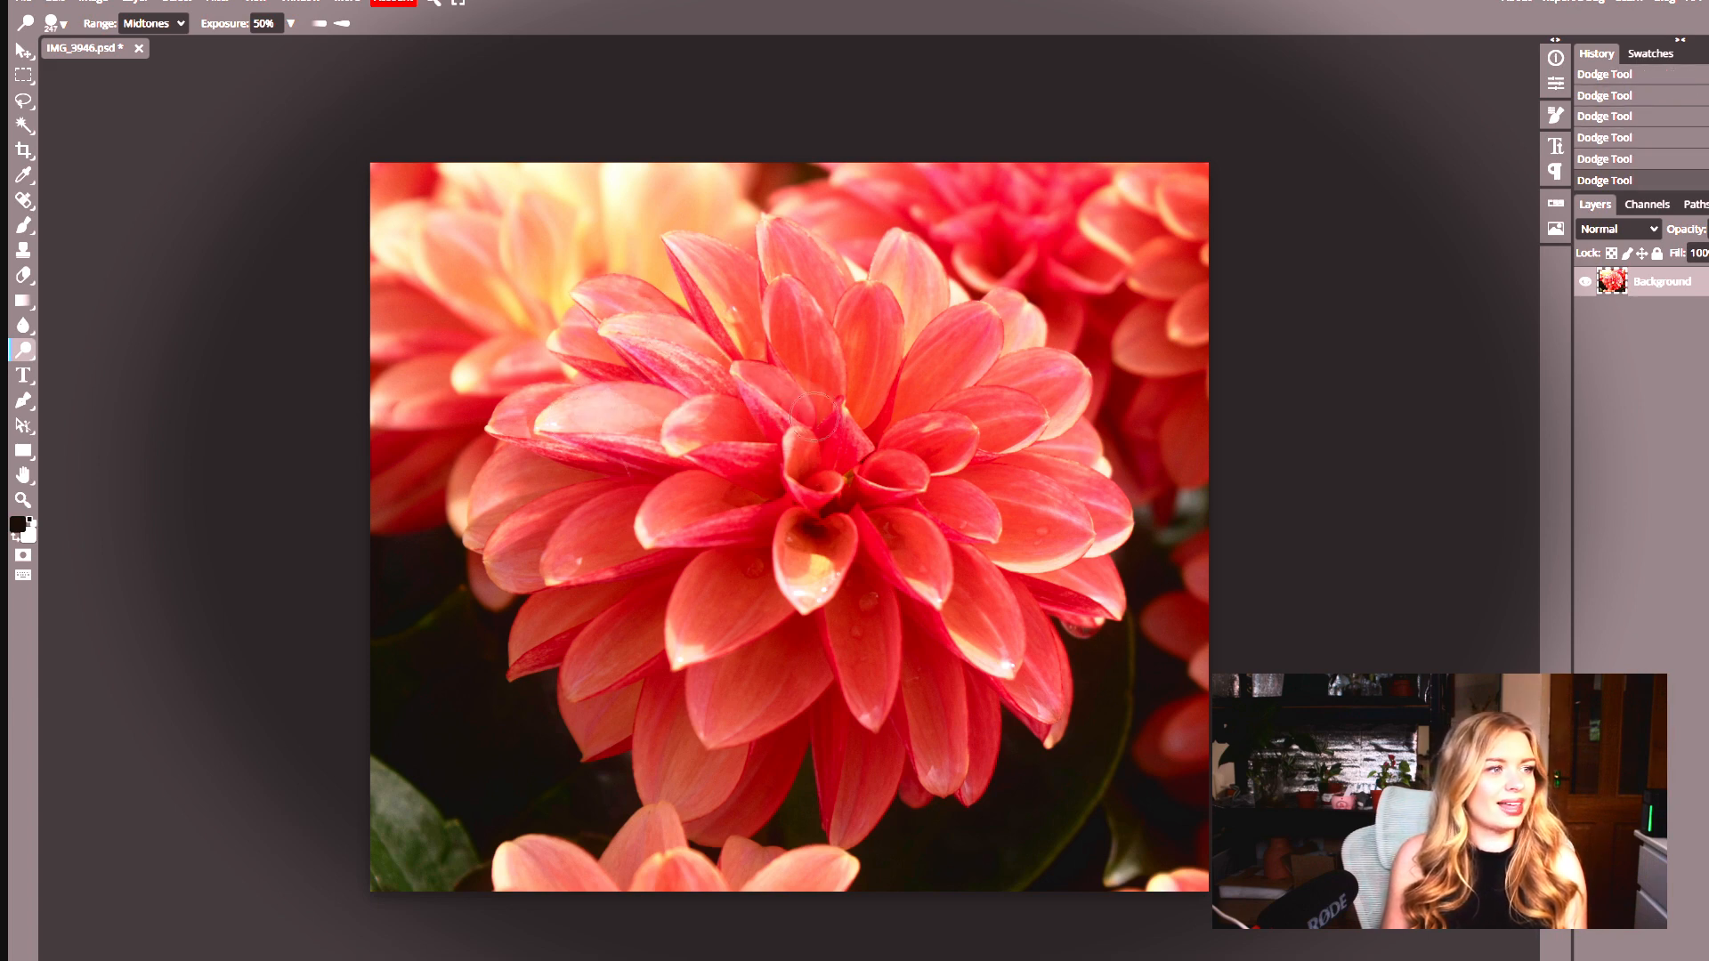
- Try darkening the left petals with the Burn tool, using a 112 px brush on midtones at 50% exposure
right_click(23, 349)
left_click(93, 401)
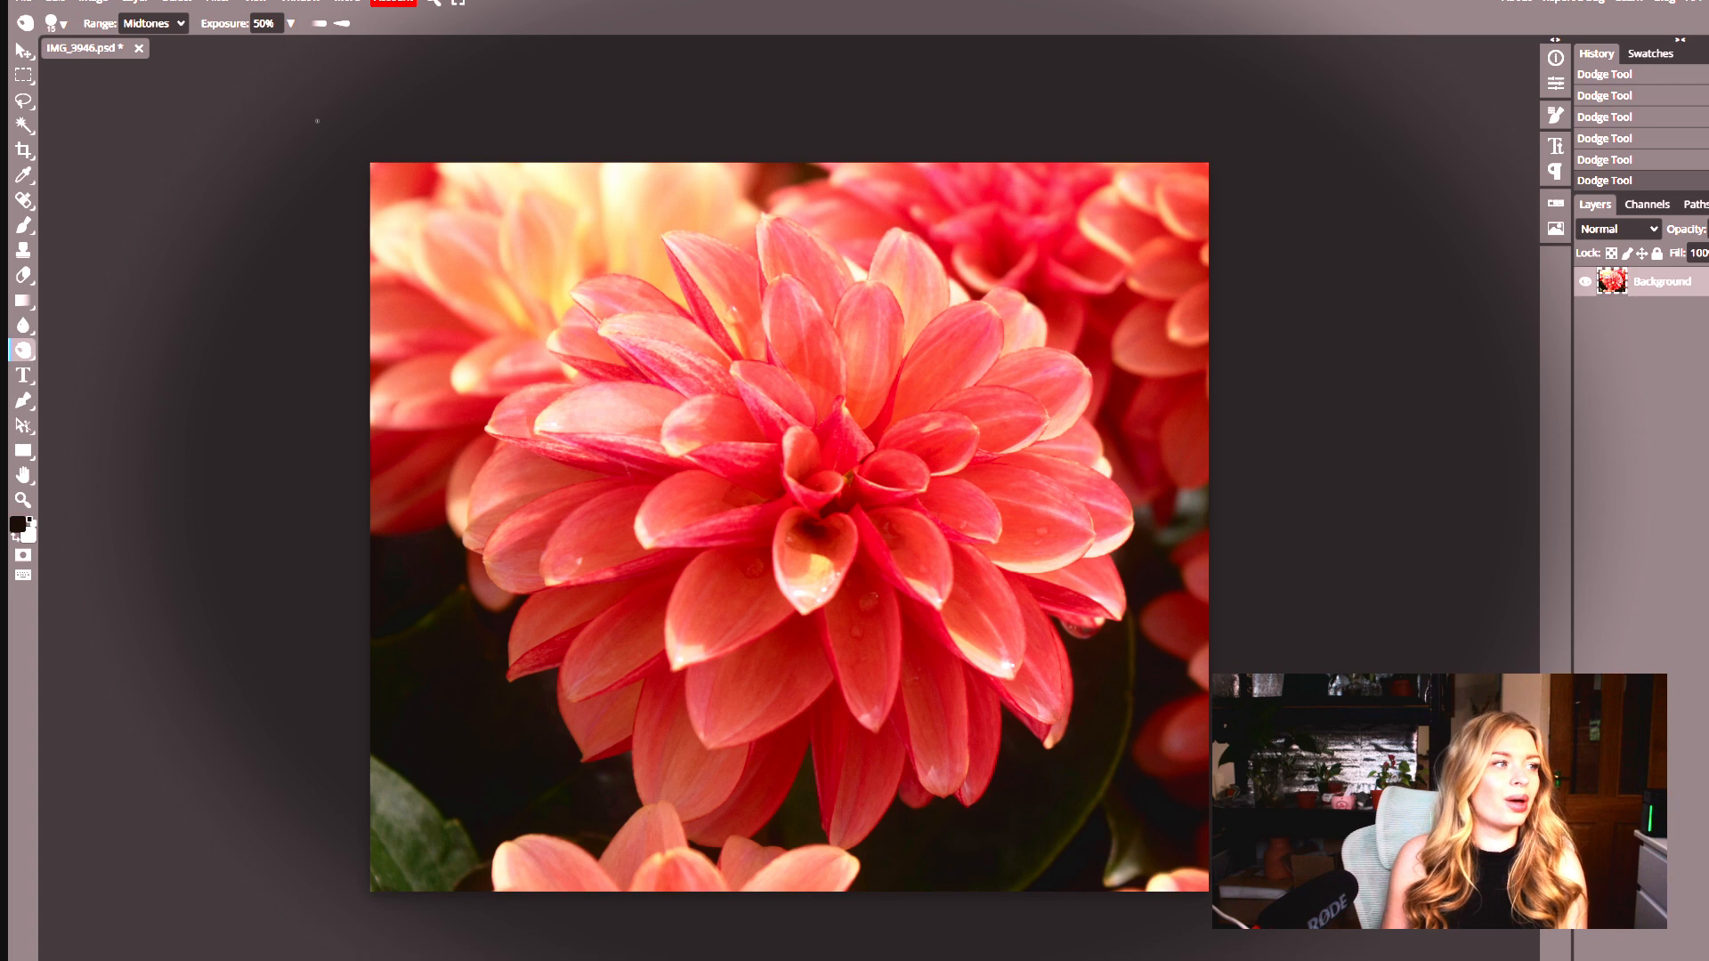
left_click(63, 25)
left_click(184, 65)
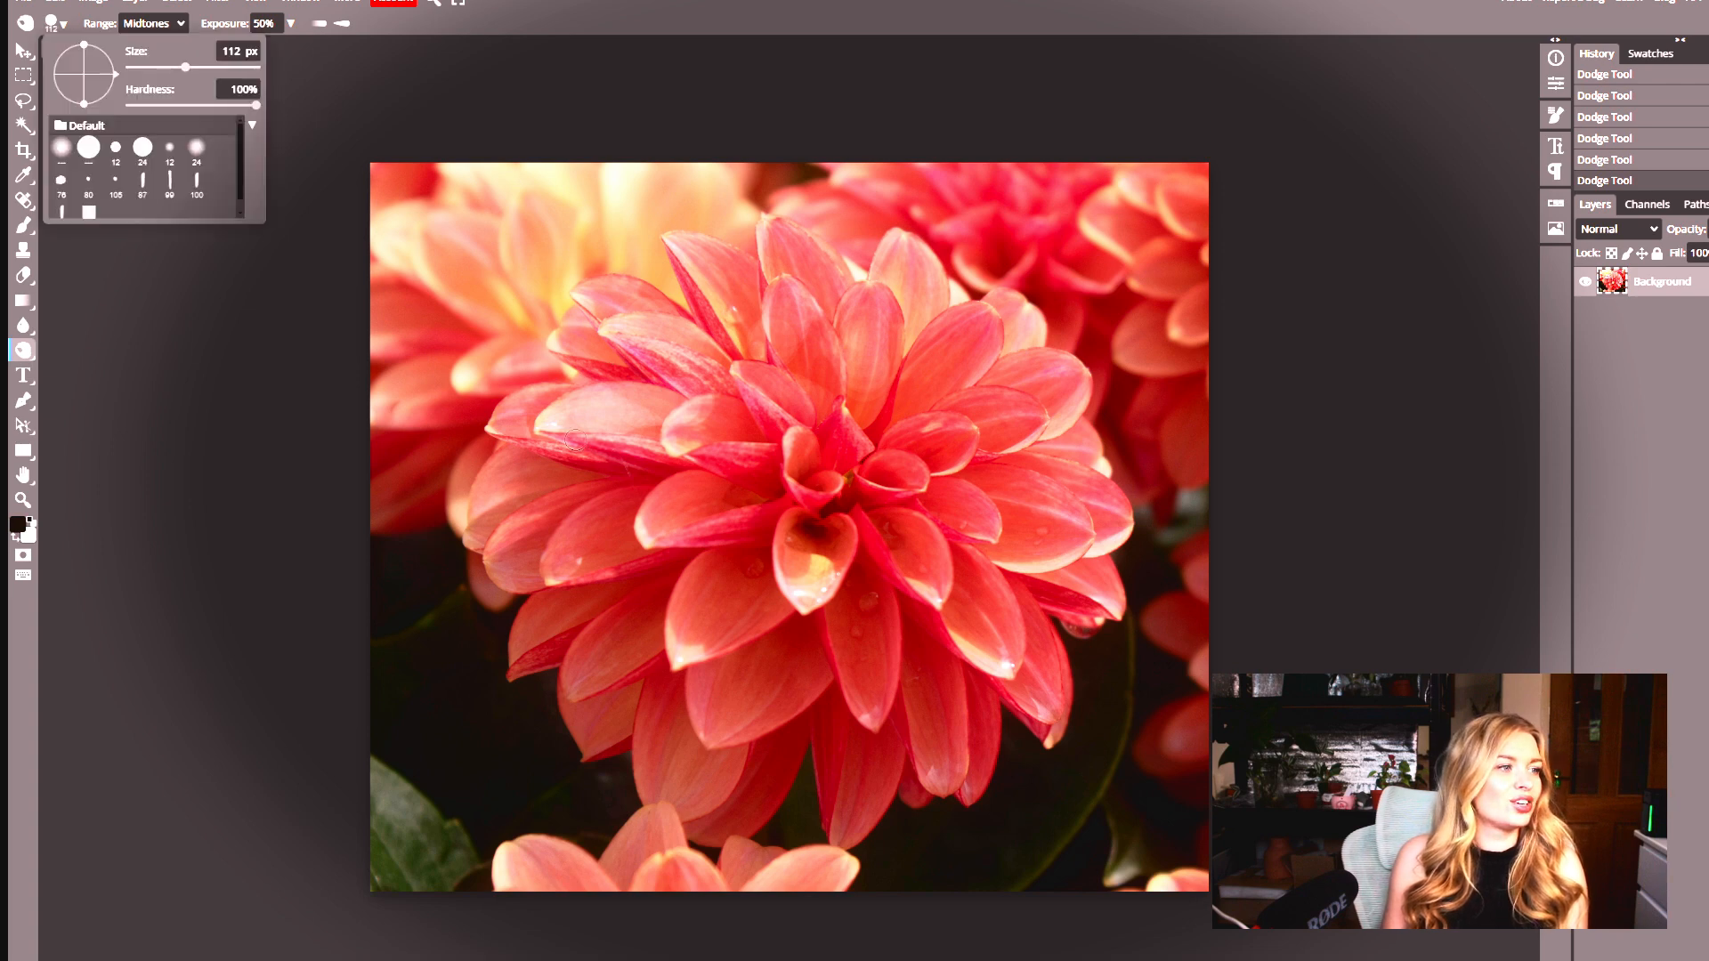
mouse_move(559, 442)
left_mouse_down()
mouse_move(685, 471)
mouse_move(569, 552)
left_mouse_up()
- Choose the soft round brush with 0% hardness for the Burn tool and try darkening the left petals again
left_click(63, 25)
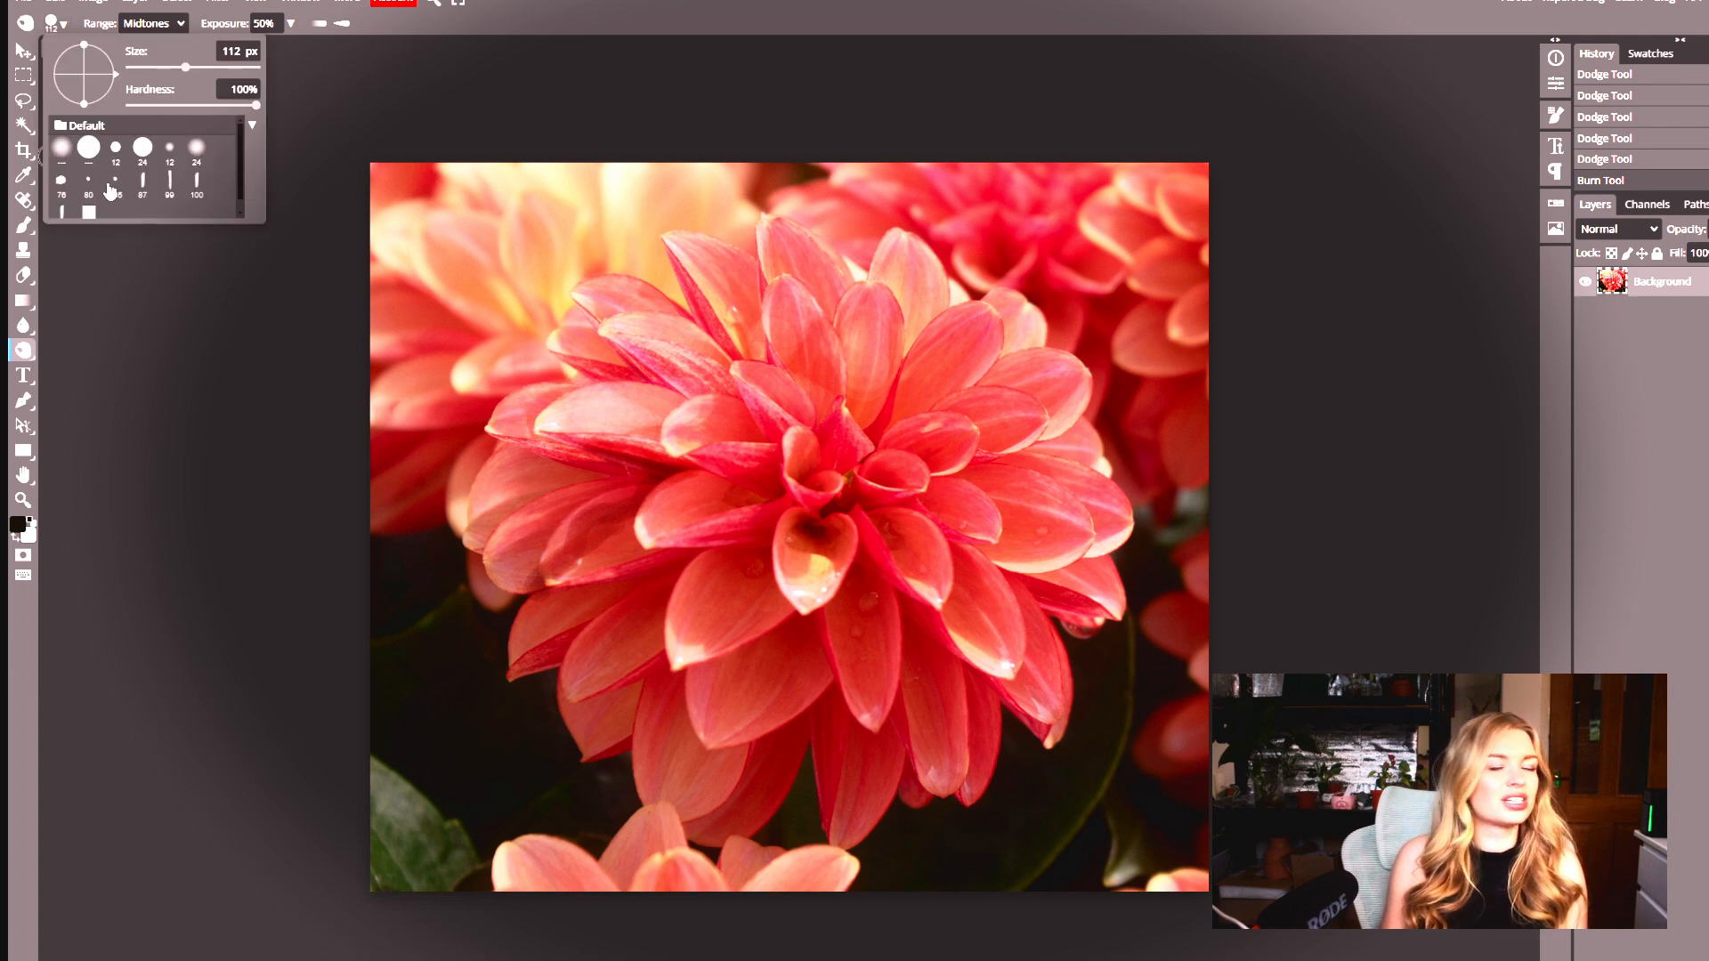
left_click(61, 153)
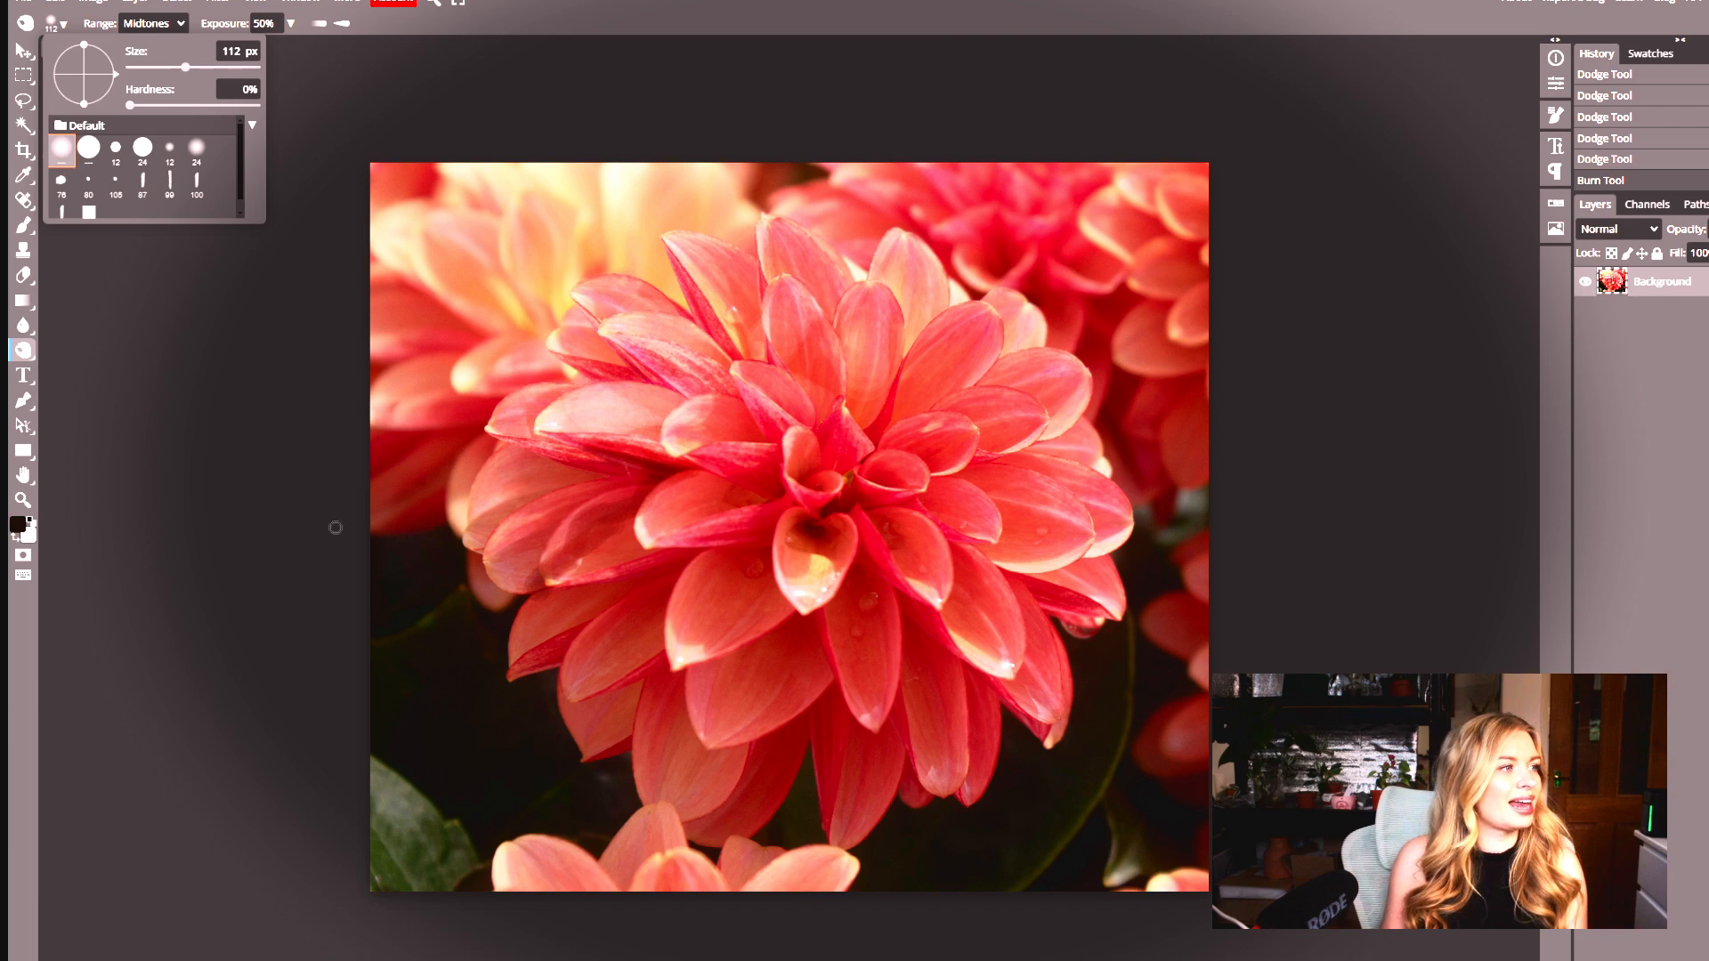
mouse_move(506, 534)
left_mouse_down()
mouse_move(609, 472)
mouse_move(888, 402)
mouse_move(589, 457)
left_mouse_up()
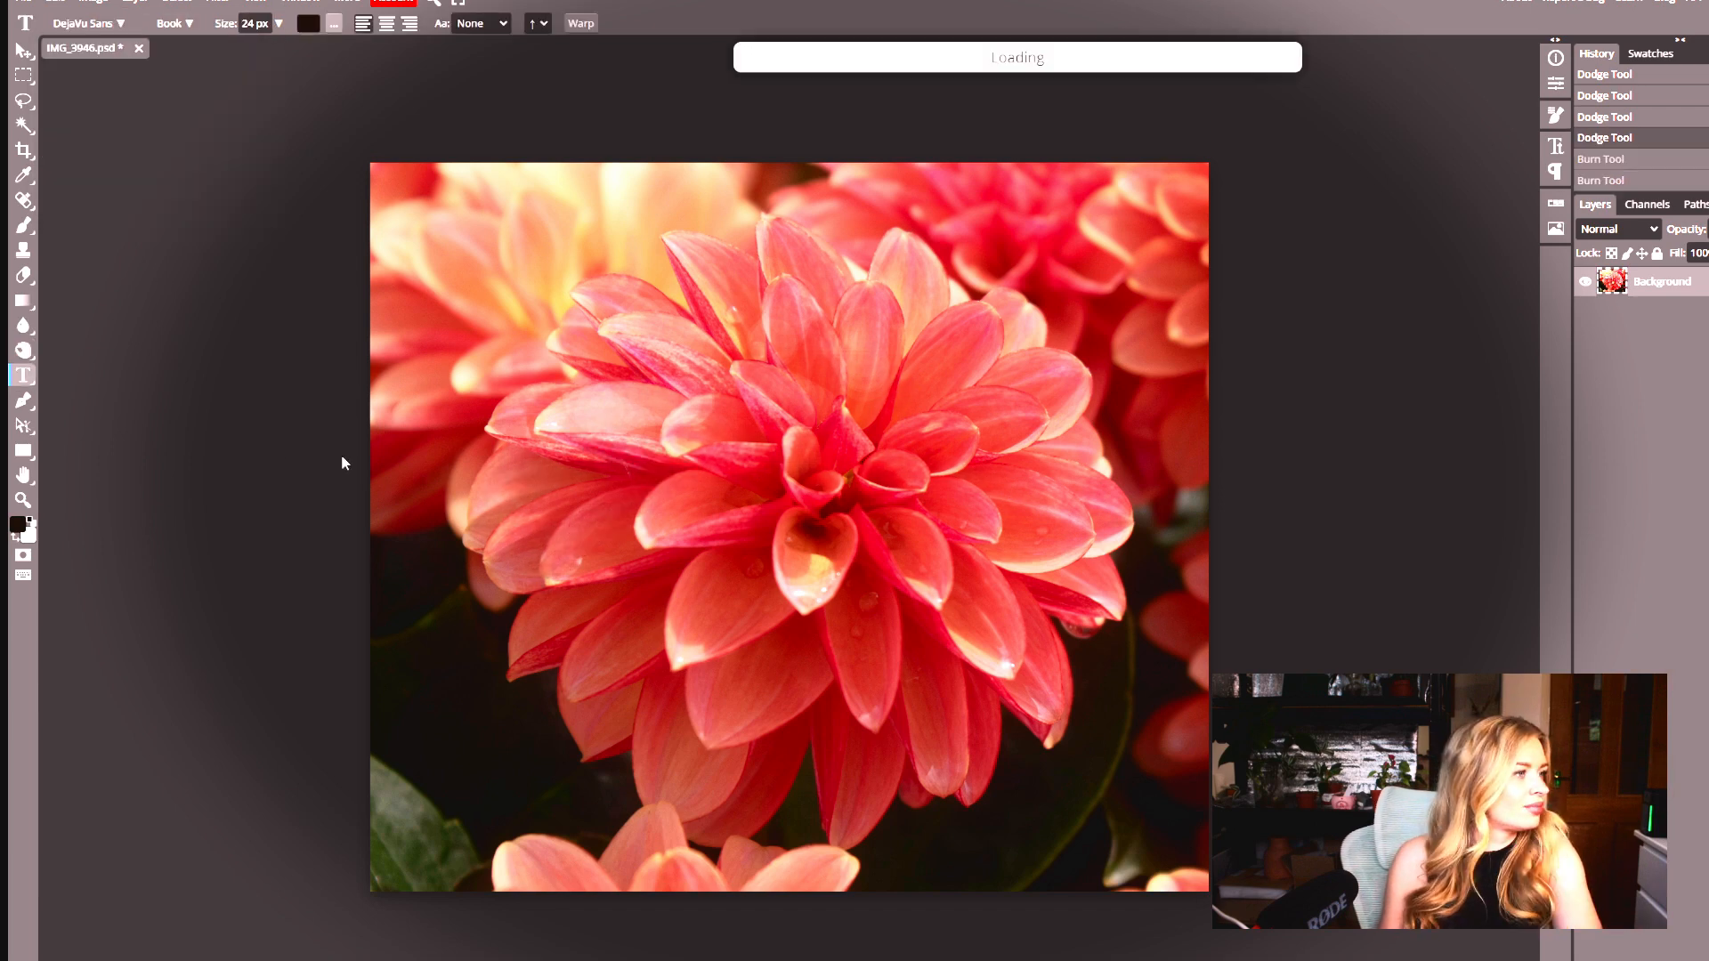
- Add a text box with 150 pt sample text over the lower-left petals and delete the text layer
left_click_drag(431, 518, 681, 638)
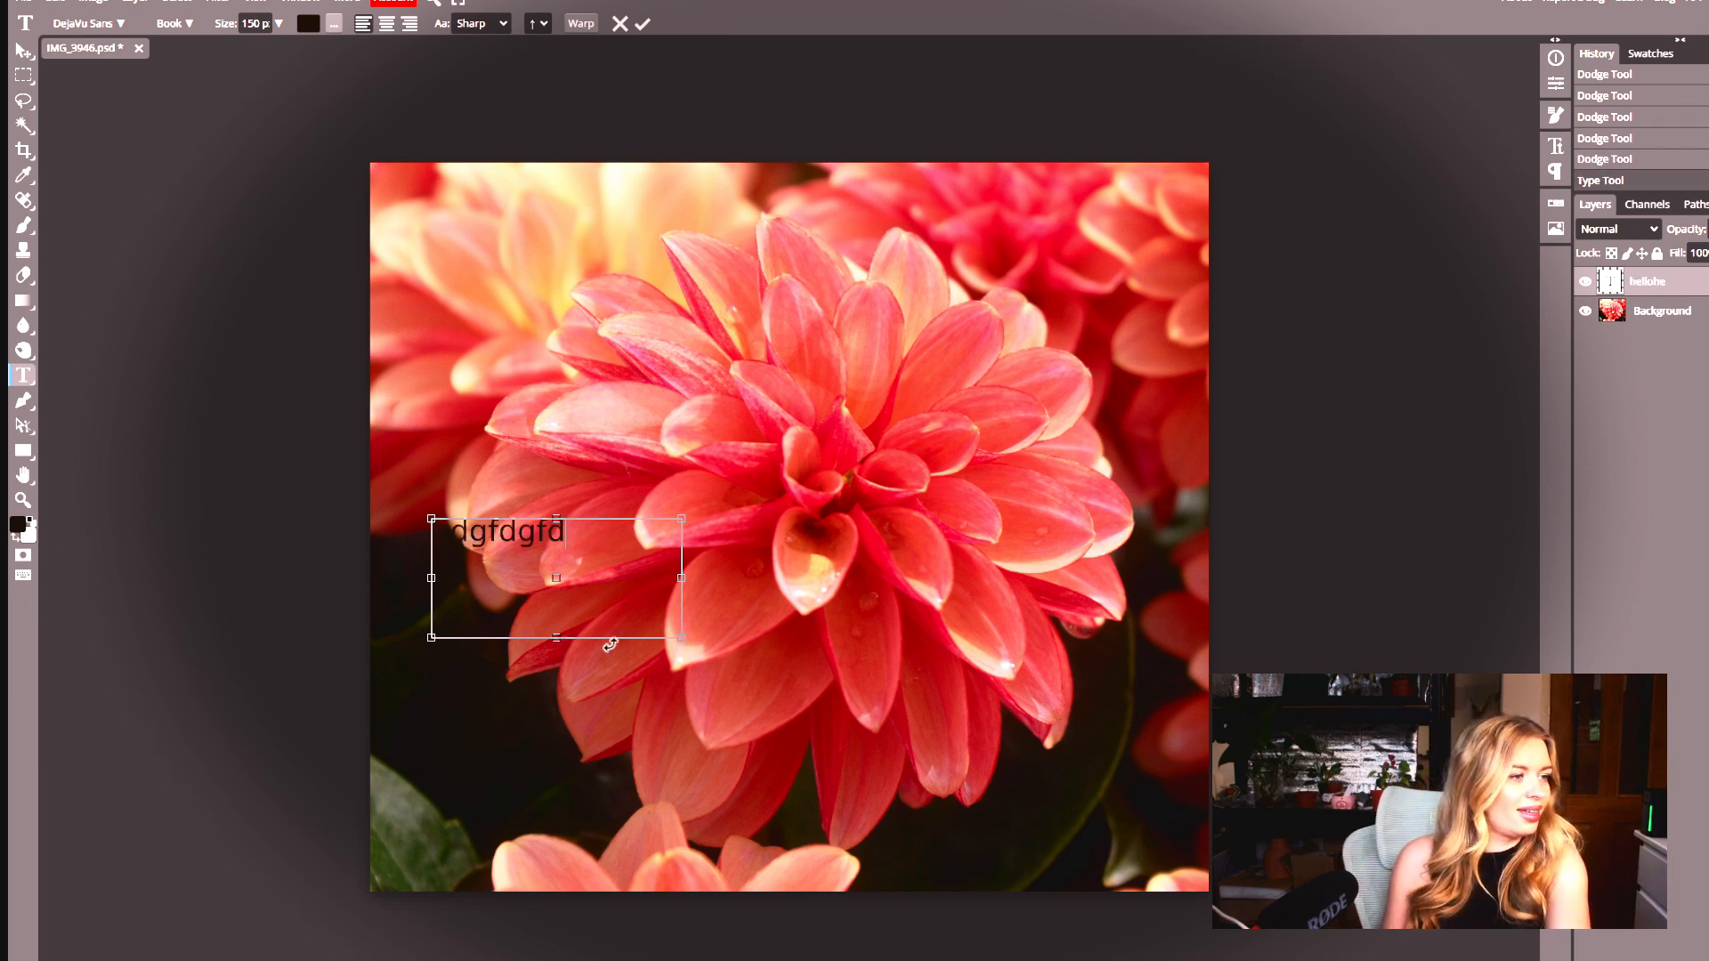
key("BackSpace")
key("BackSpace")
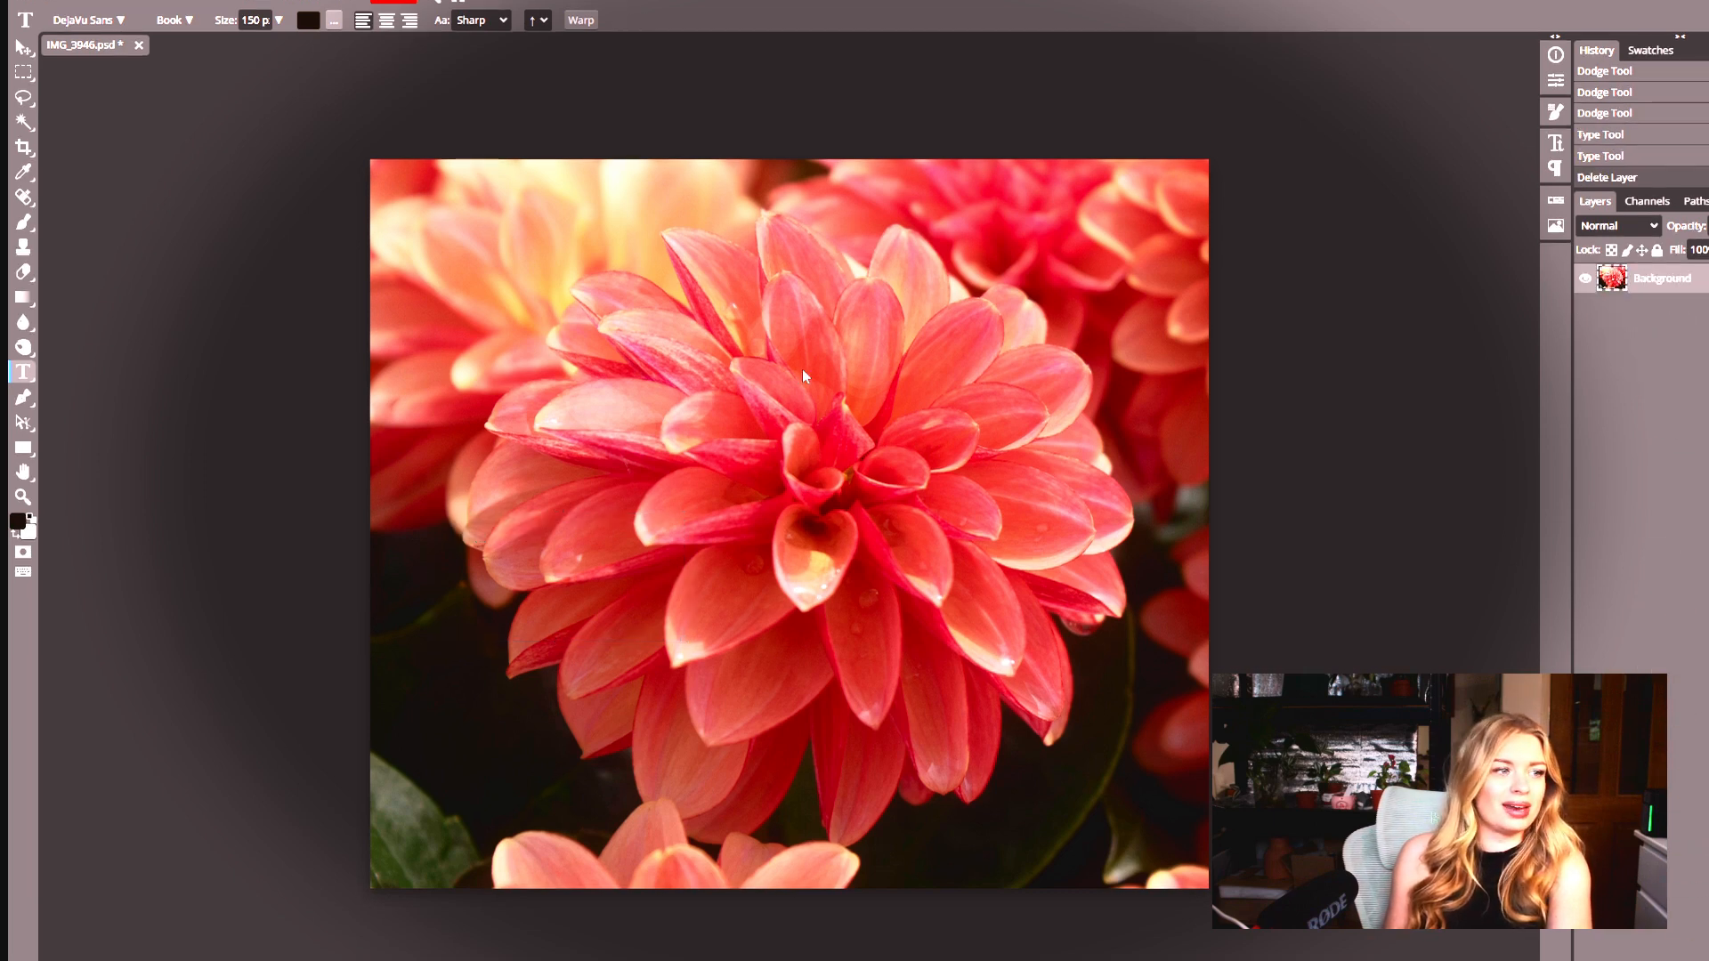
- Draw a closed Pen path over the upper-left petals, fill it with orange-yellow, add anchor points, and delete the fill layer
key("p")
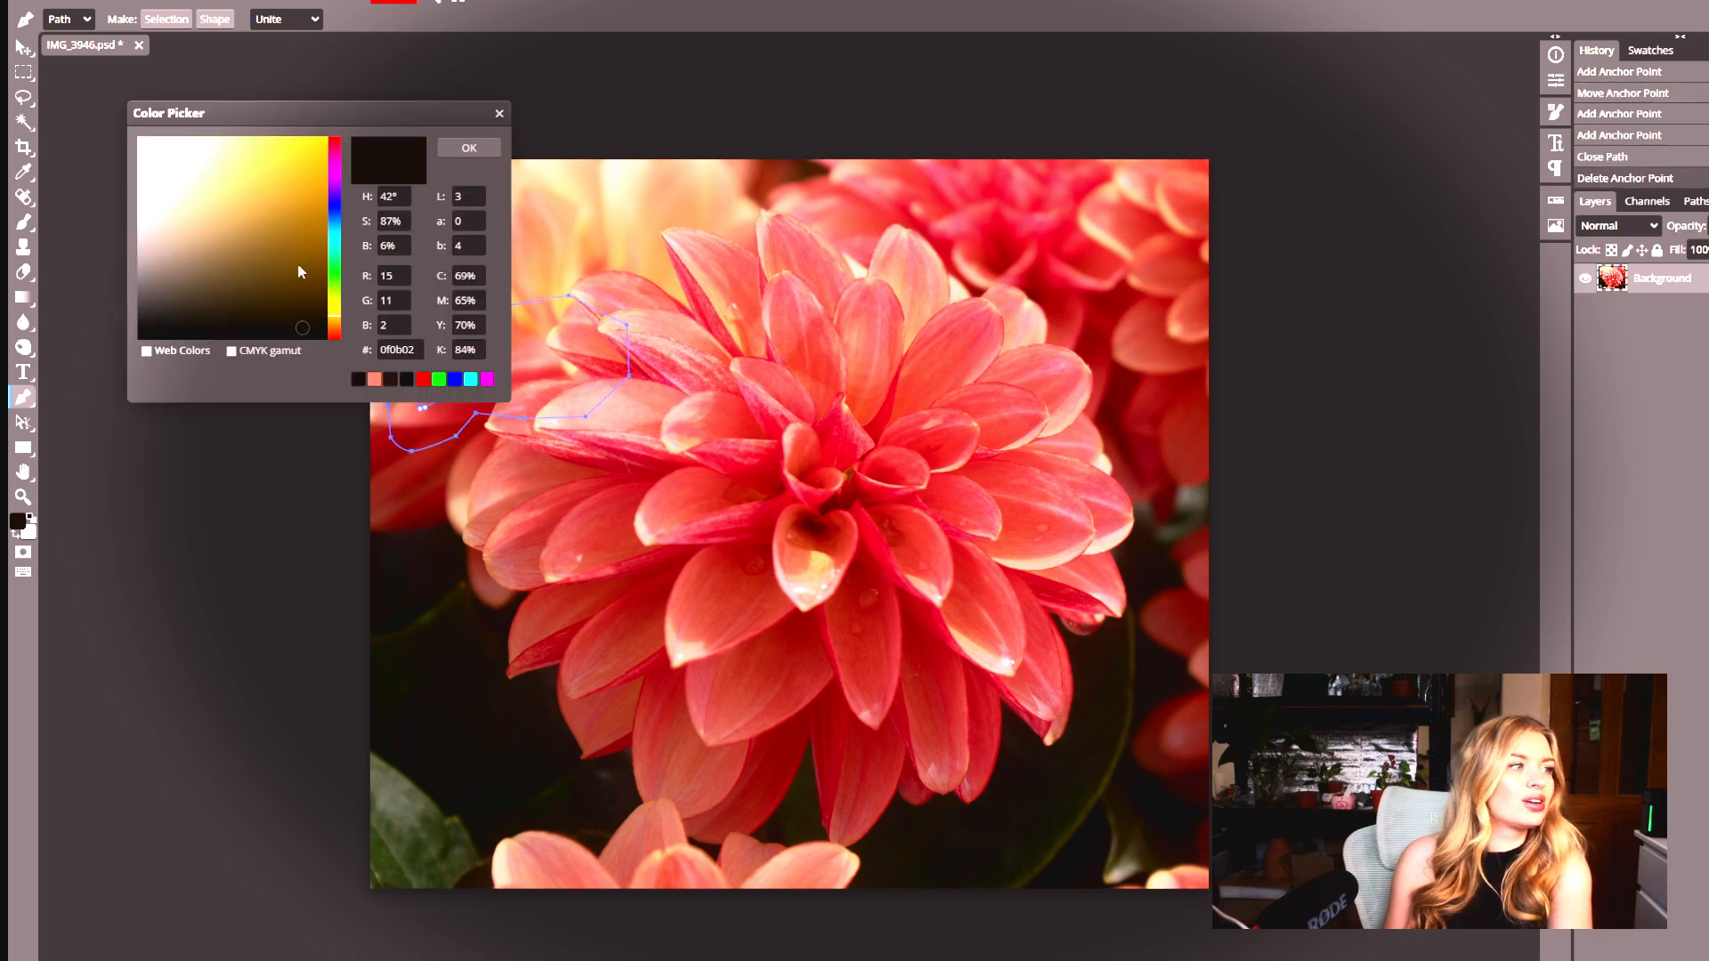
left_click_drag(301, 272, 302, 178)
left_click(481, 152)
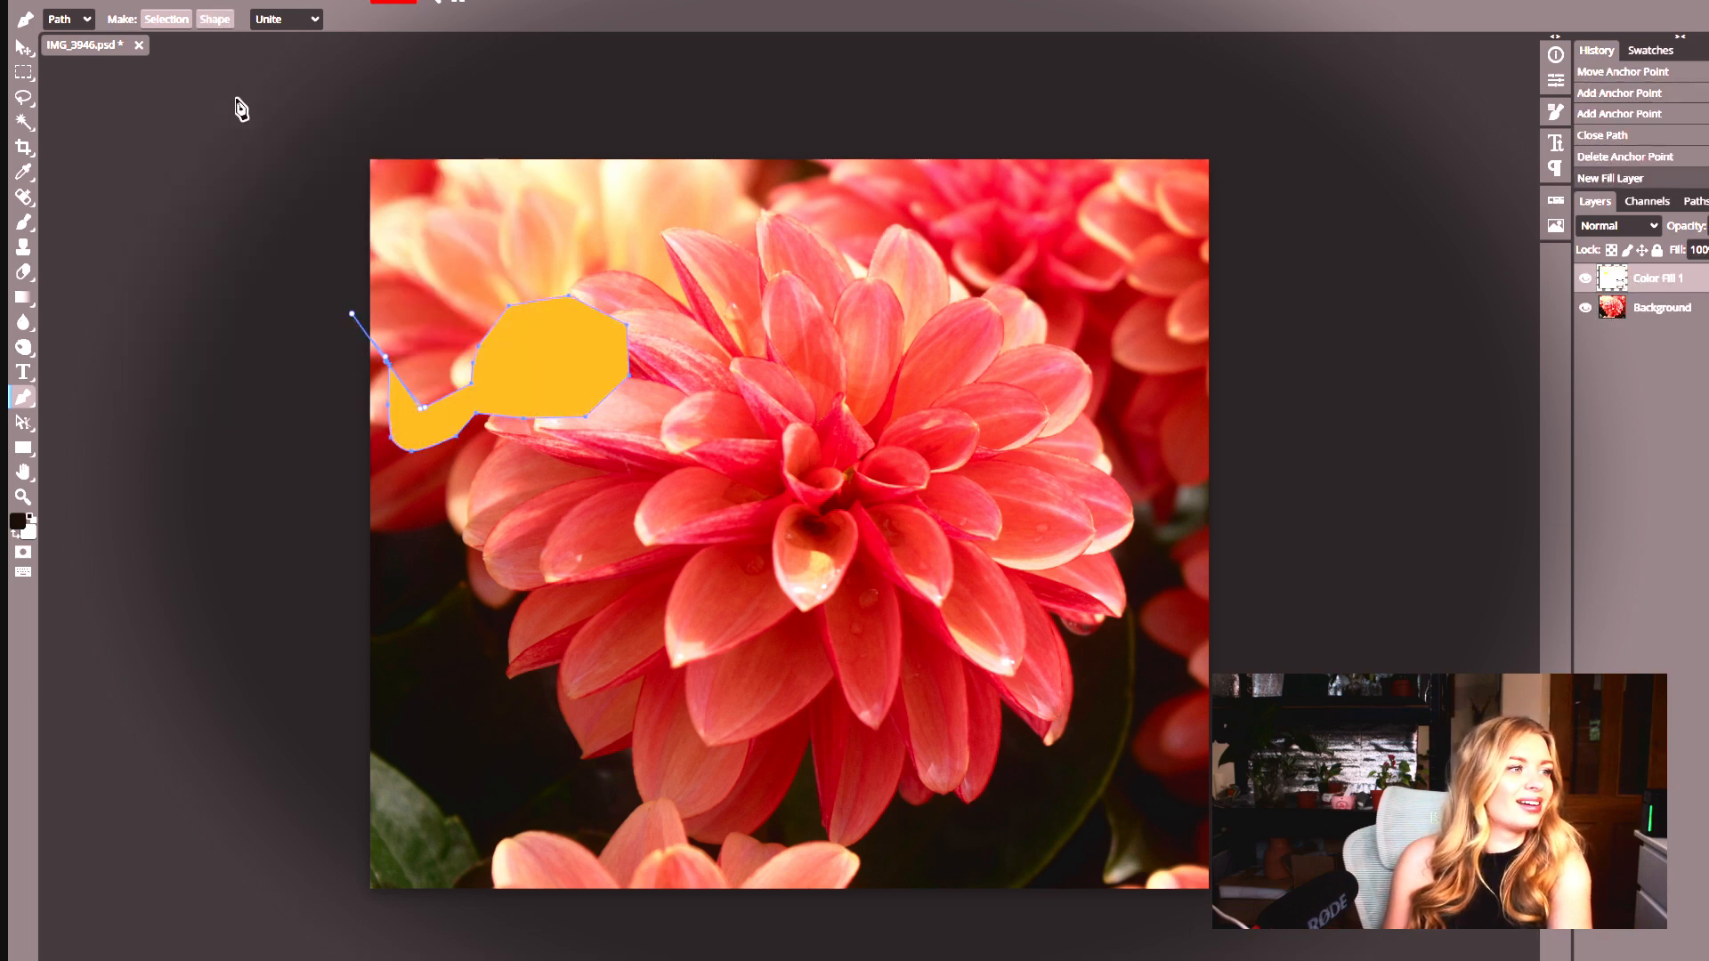
left_click(330, 184)
left_click(634, 354)
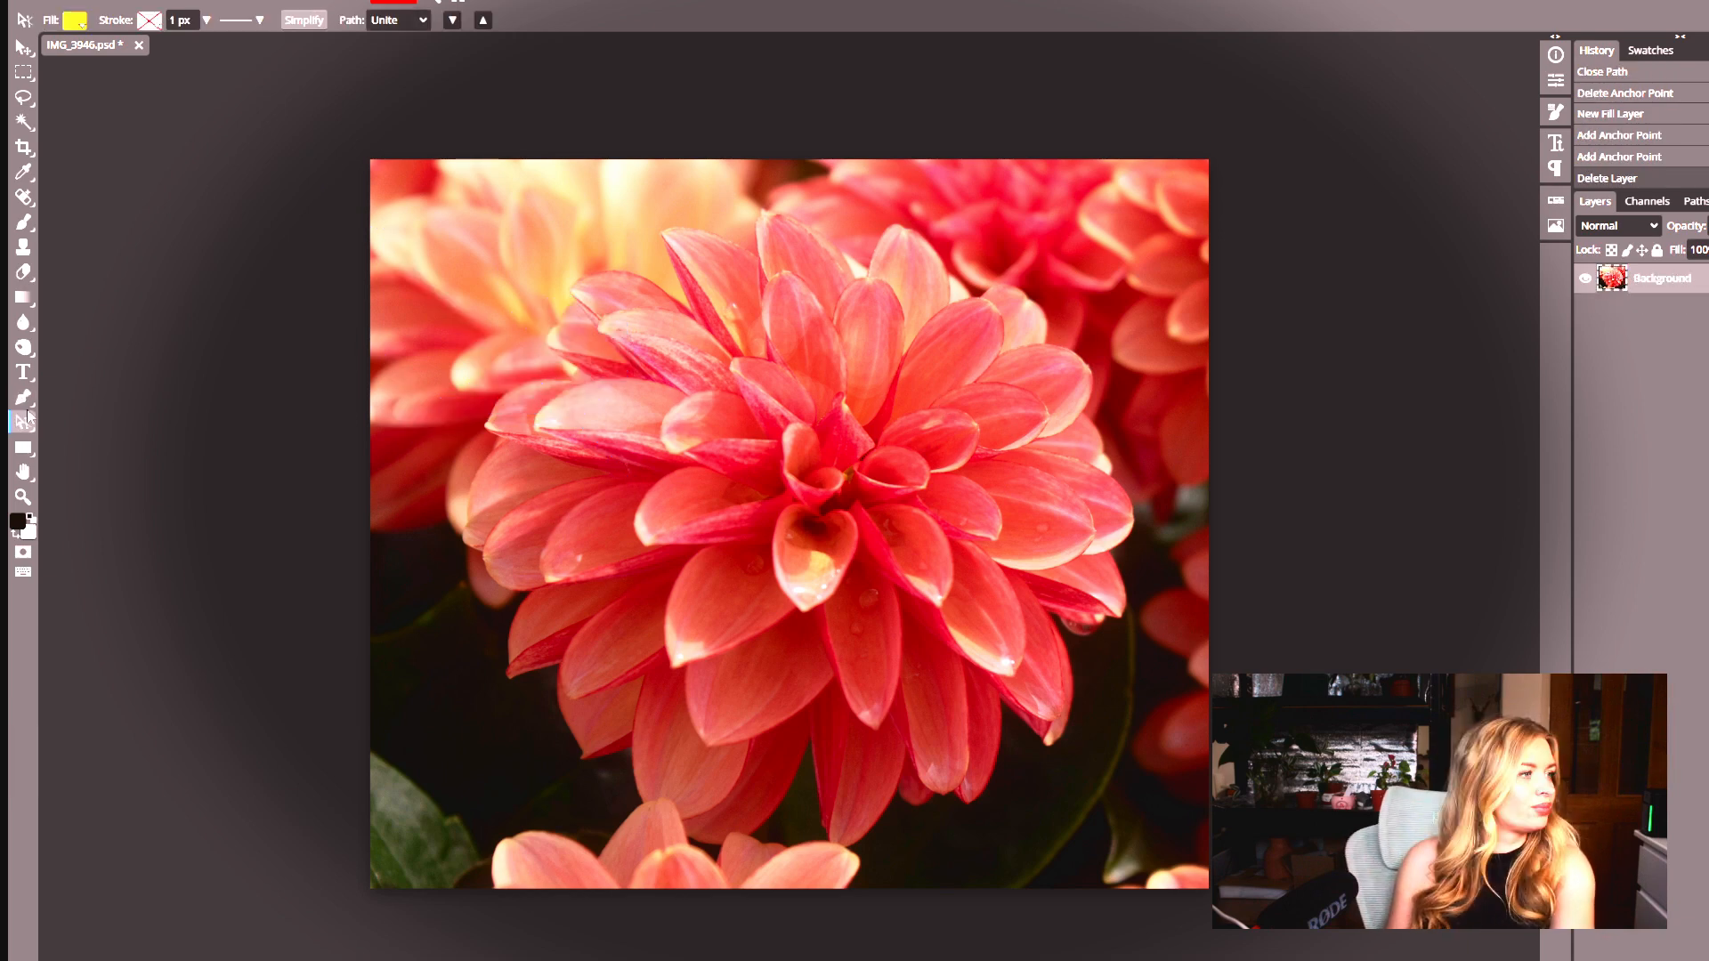
- Try sketching a loop over the left petals with the Free Pen tool and moving the path
left_click(24, 397)
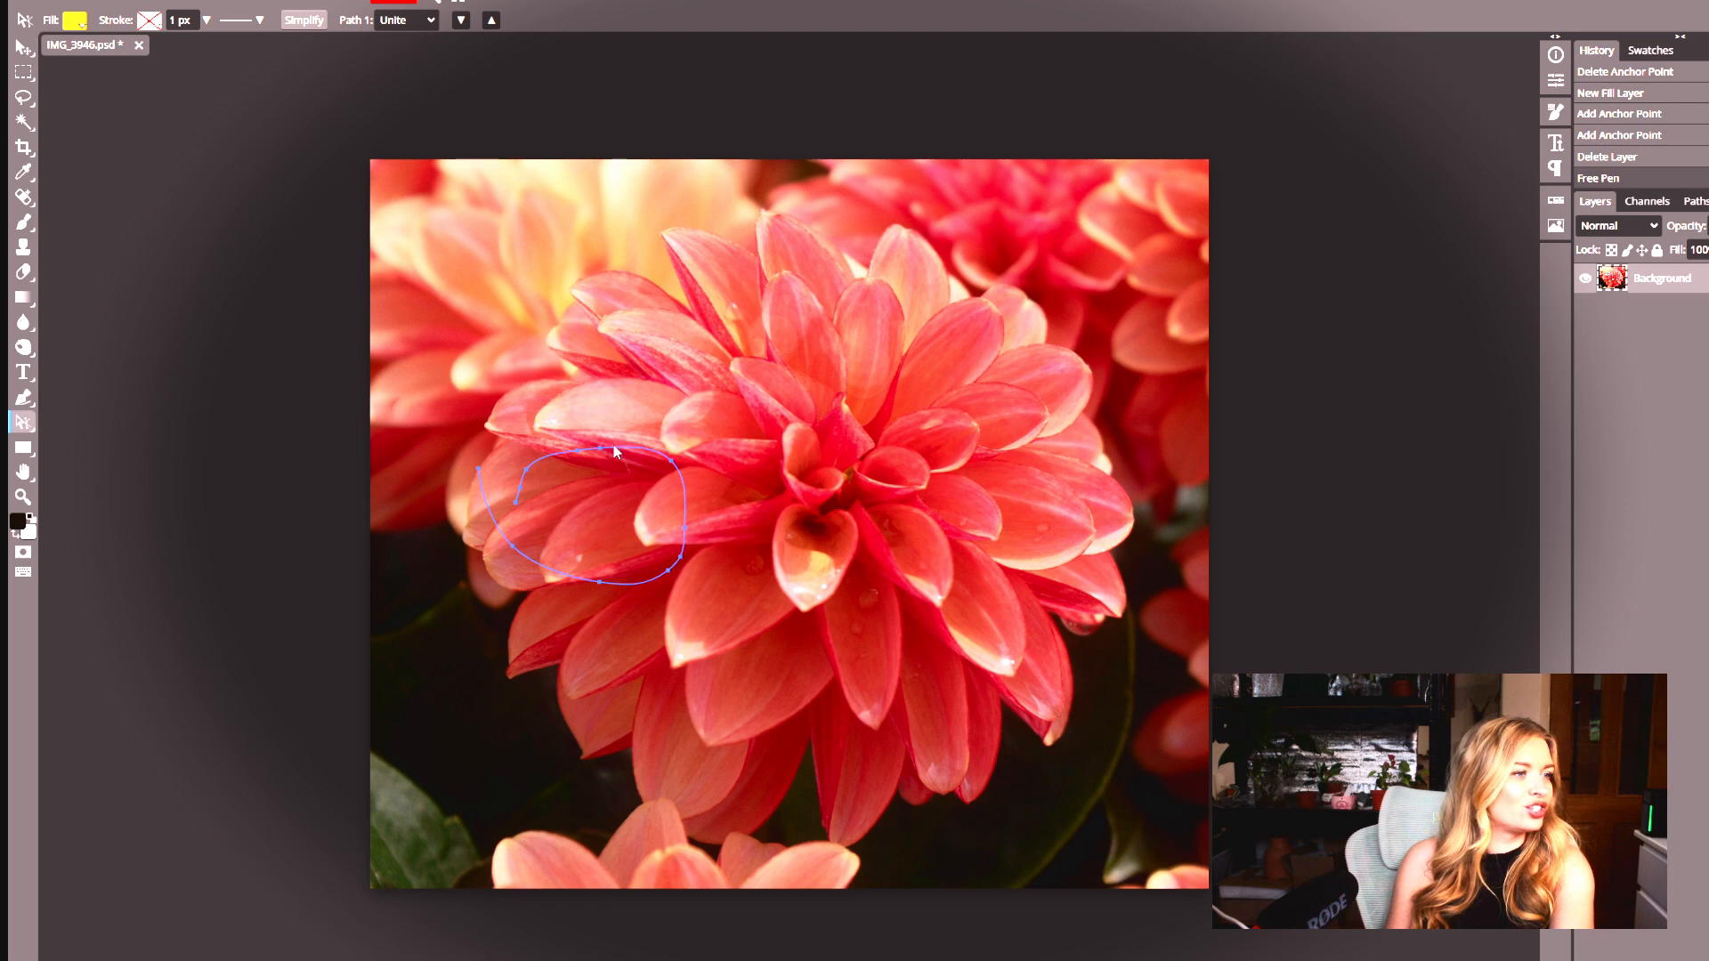
left_click(609, 455)
mouse_move(514, 505)
left_mouse_down()
mouse_move(855, 472)
mouse_move(881, 663)
mouse_move(722, 519)
left_mouse_up()
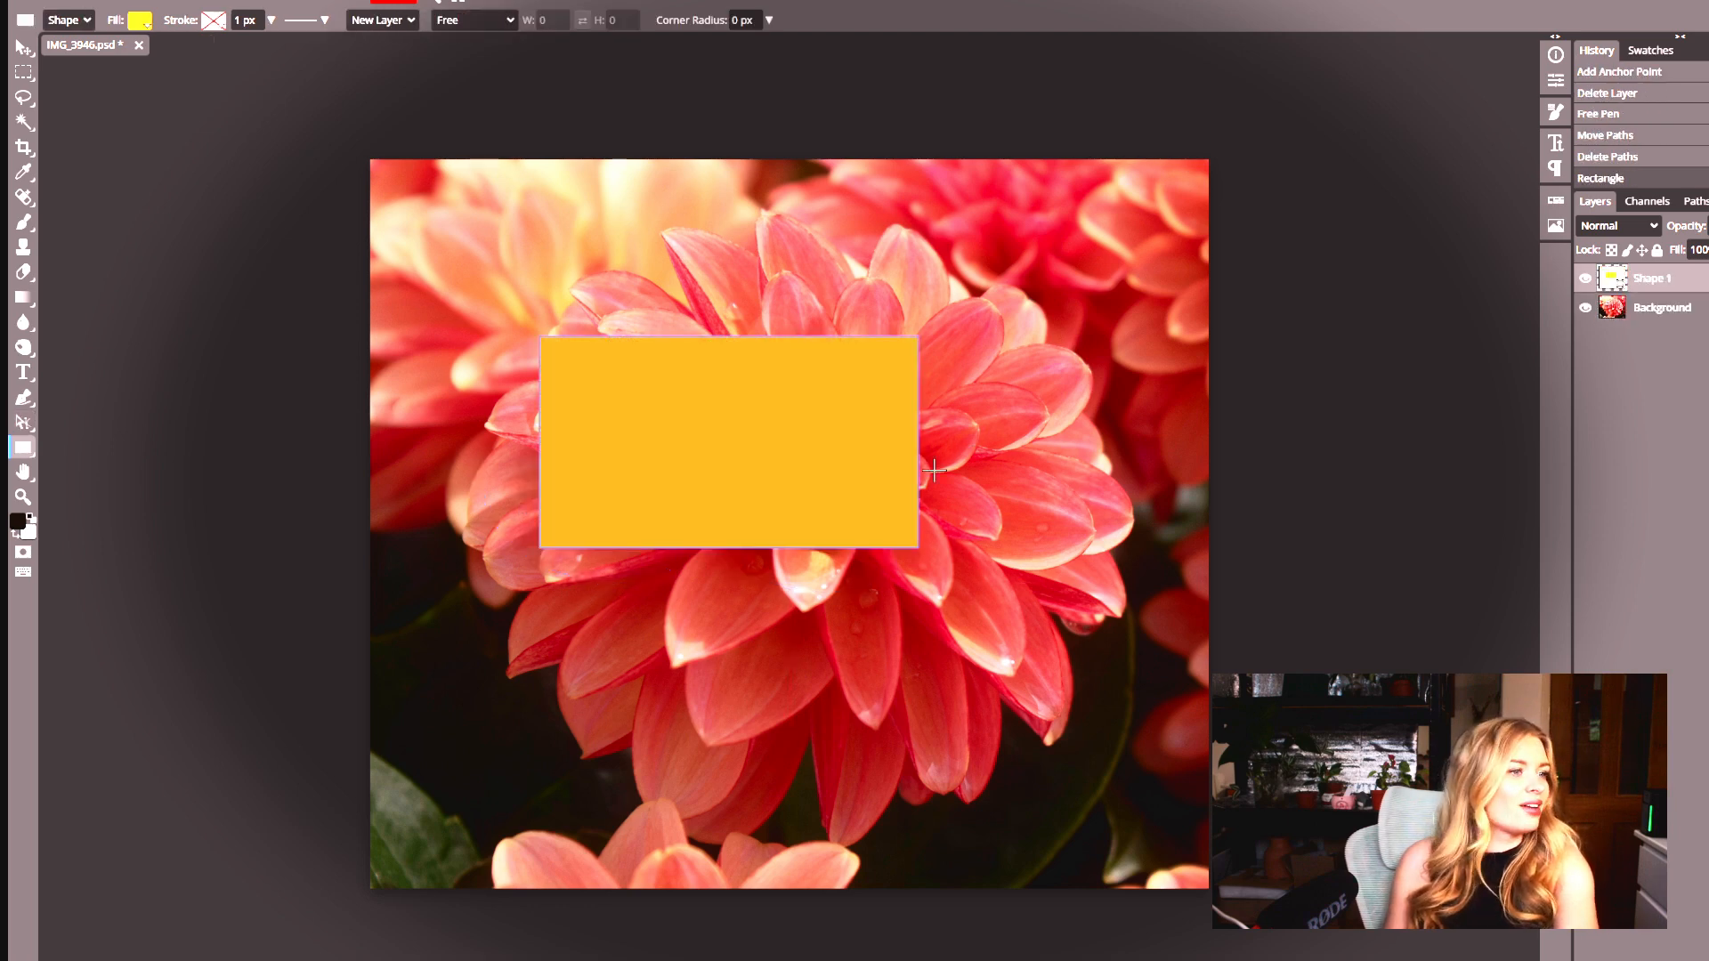
- Try drawing overlapping orange-yellow filled rectangles across the flower with the Rectangle tool
left_click_drag(1035, 310, 737, 712)
mouse_move(482, 294)
left_mouse_down()
mouse_move(1064, 298)
mouse_move(1114, 412)
left_mouse_up()
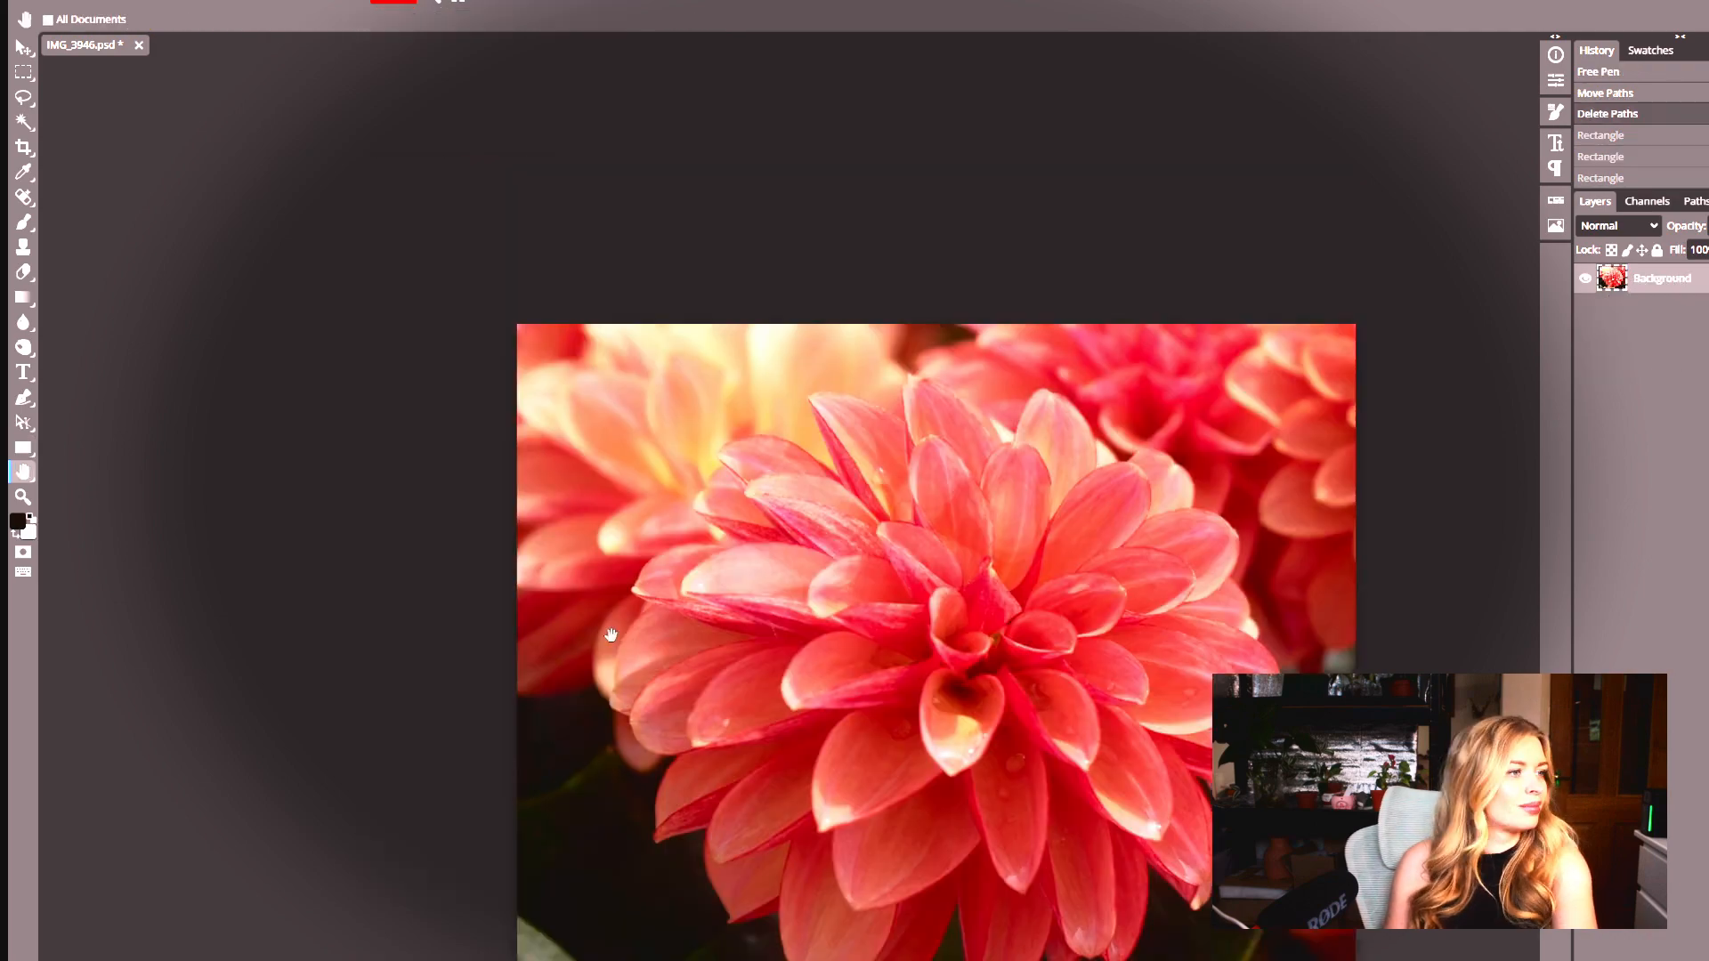
- Pan around the photo with the Hand tool and examine the petals up close with the Zoom tool
left_click_drag(529, 536, 71, 514)
left_click_drag(744, 427, 1111, 417)
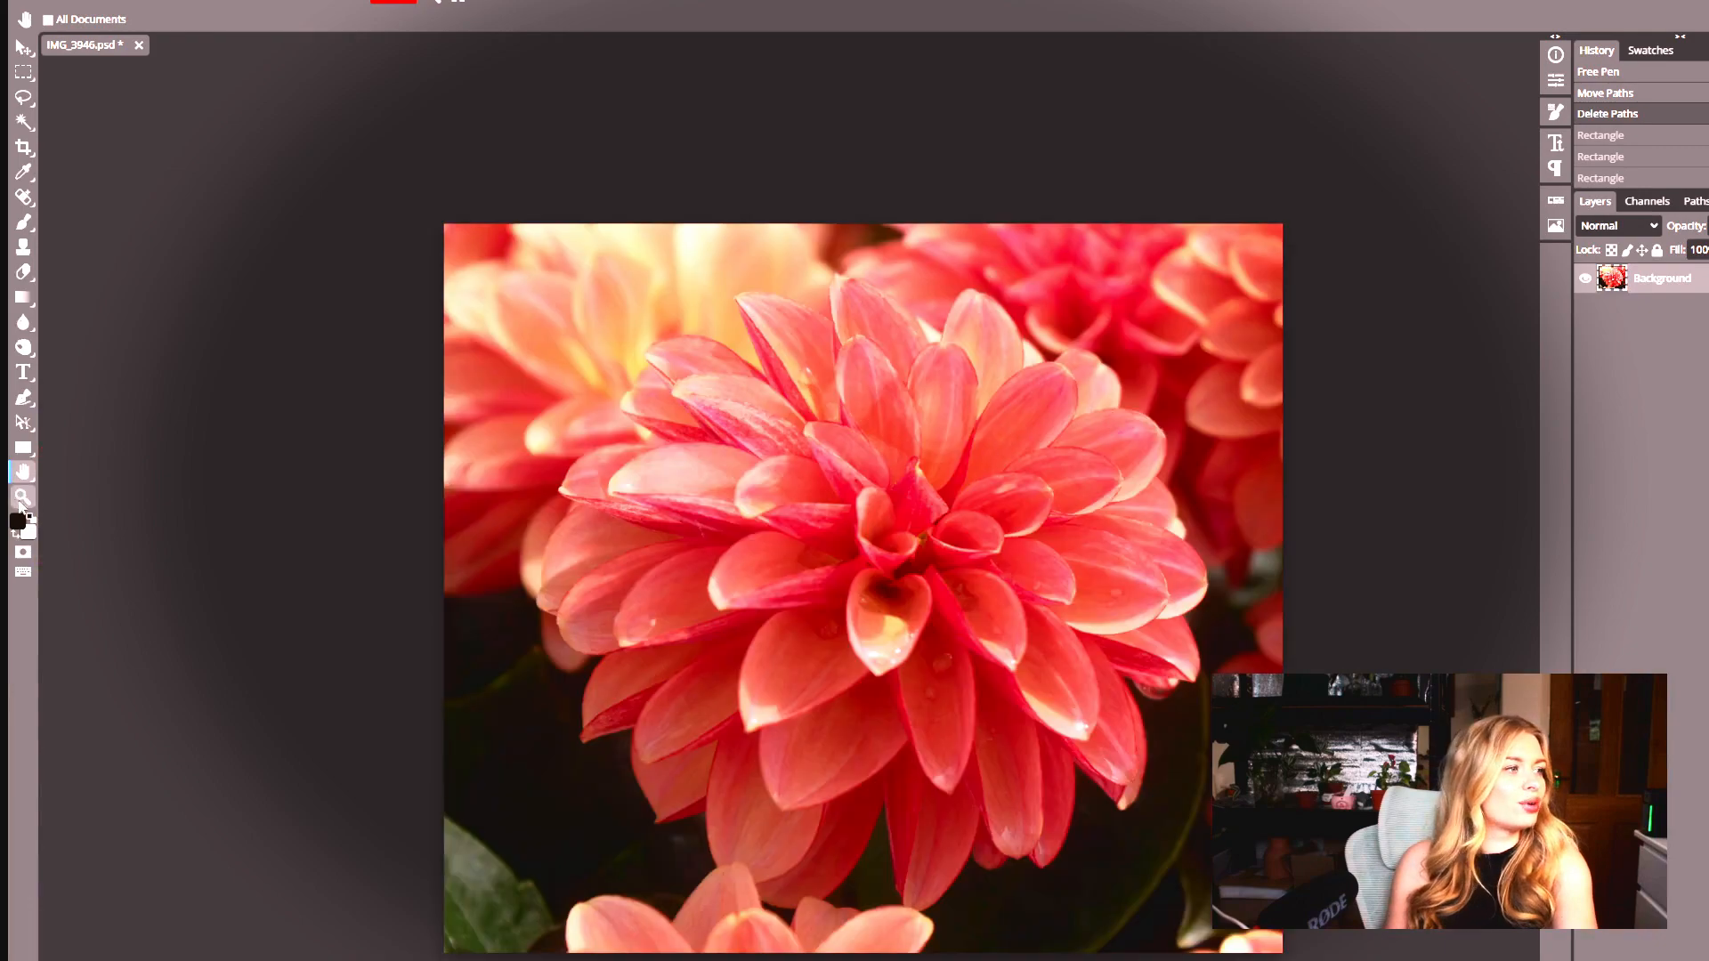
left_click(23, 497)
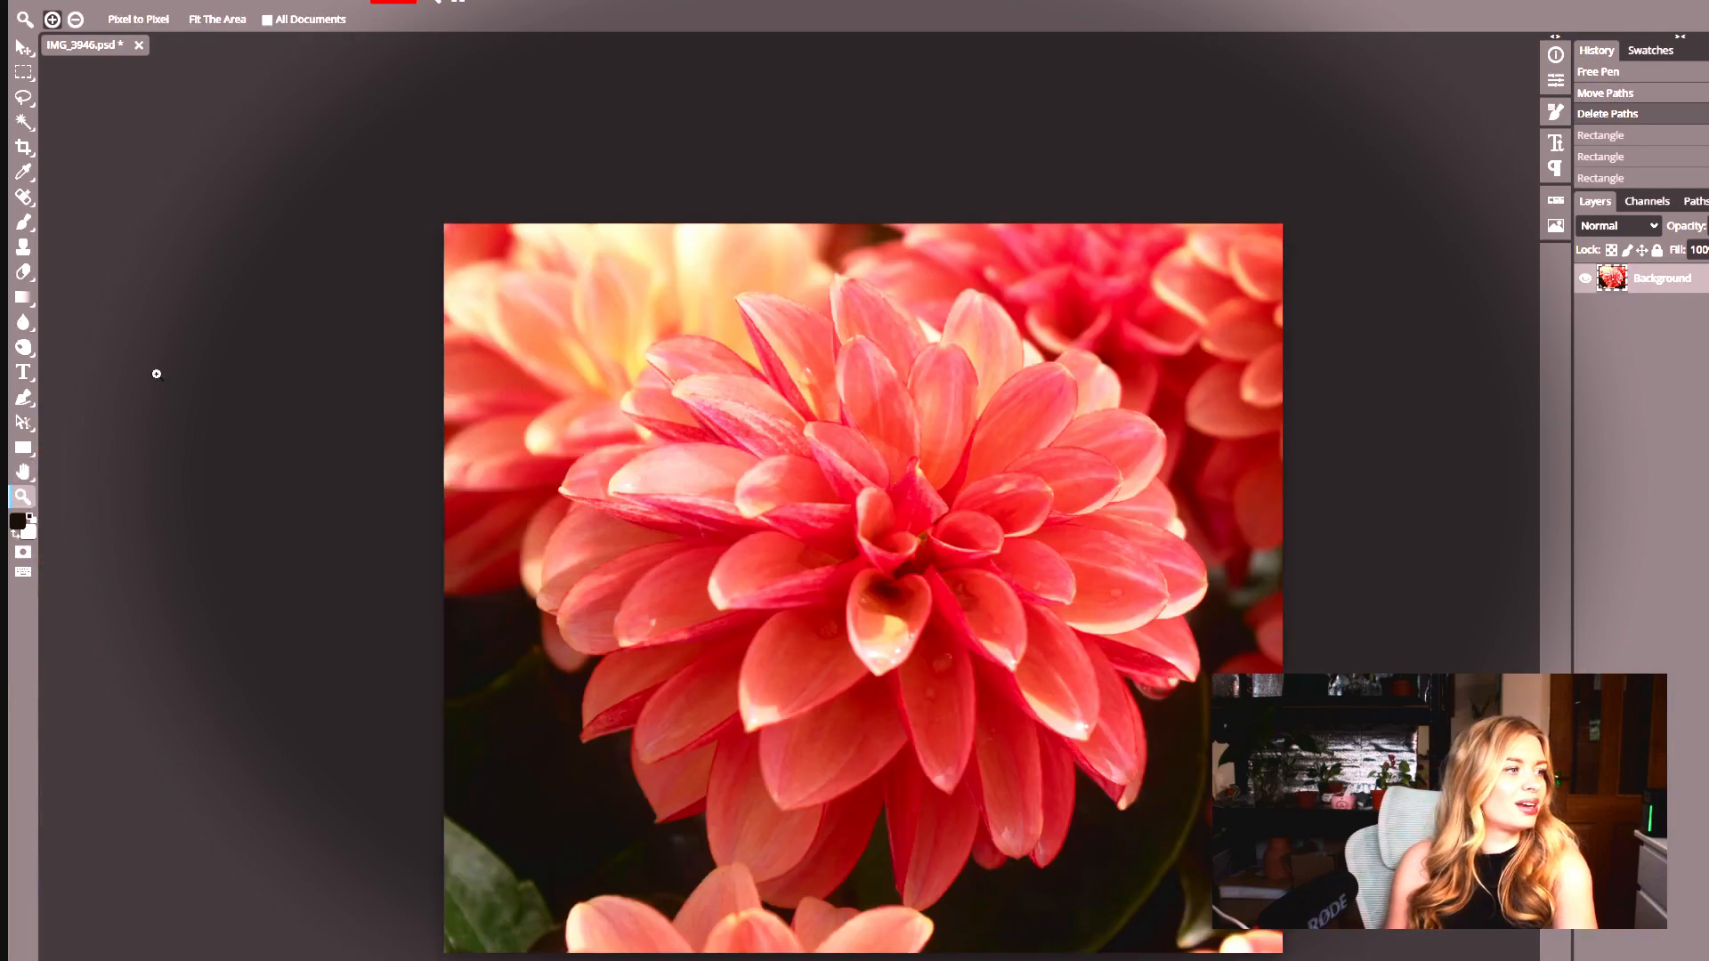
left_click(884, 576)
left_click(884, 577)
left_click(24, 472)
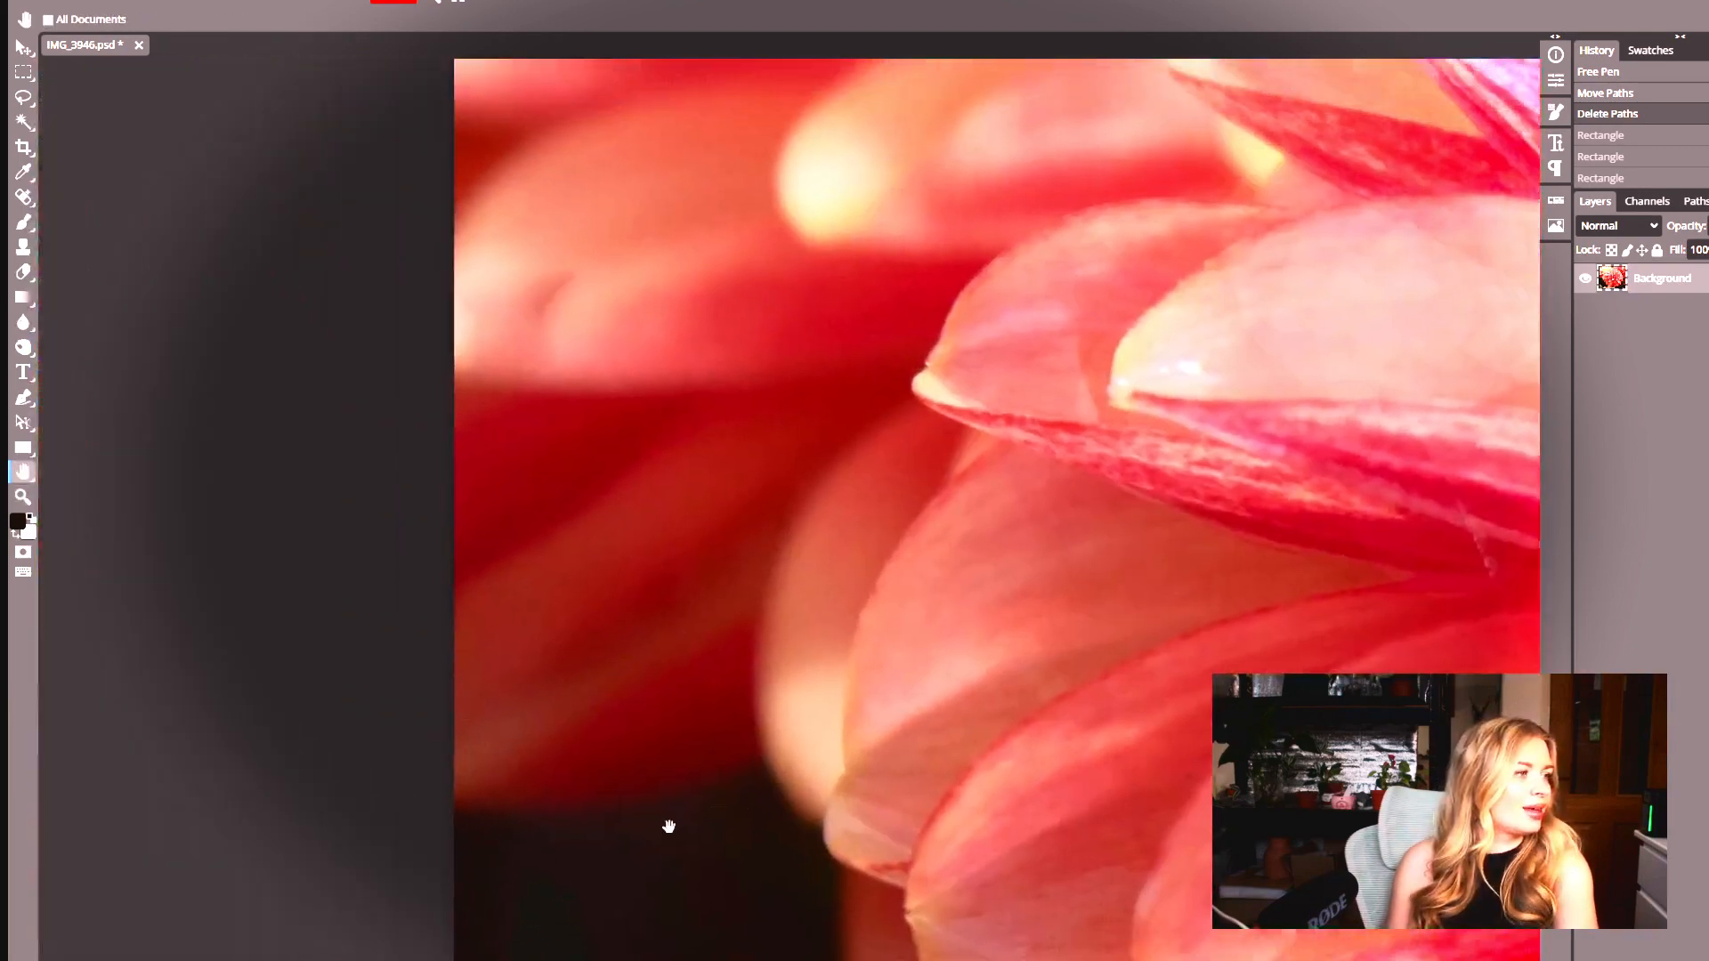
left_click_drag(668, 824, 229, 539)
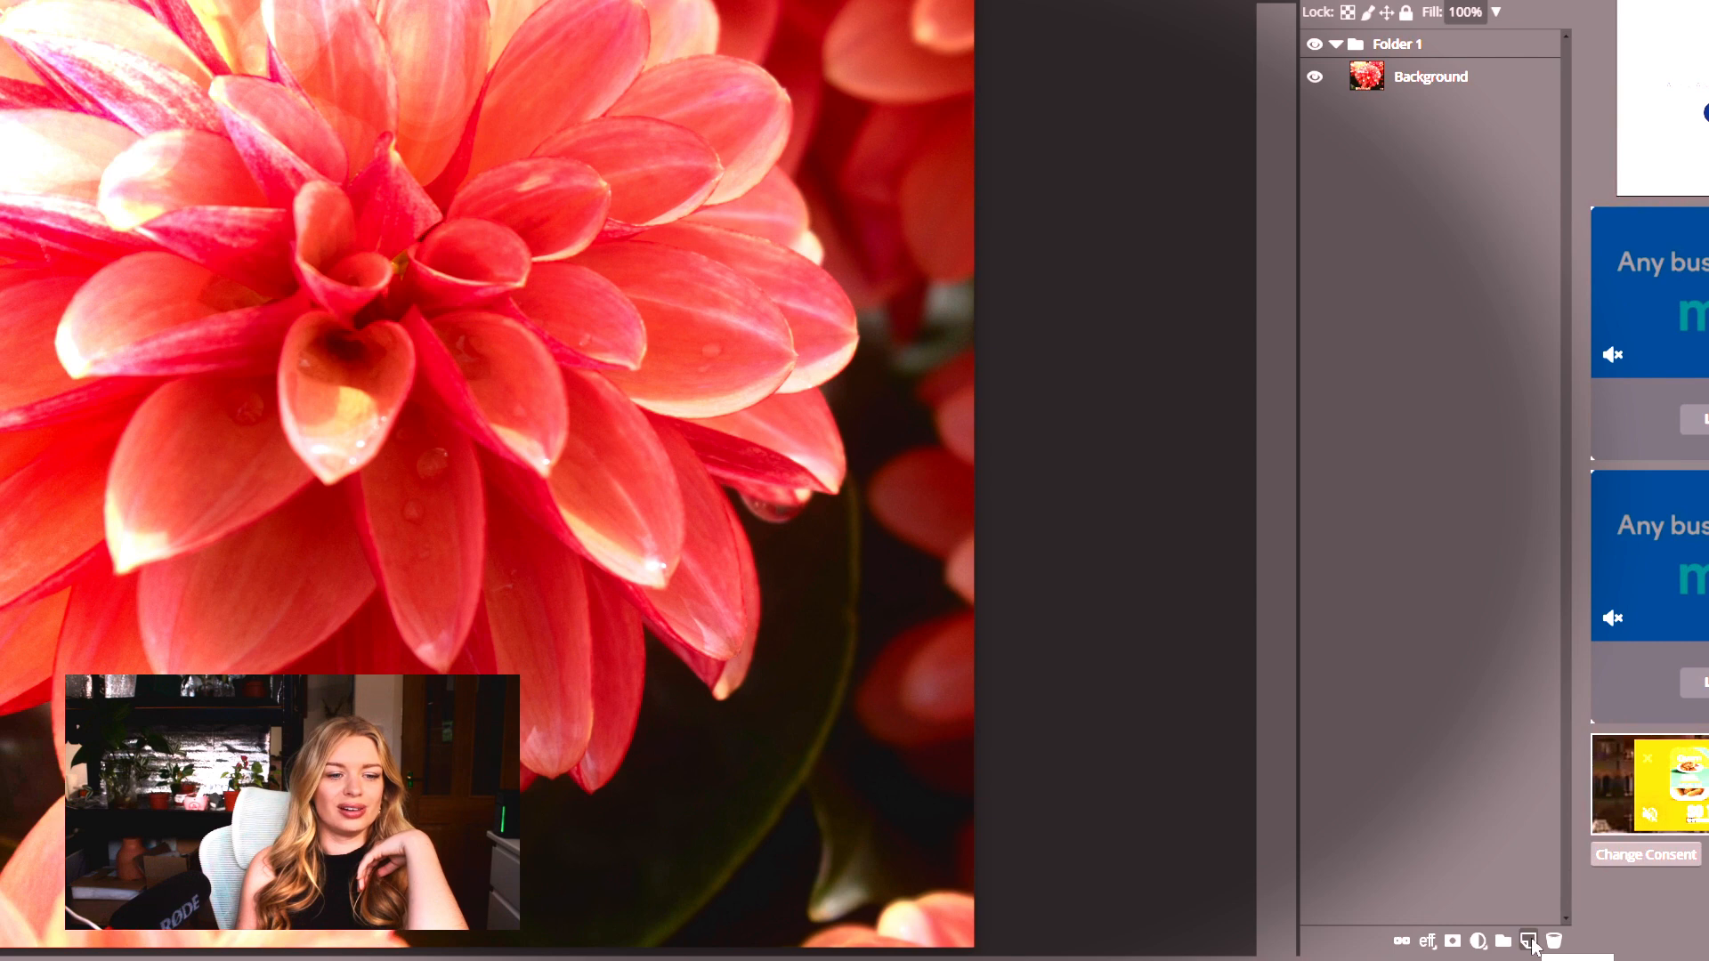
left_click(1478, 941)
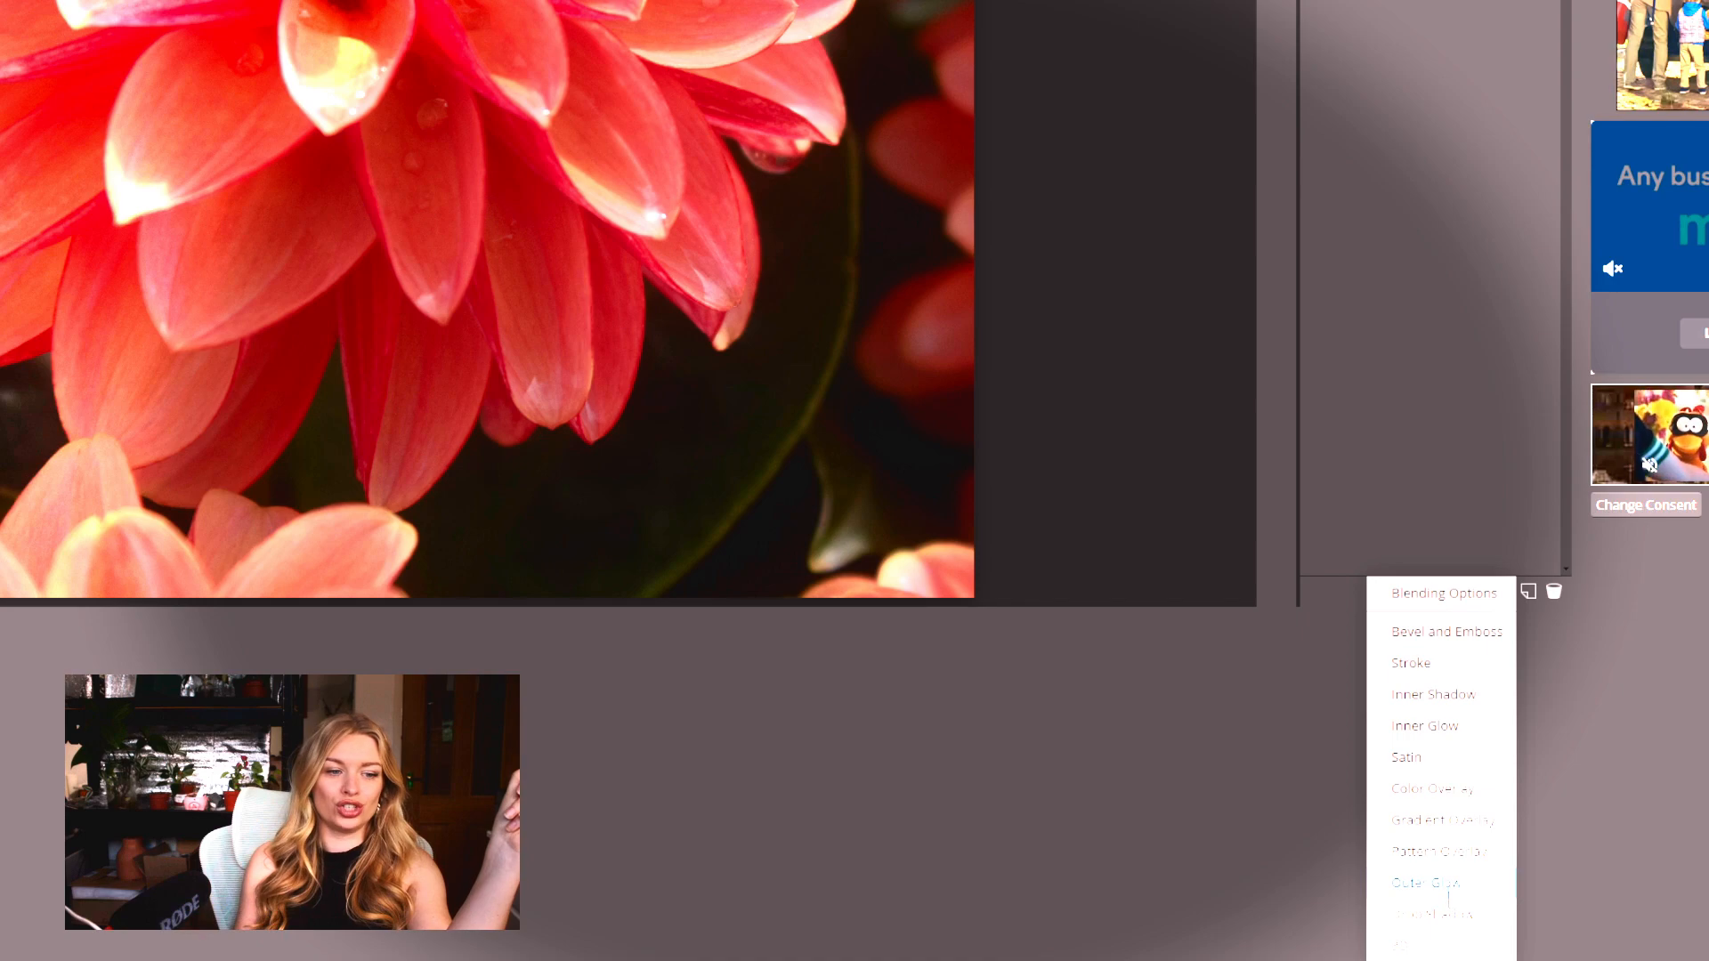
left_click(1293, 610)
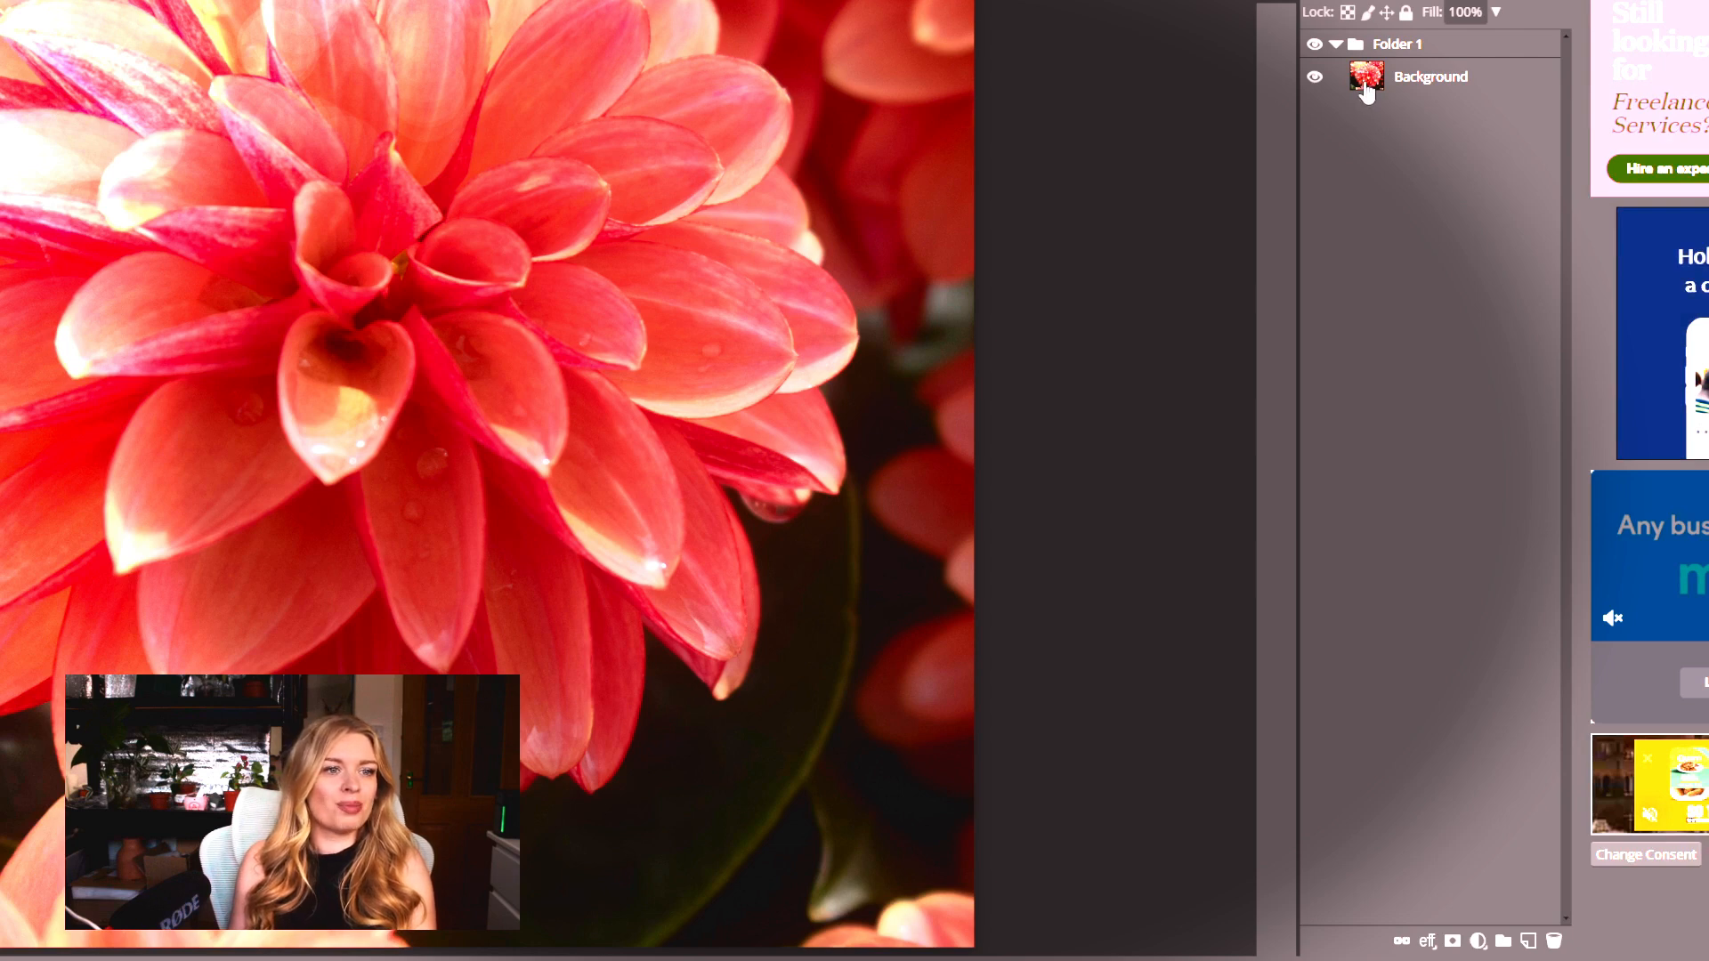
- Duplicate the Background layer, then hide the copy and show it again
left_click_drag(1367, 92, 1527, 945)
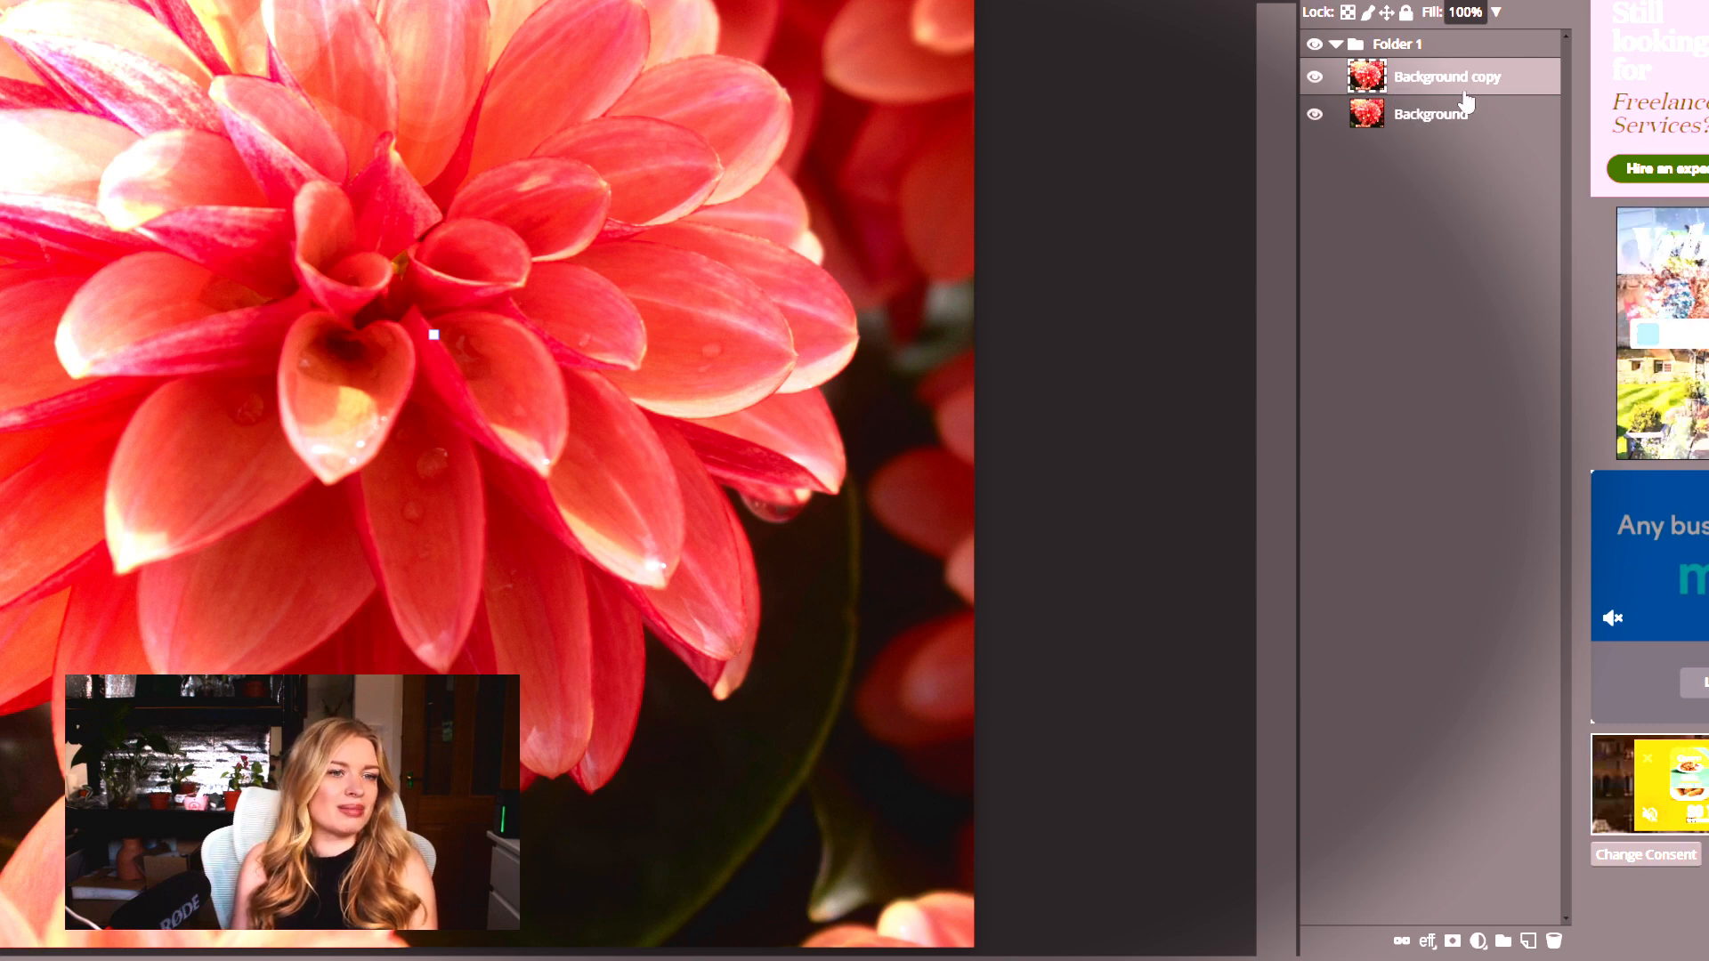
left_click(1315, 76)
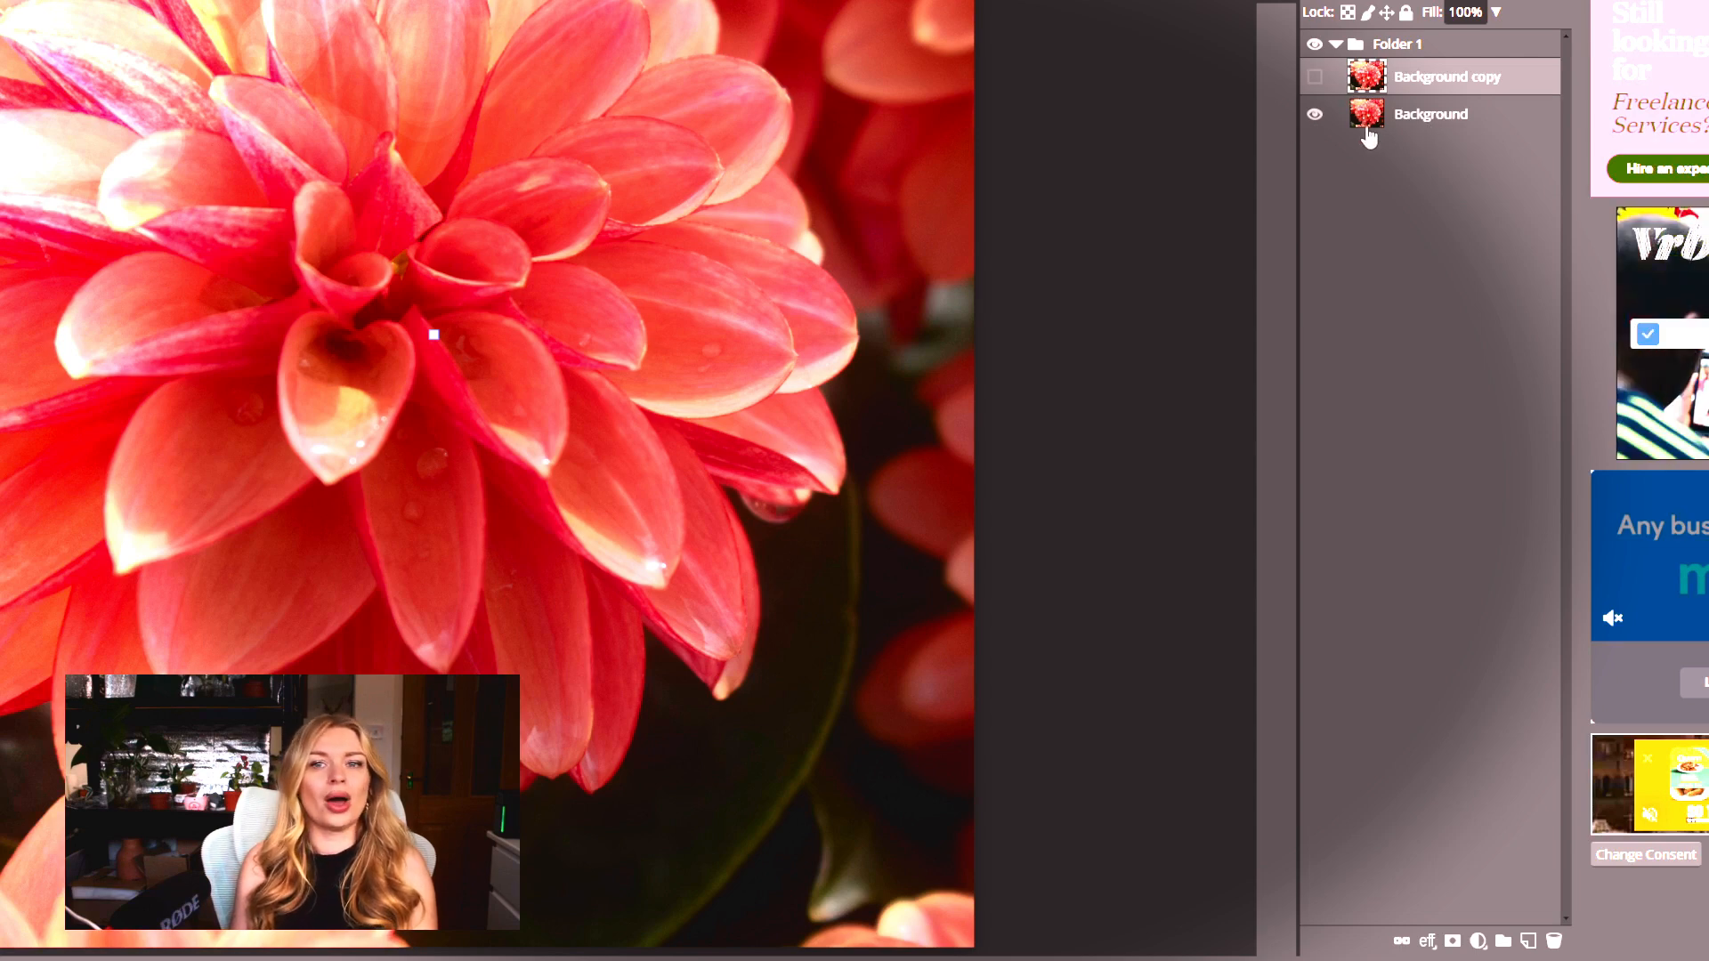
left_click(1315, 76)
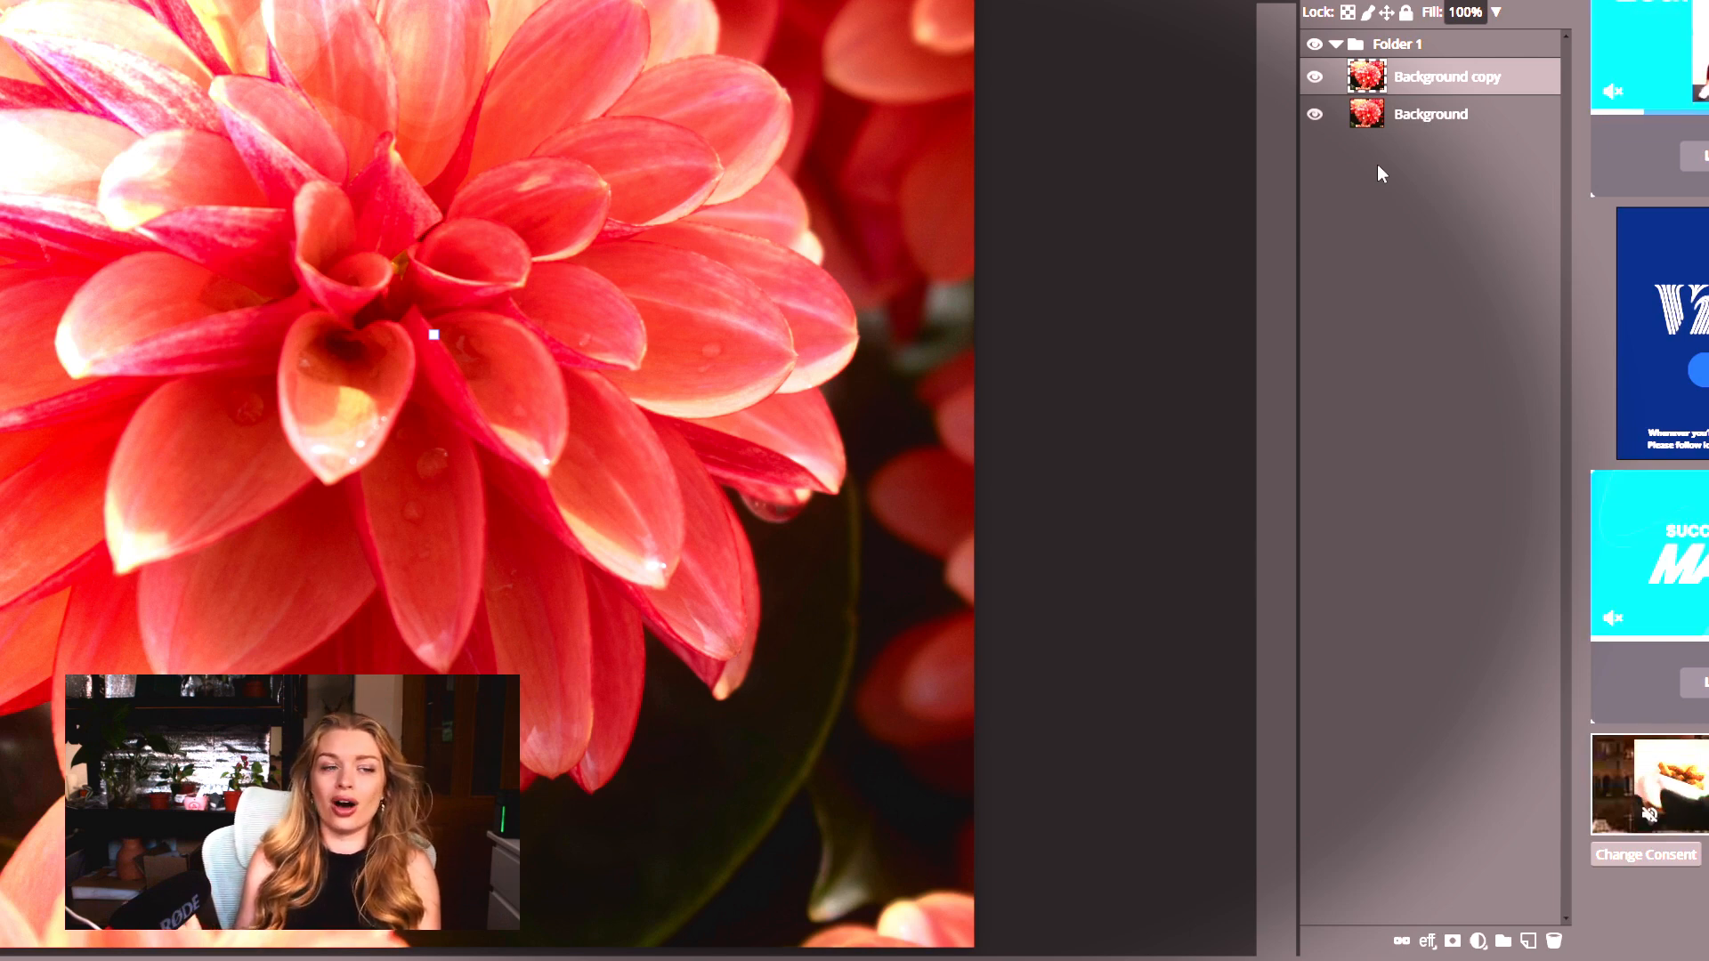
- Add a Brightness/Contrast adjustment layer above the Background copy and brighten the flower
left_click(1479, 943)
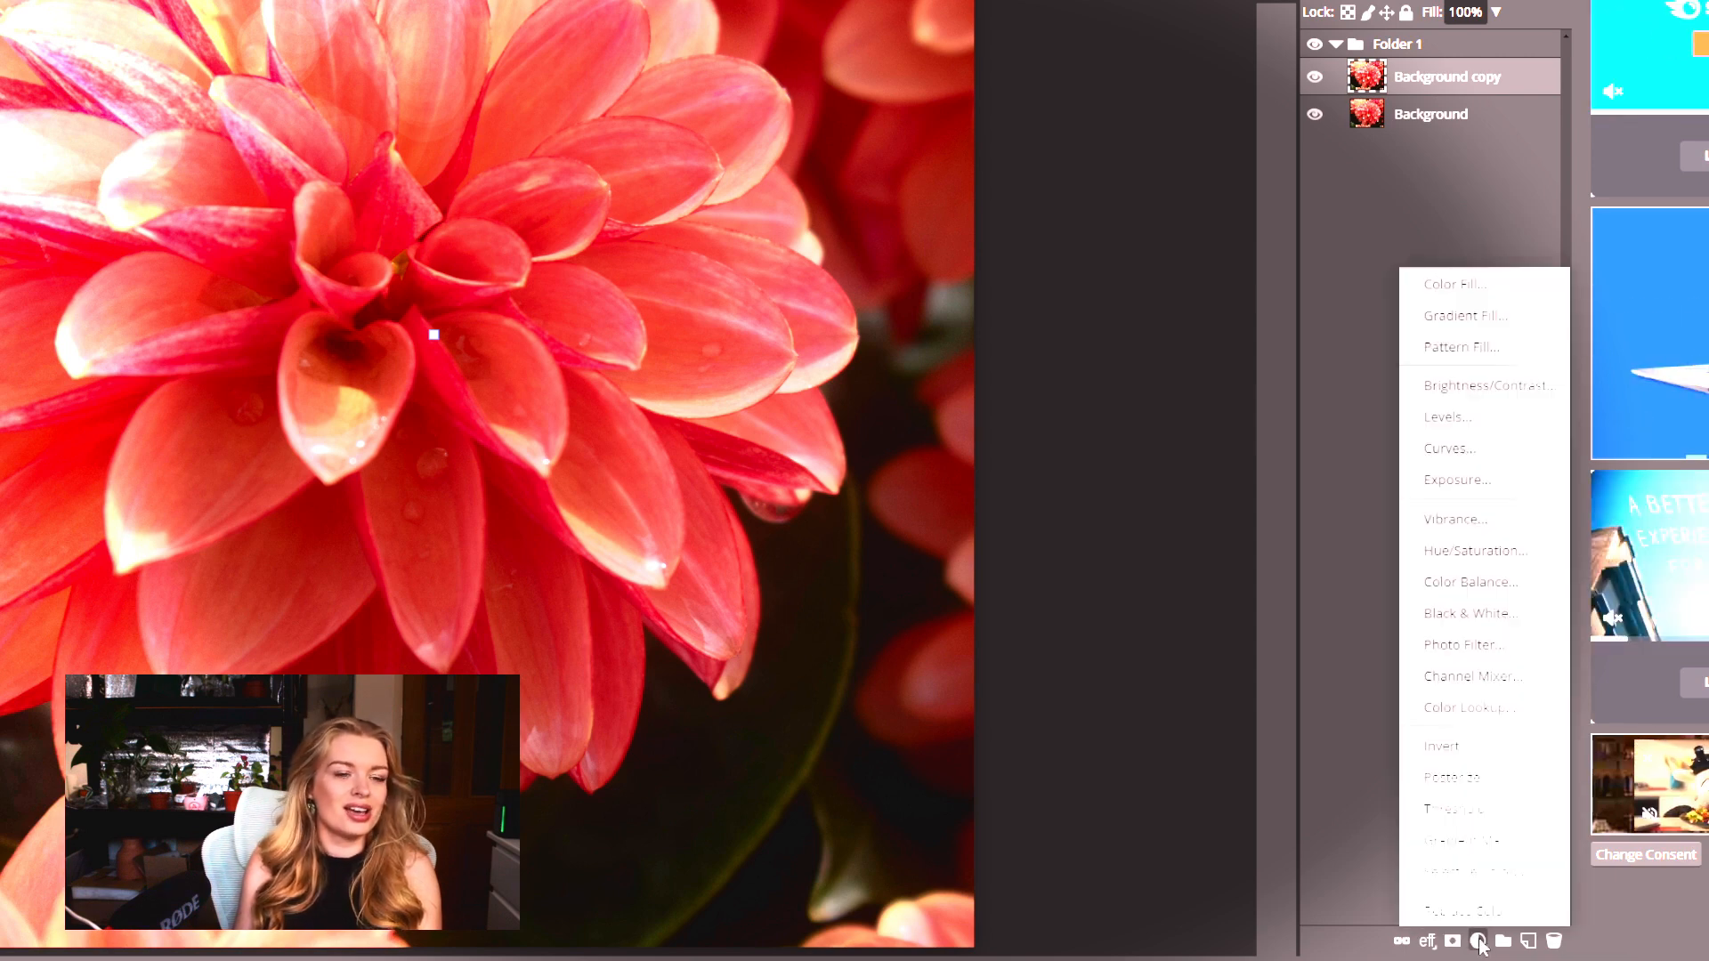
left_click(1473, 387)
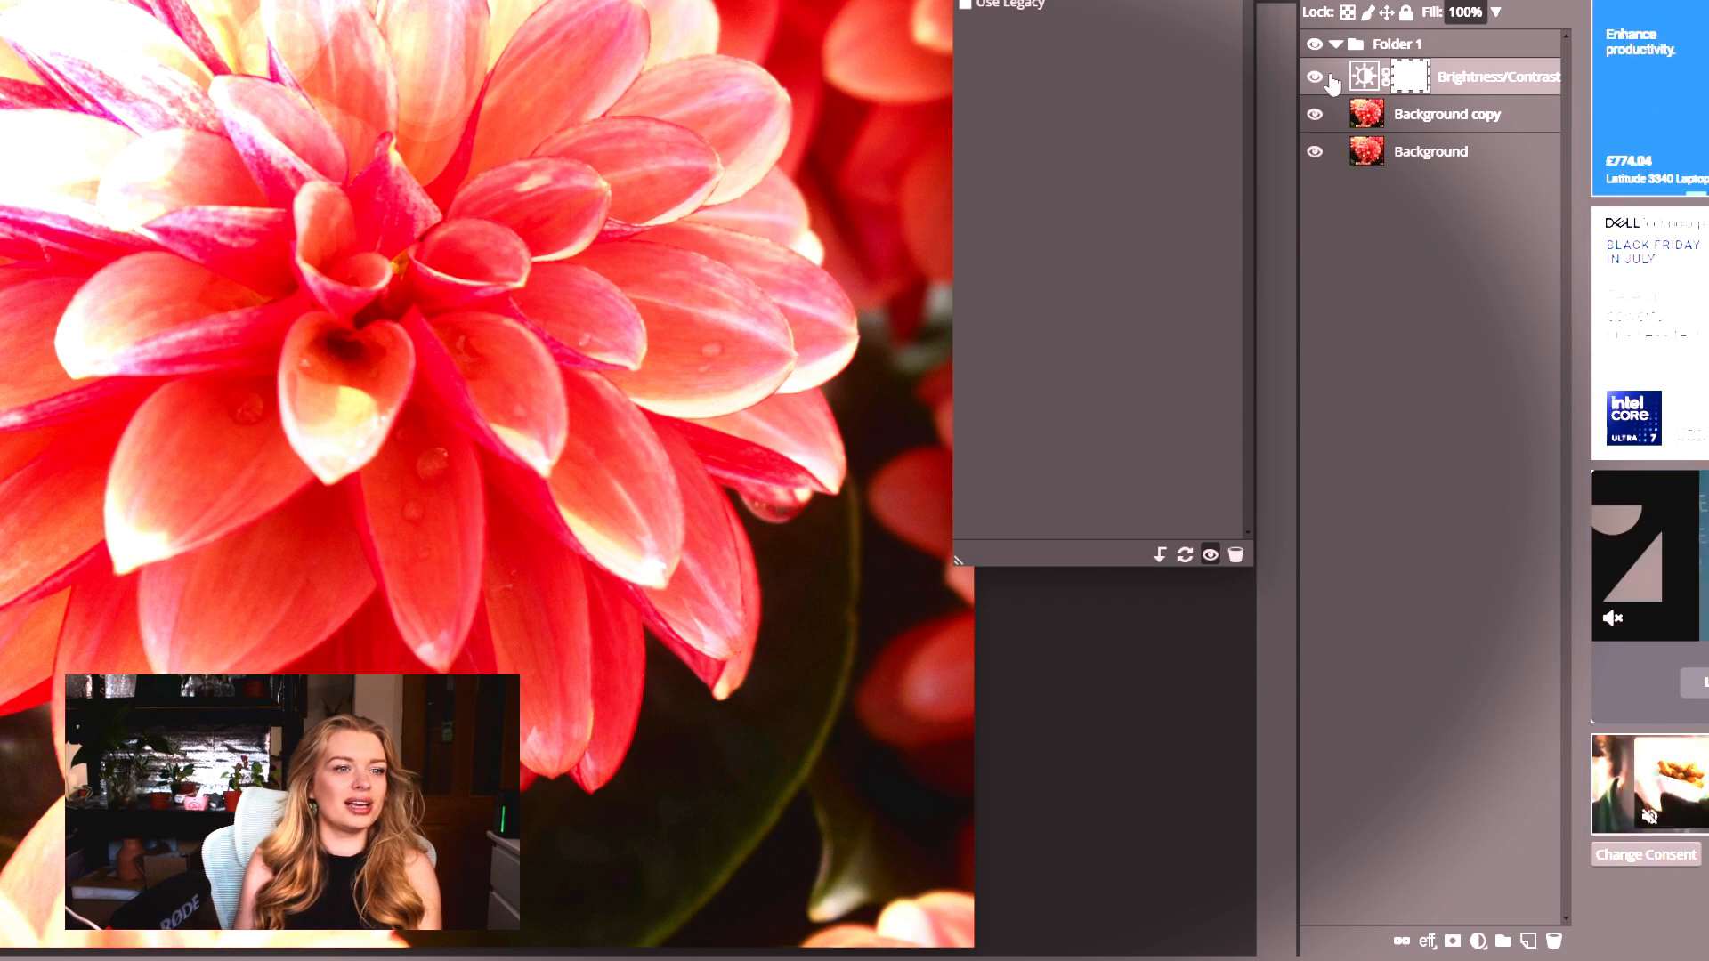
- Duplicate the Brightness/Contrast layer, hide the duplicate to compare the effect, and delete it
right_click(1378, 101)
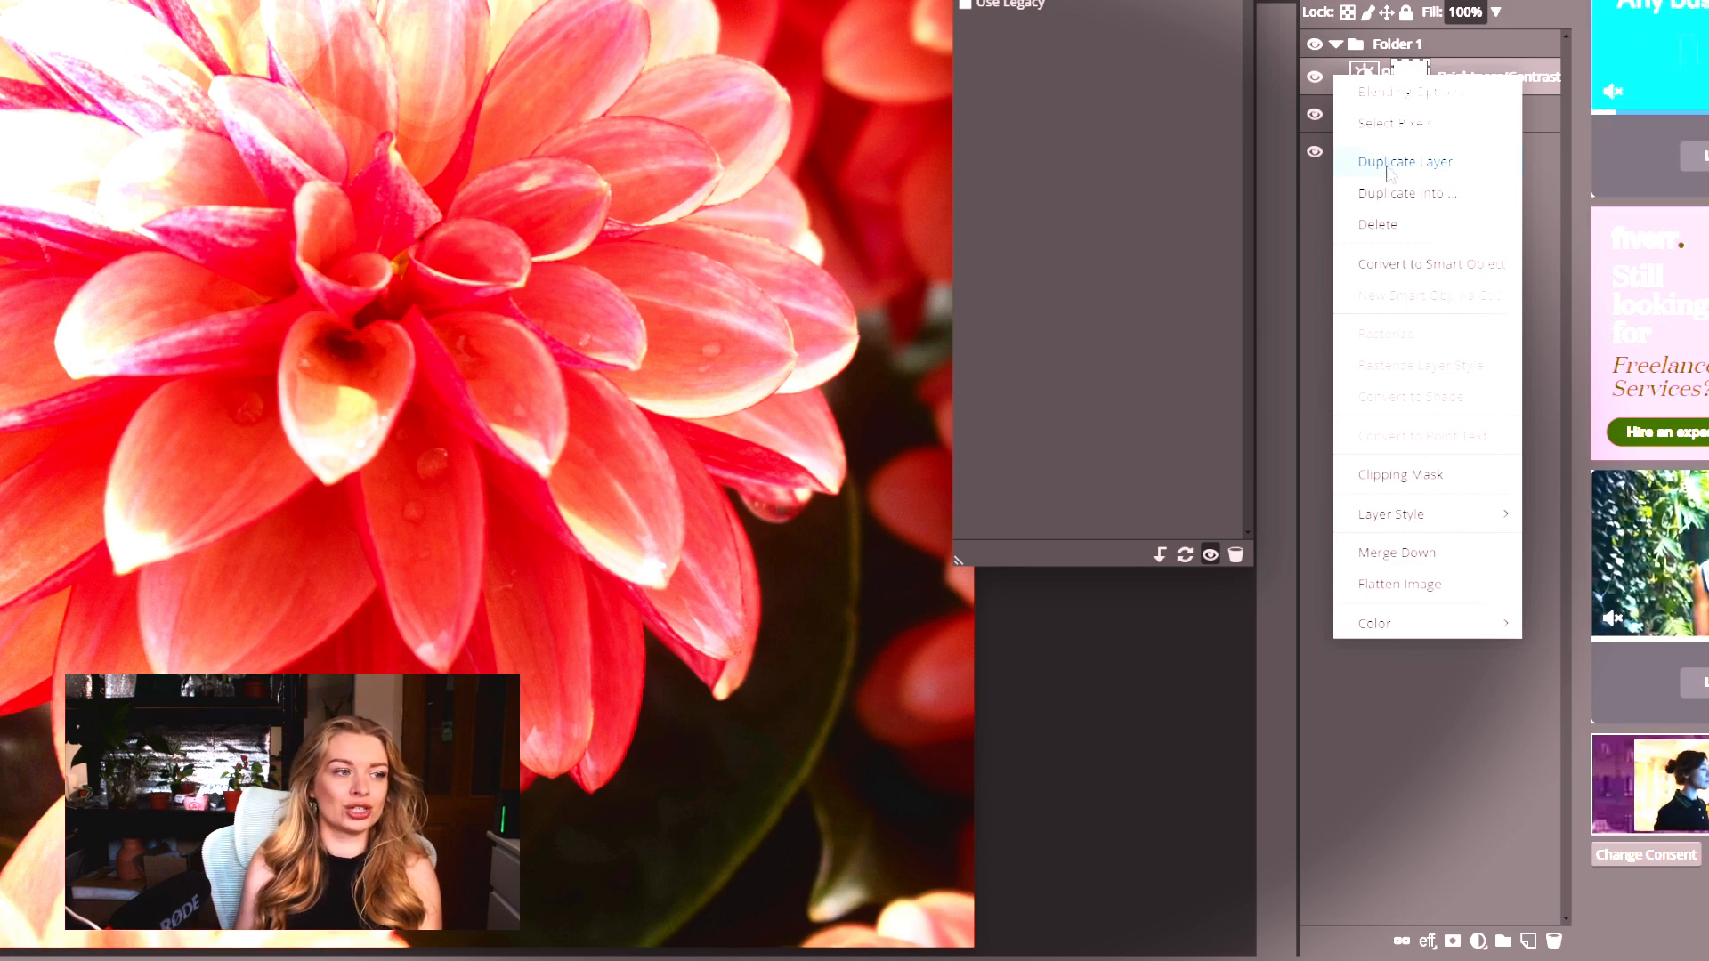
left_click(1388, 169)
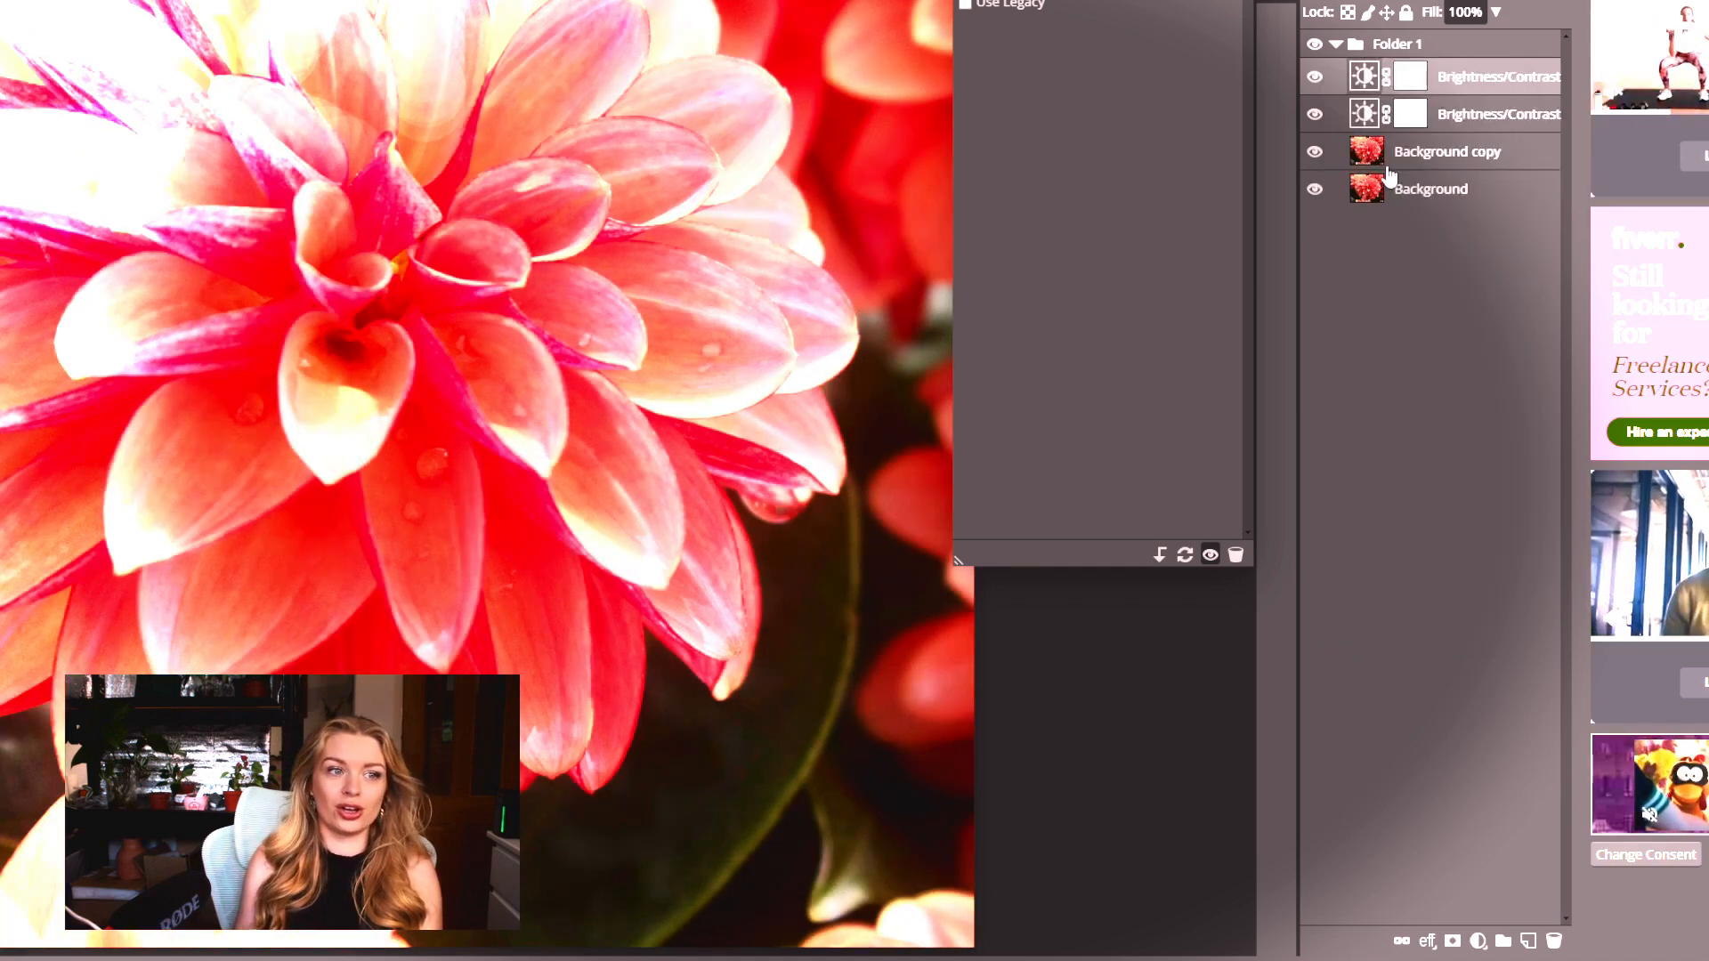
left_click(1316, 78)
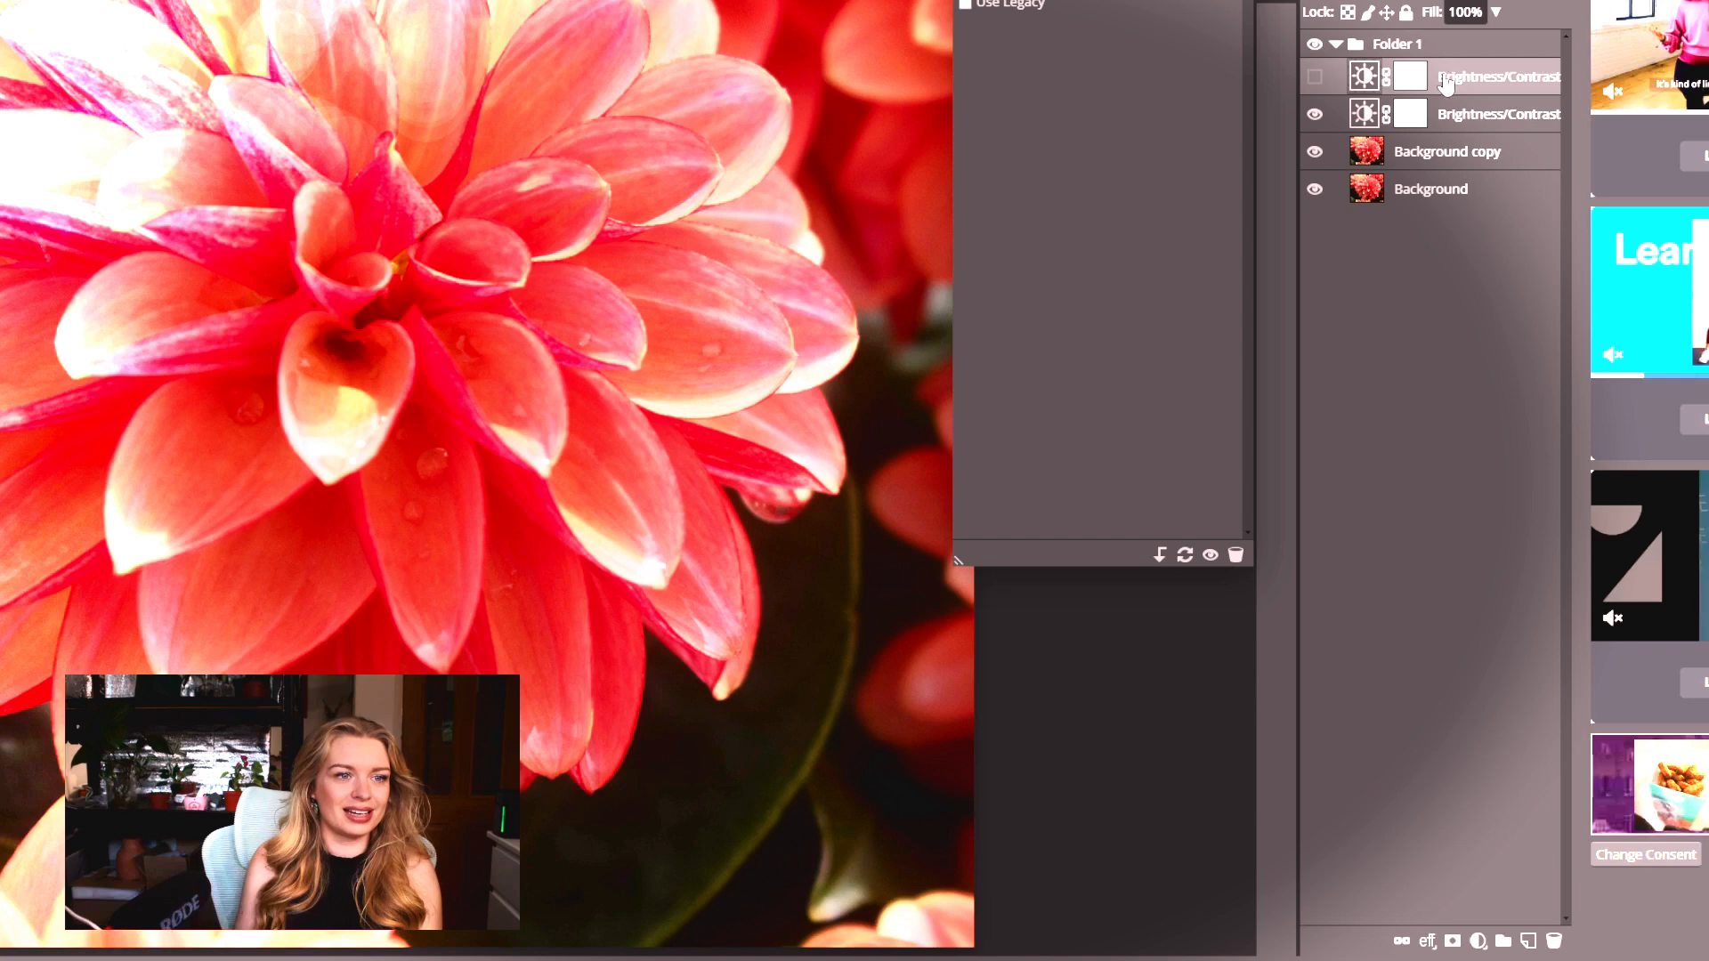
left_click(1556, 941)
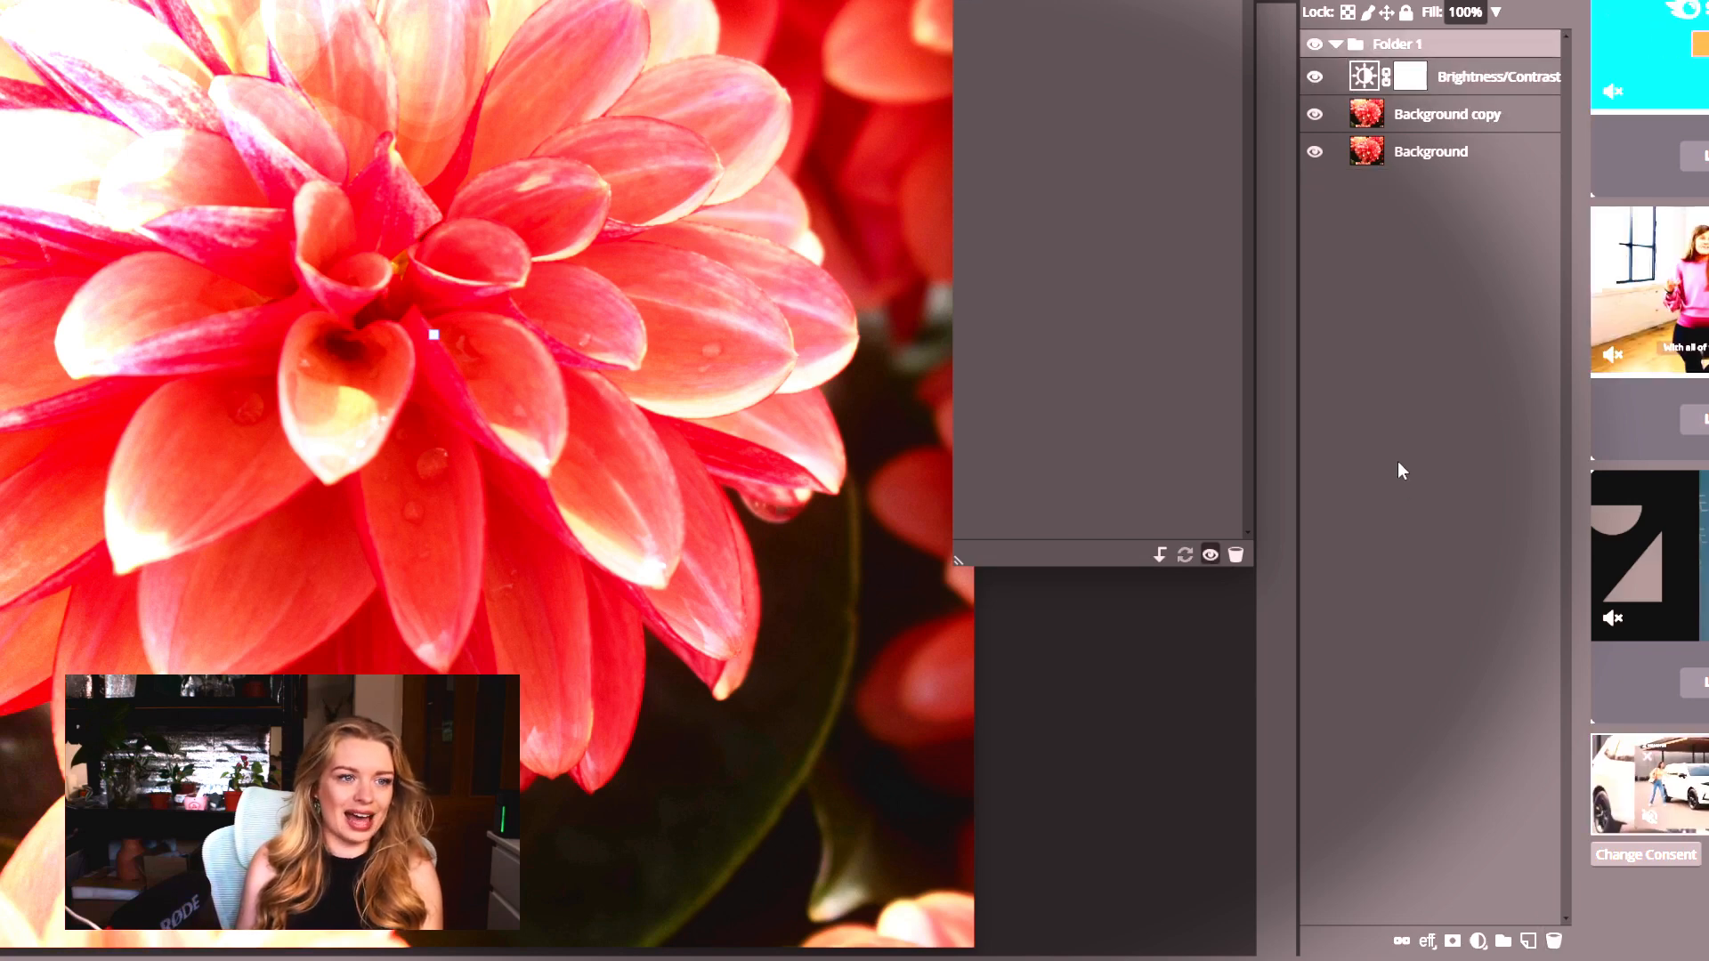
- Merge the Brightness/Contrast adjustment layer down into the Background copy
right_click(1367, 80)
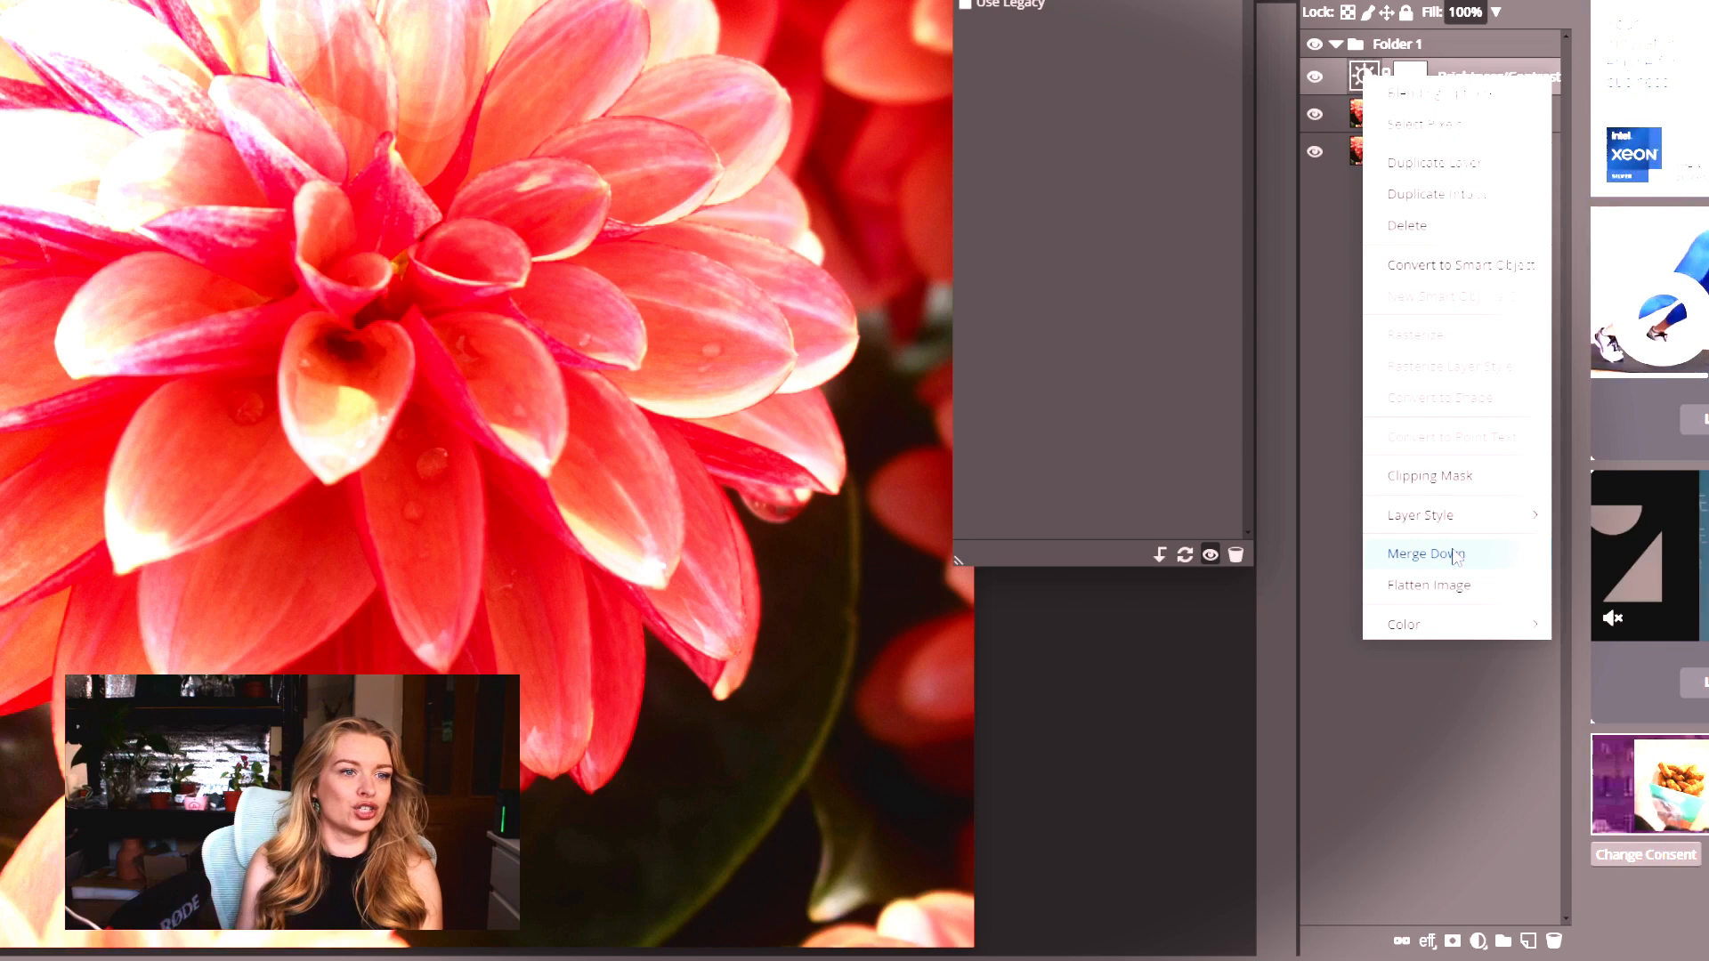
left_click(1456, 556)
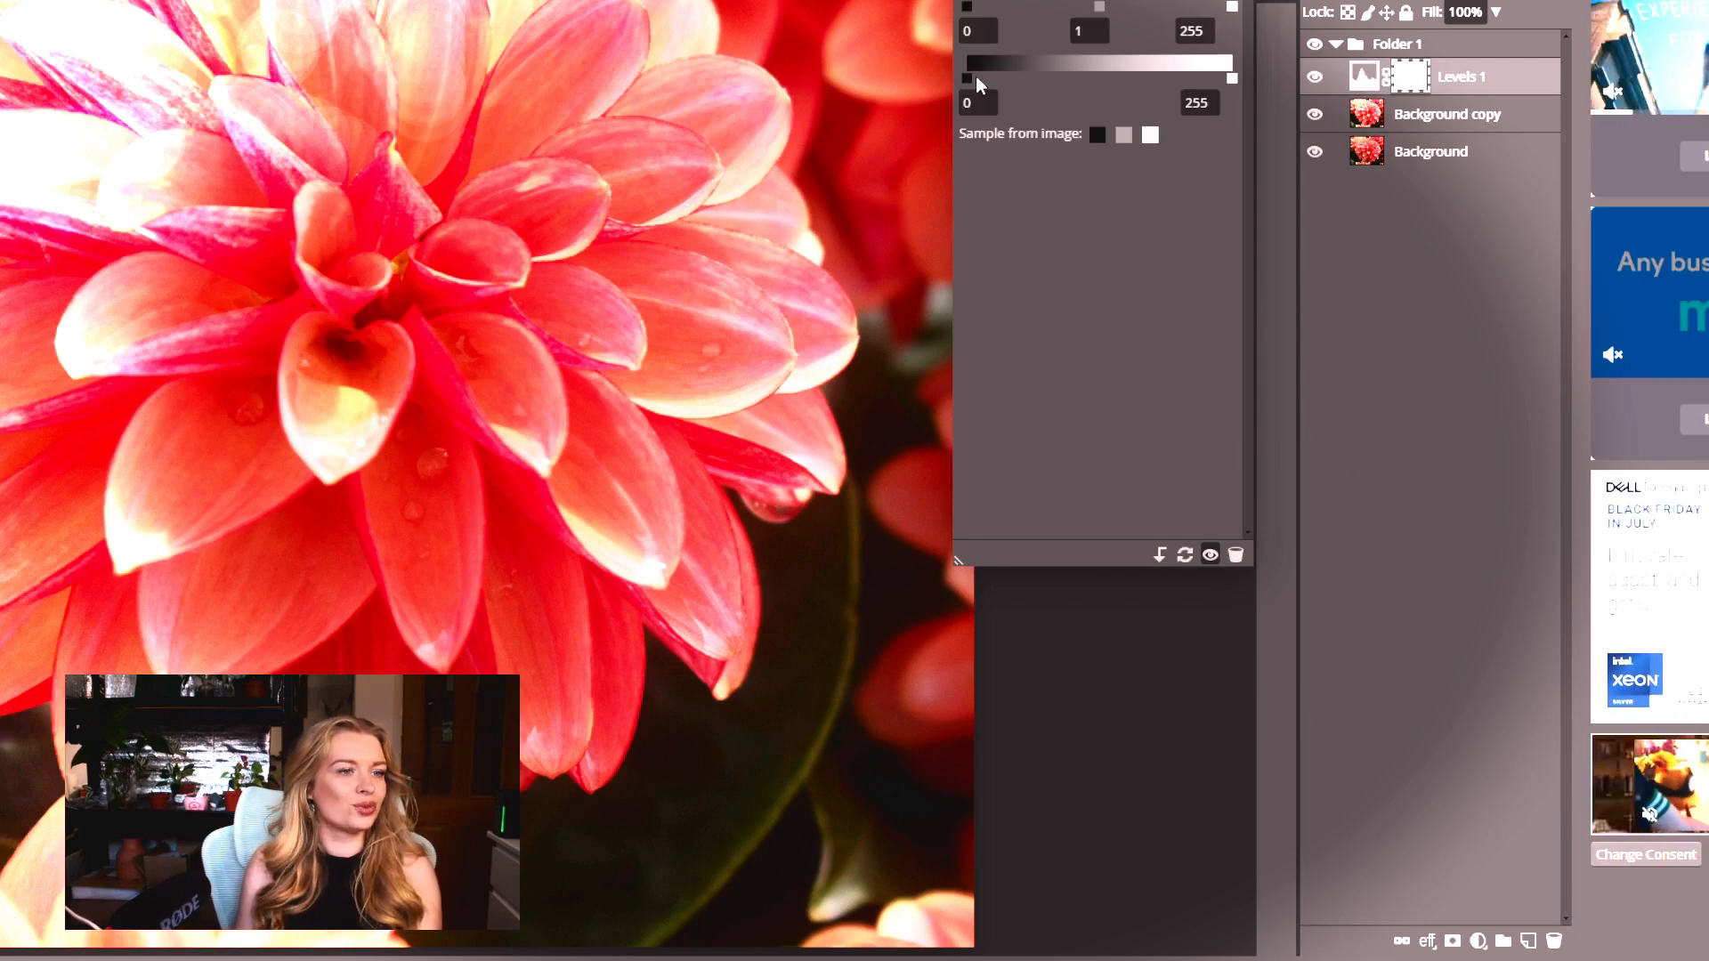
- Raise the Levels layer's output black level through 62, 65 and 85, and on toward white
mouse_move(967, 79)
left_mouse_down()
mouse_move(1004, 85)
mouse_move(984, 87)
left_mouse_up()
left_click(1031, 79)
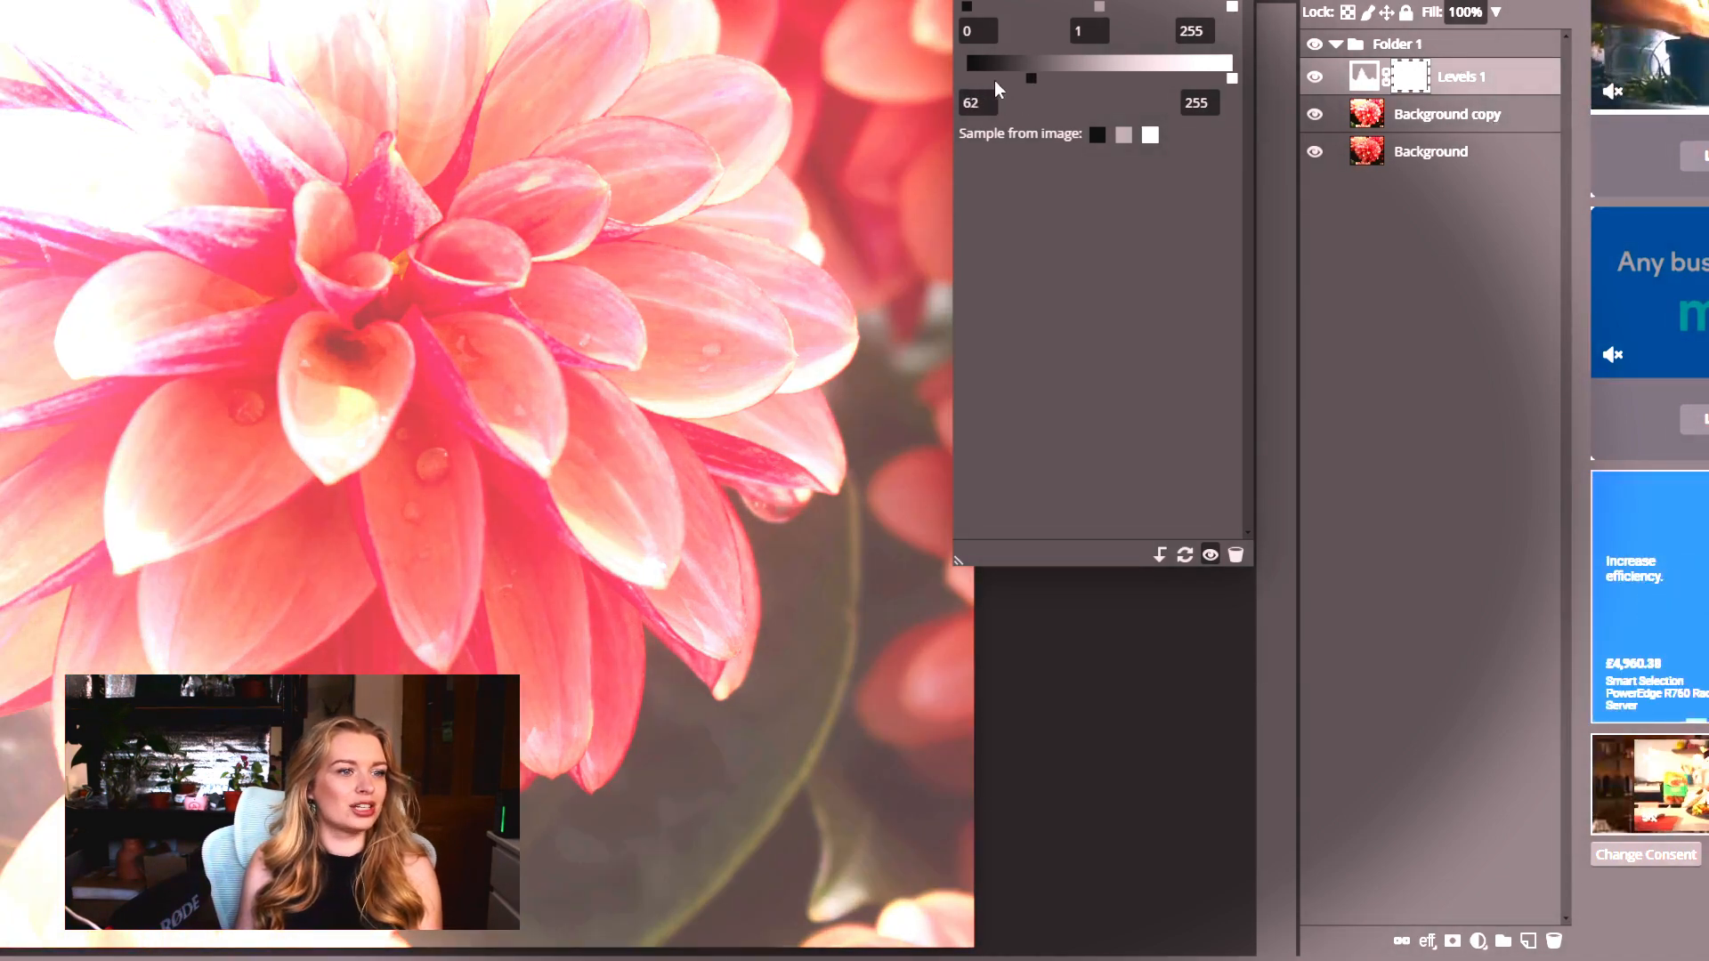
mouse_move(1029, 82)
left_mouse_down()
mouse_move(1048, 85)
mouse_move(1034, 87)
left_mouse_up()
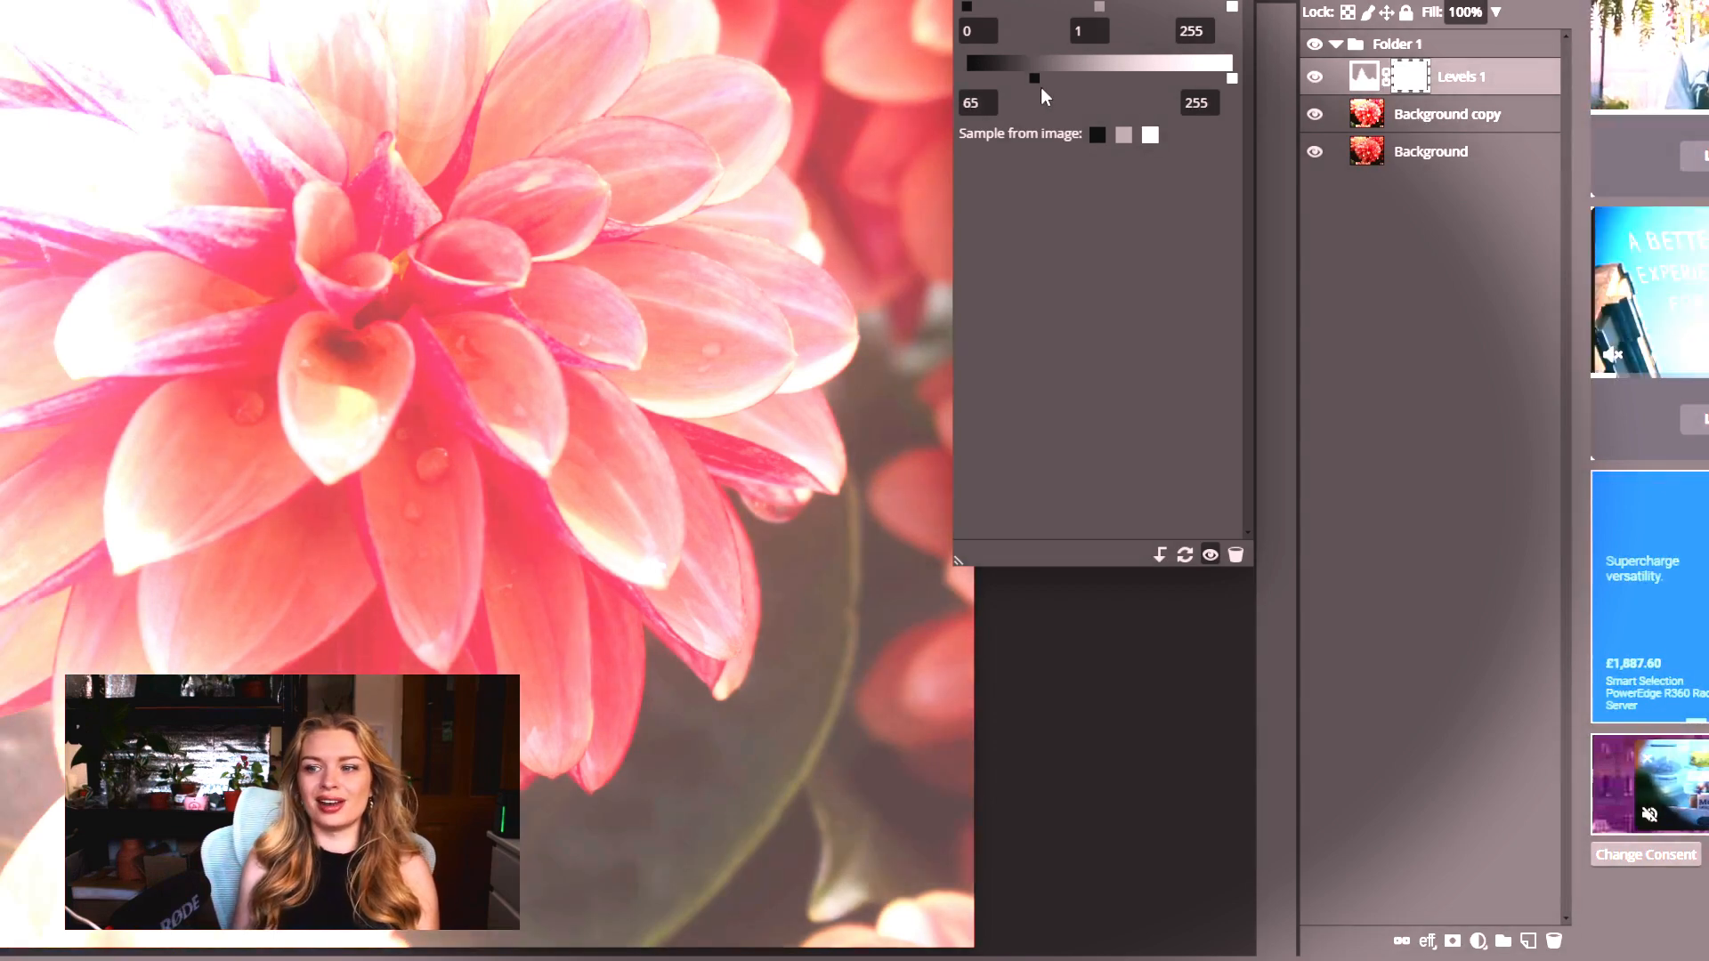
left_click_drag(1039, 87, 1055, 84)
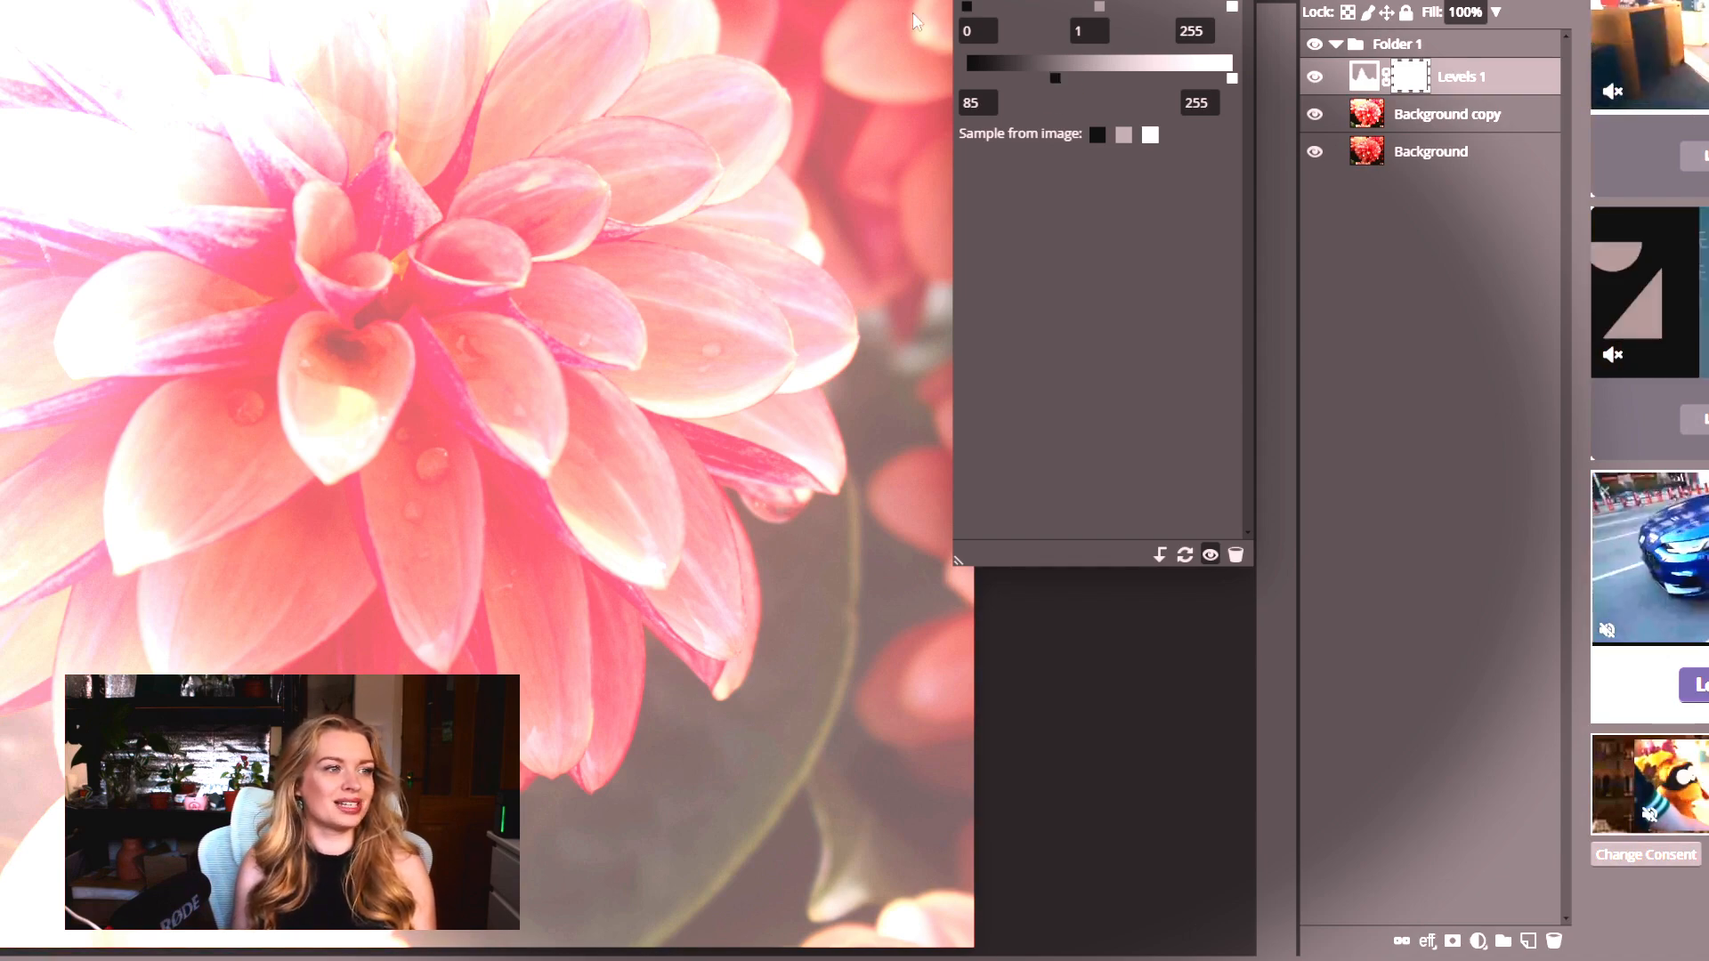
left_click_drag(1053, 80, 1230, 94)
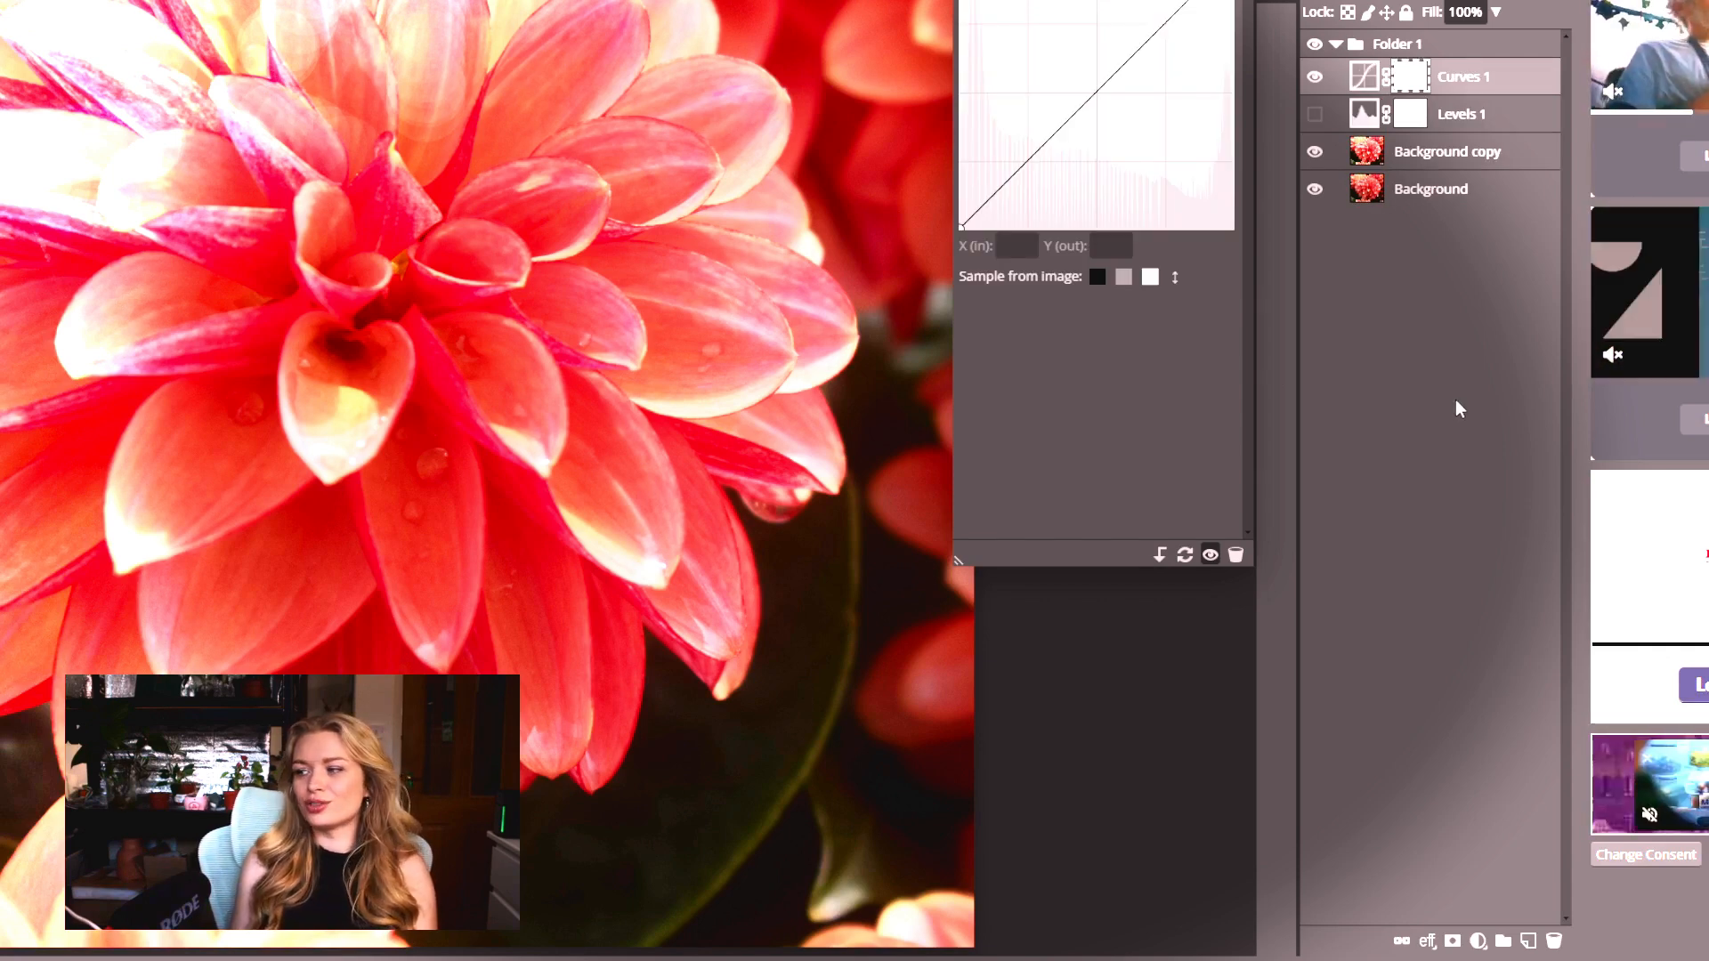
- Add points along the Curves line, lift the black point to output 27, and adjust a shadow point around input 26, output 43
left_click(1096, 97)
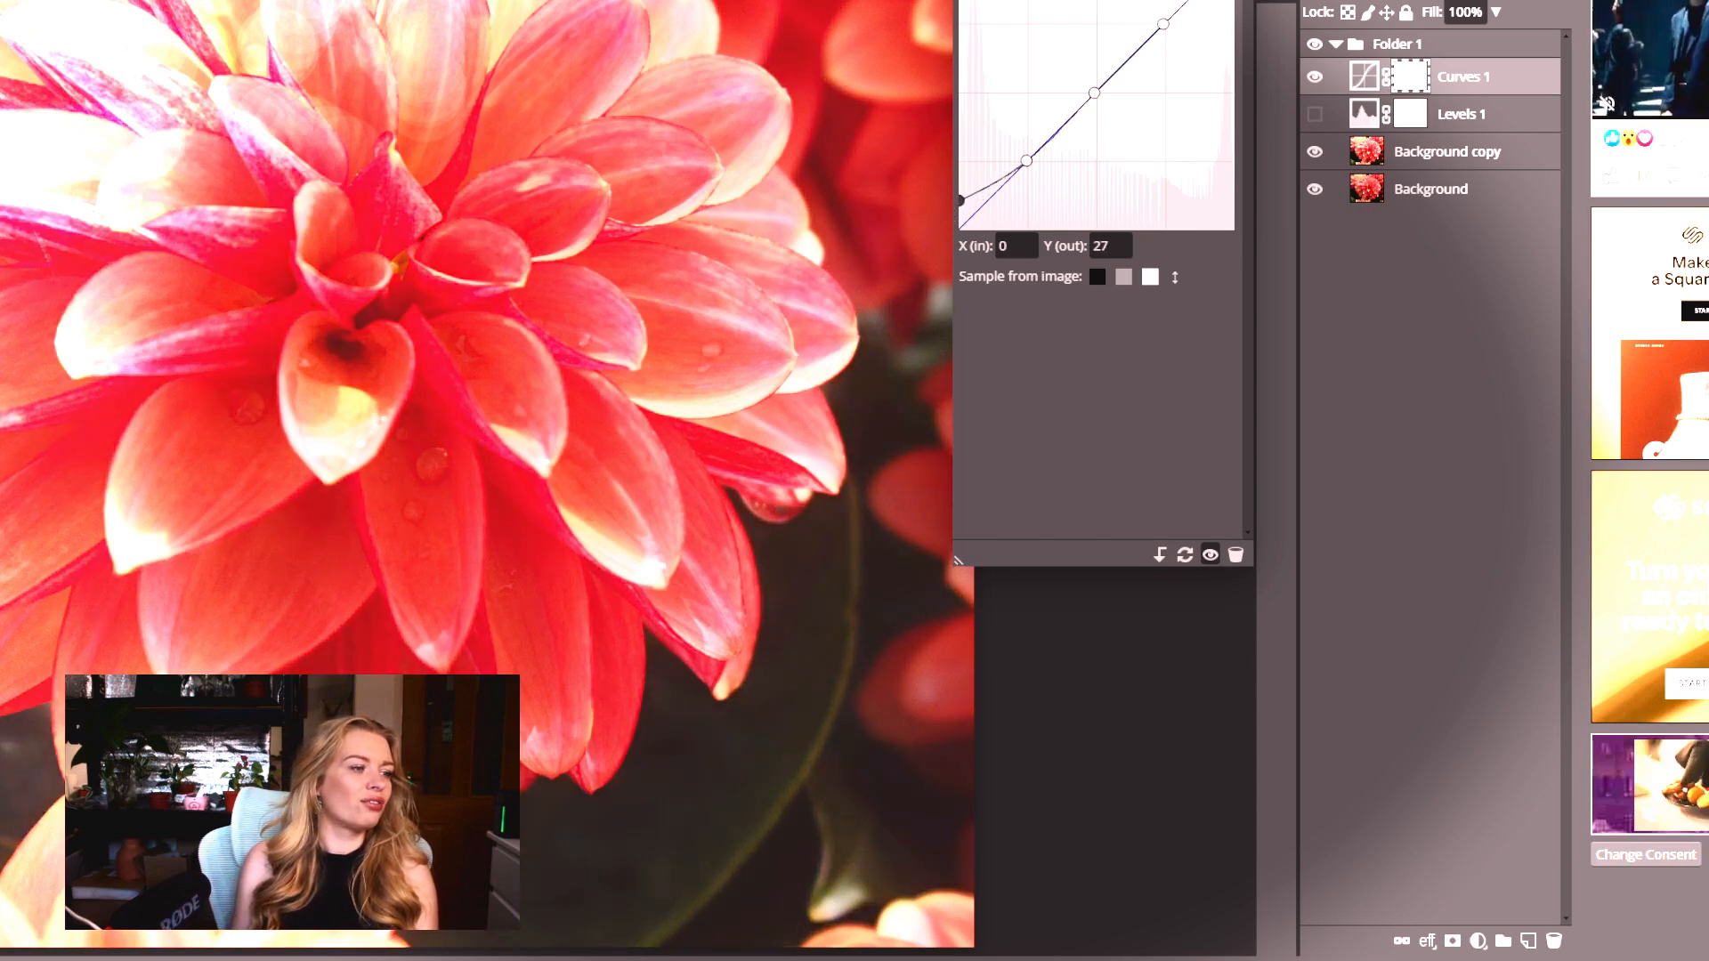
left_click(987, 184)
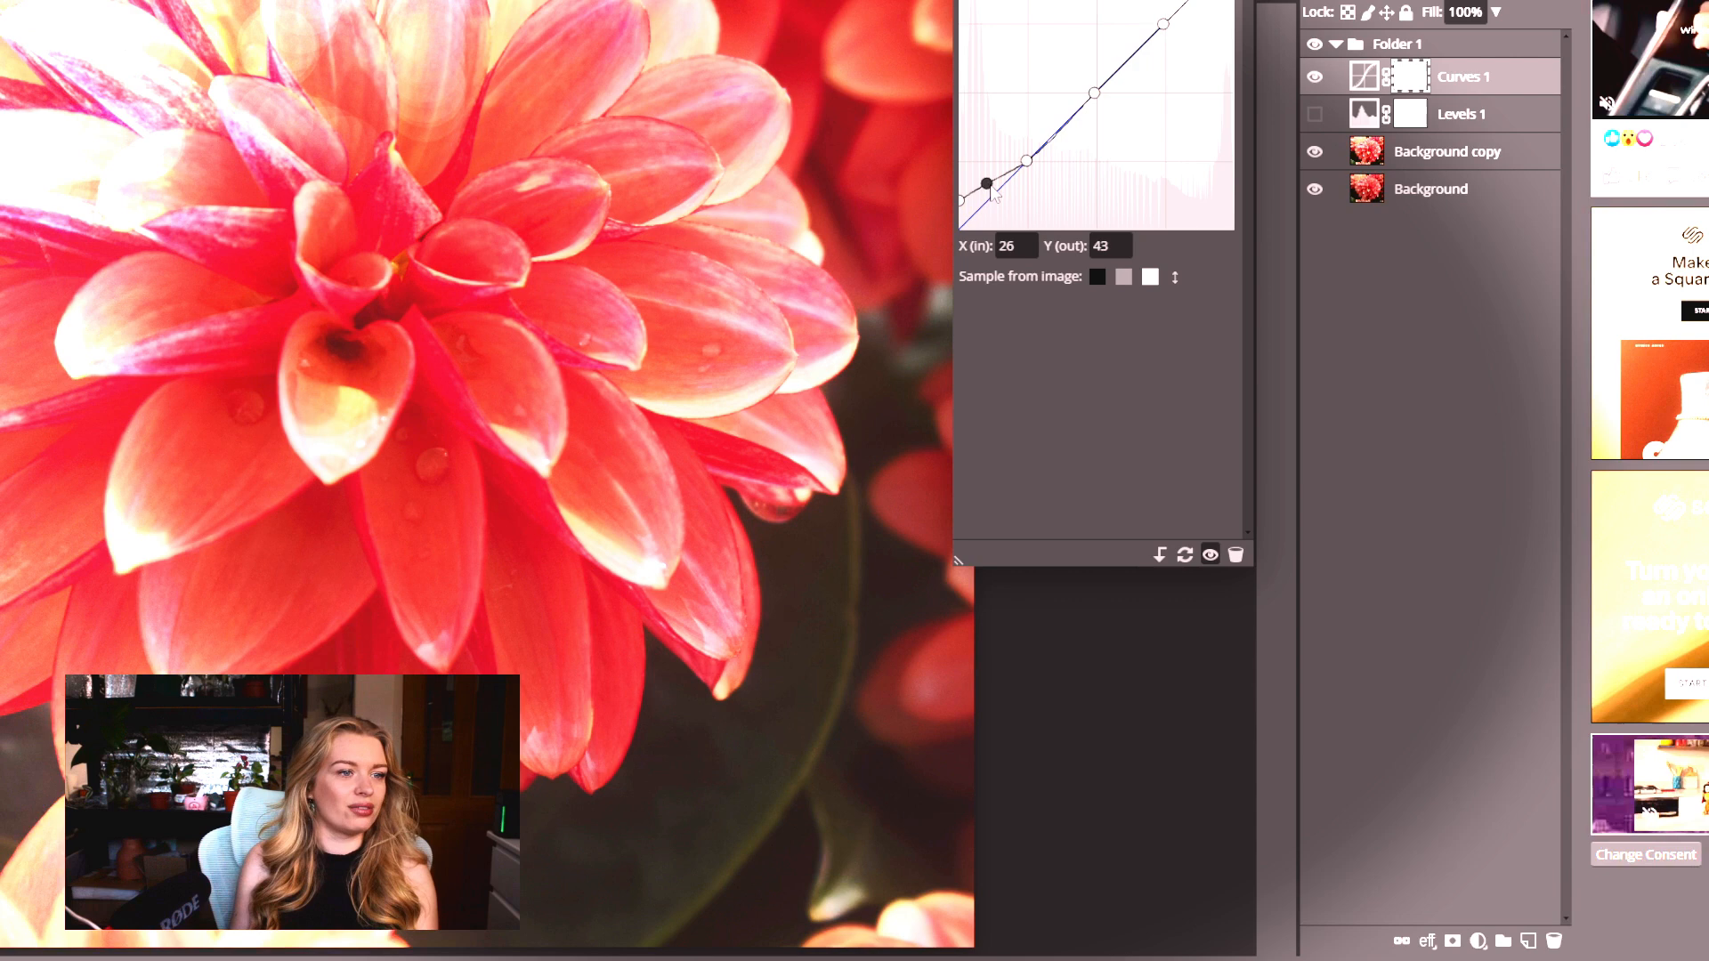
left_click_drag(997, 196, 1001, 198)
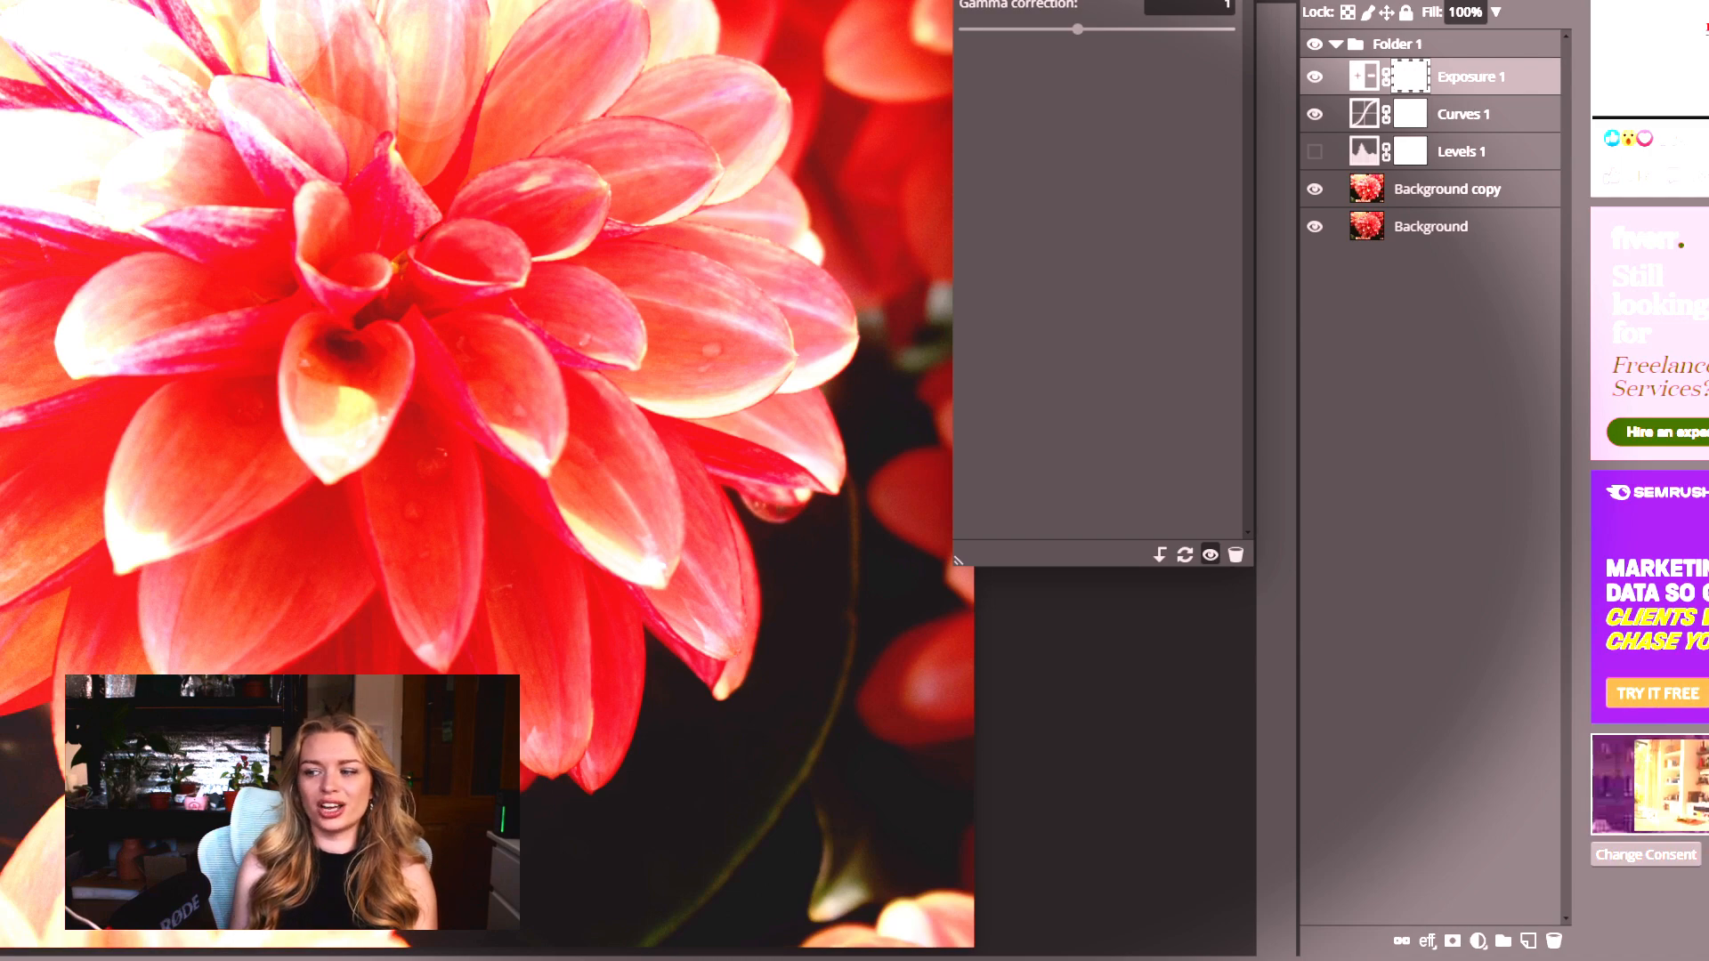
- Adjust the offset slightly and fine-tune the gamma correction of the Exposure layer
left_click_drag(1098, 0, 1104, 0)
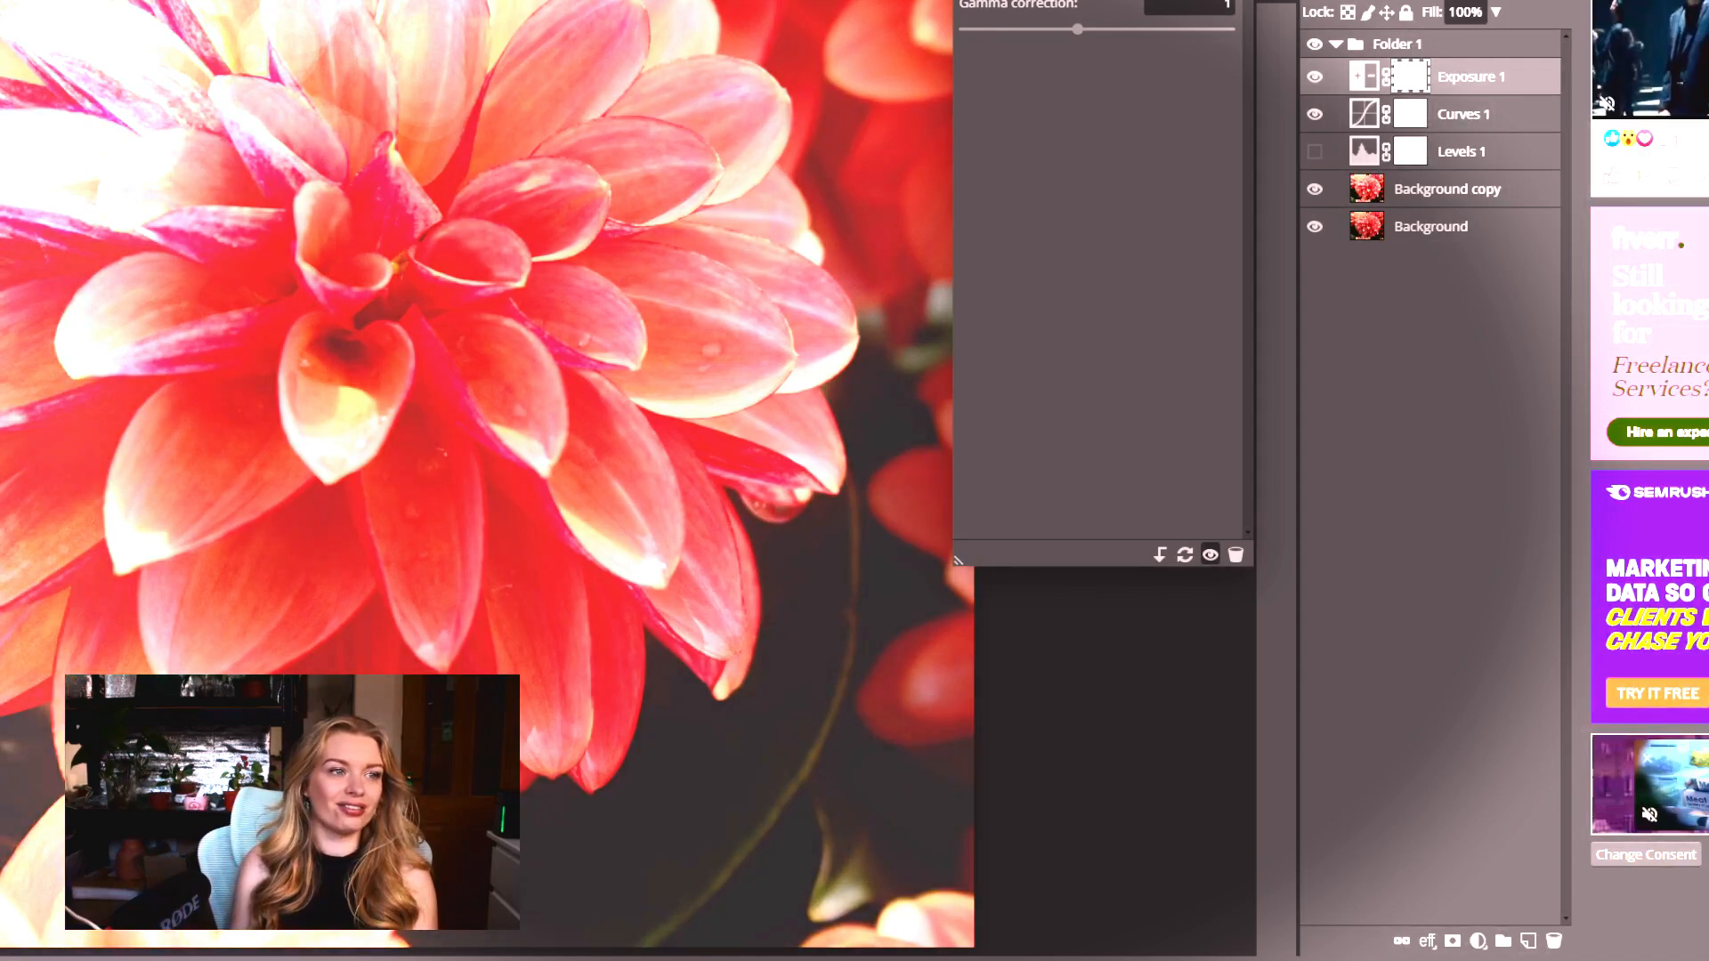
mouse_move(1079, 34)
left_mouse_down()
mouse_move(1057, 30)
mouse_move(1073, 40)
left_mouse_up()
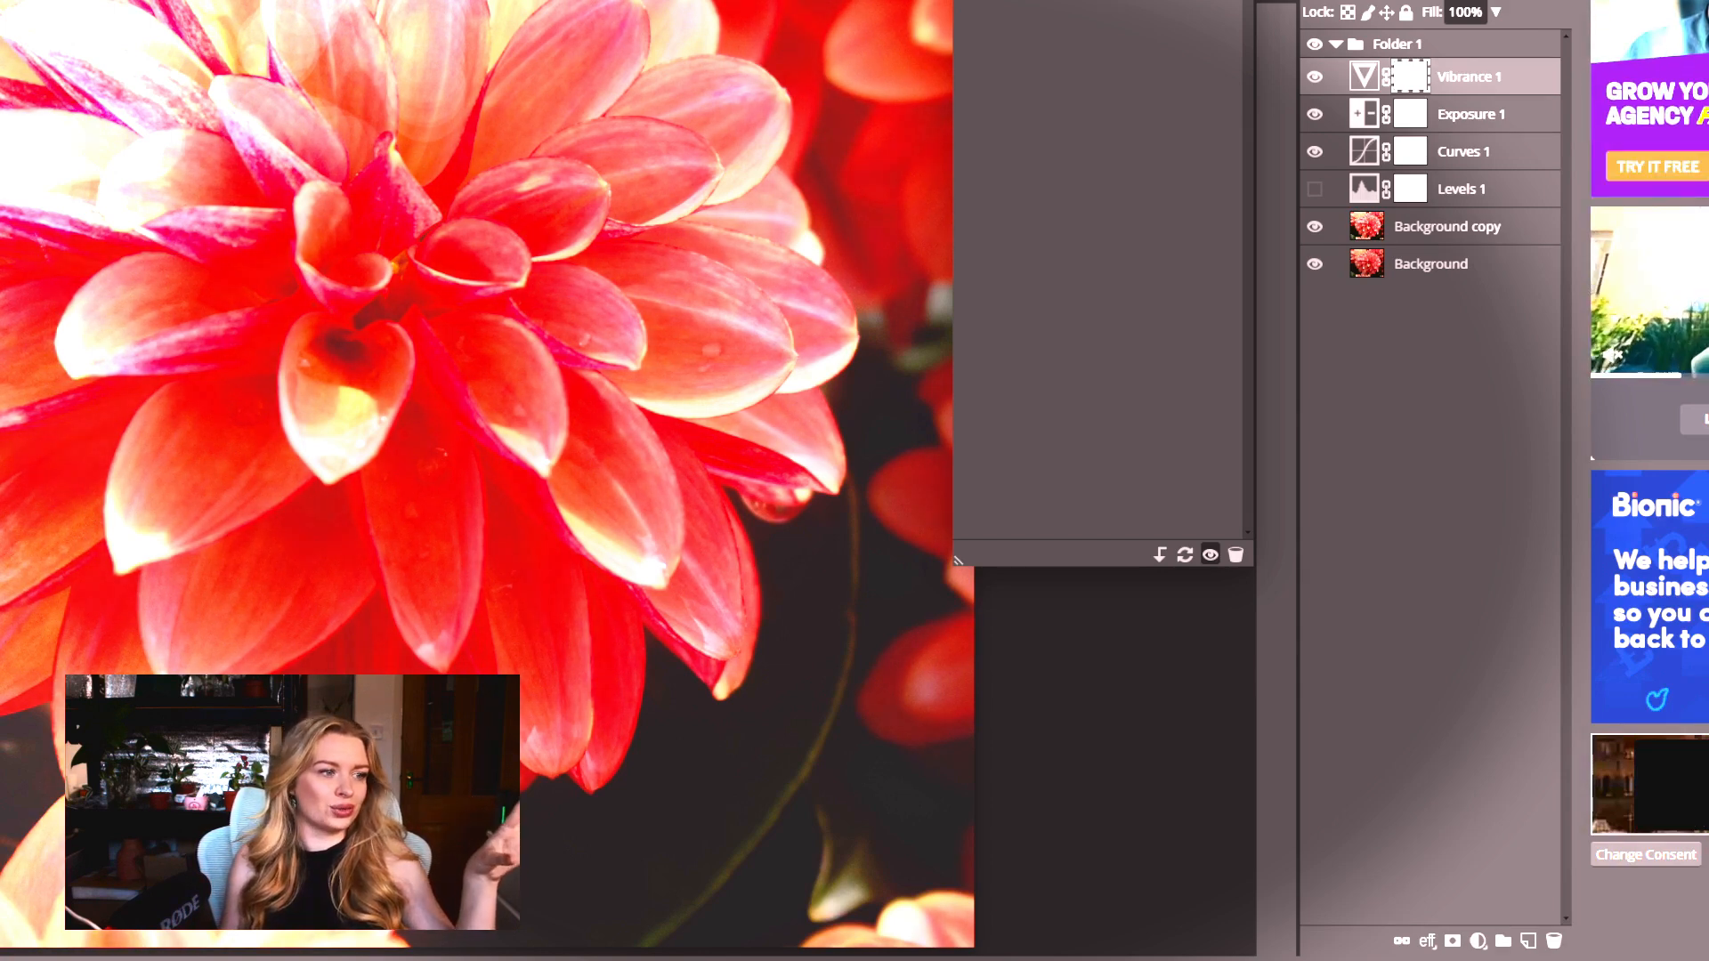
- Push the Vibrance layer's slider close to its maximum, then reduce it to a more moderate boost
left_click_drag(1157, 0, 1227, 0)
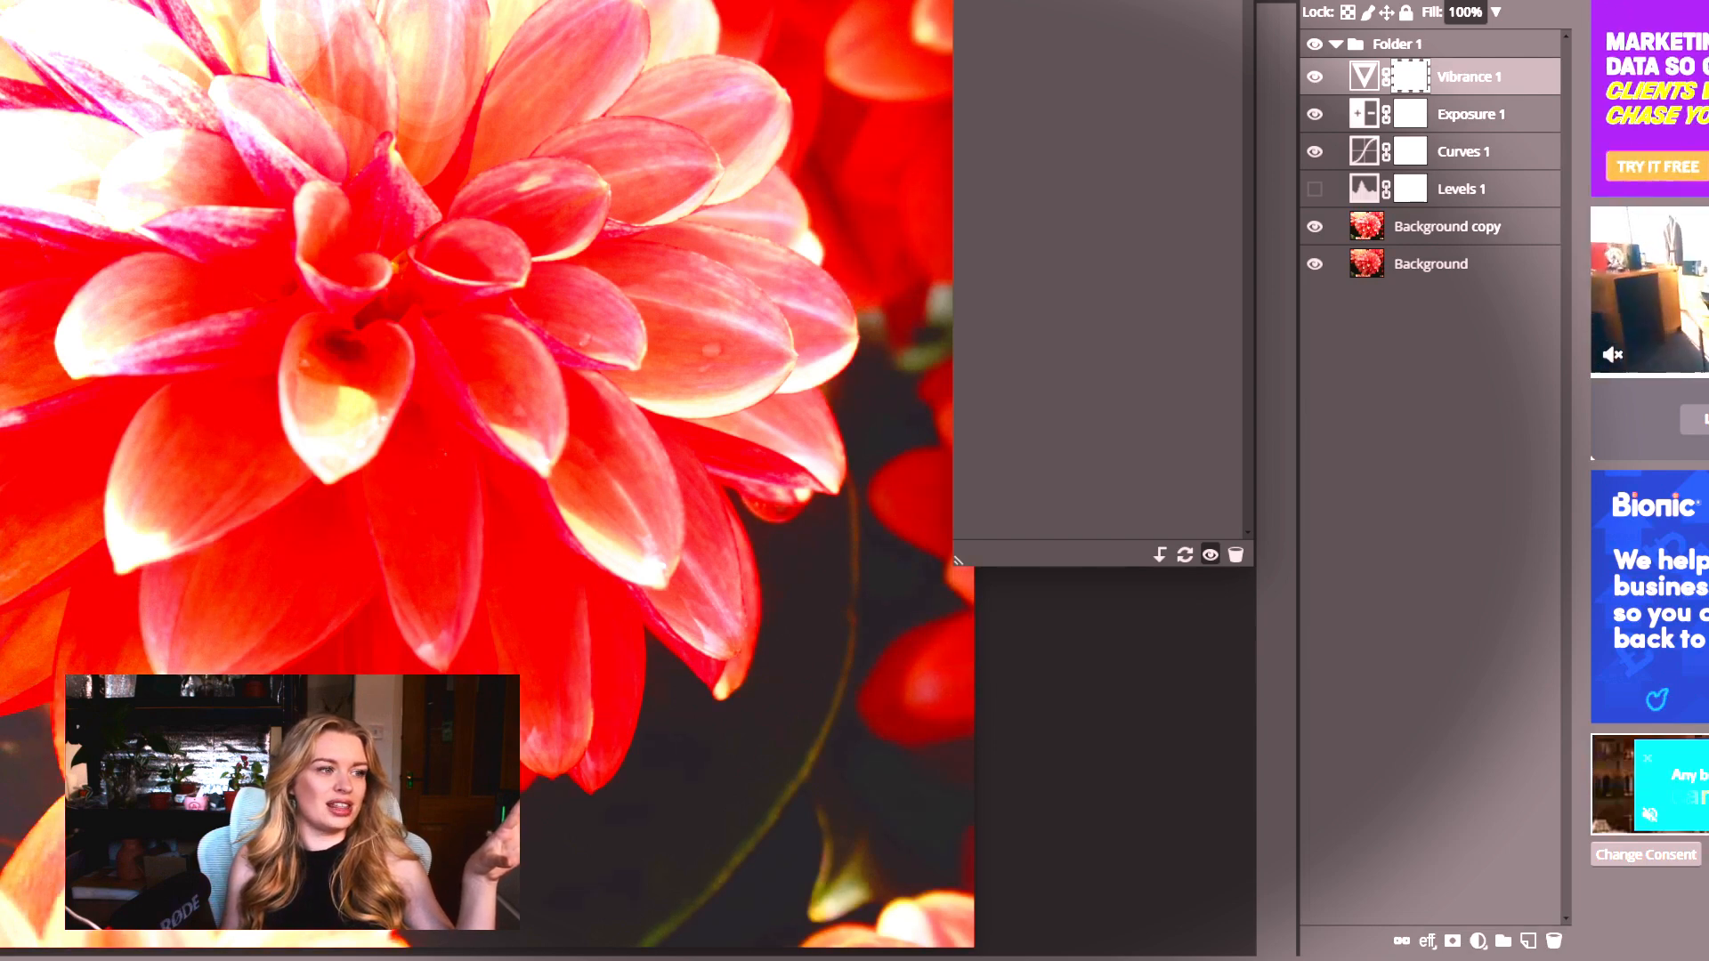
left_click_drag(1232, 0, 1179, 0)
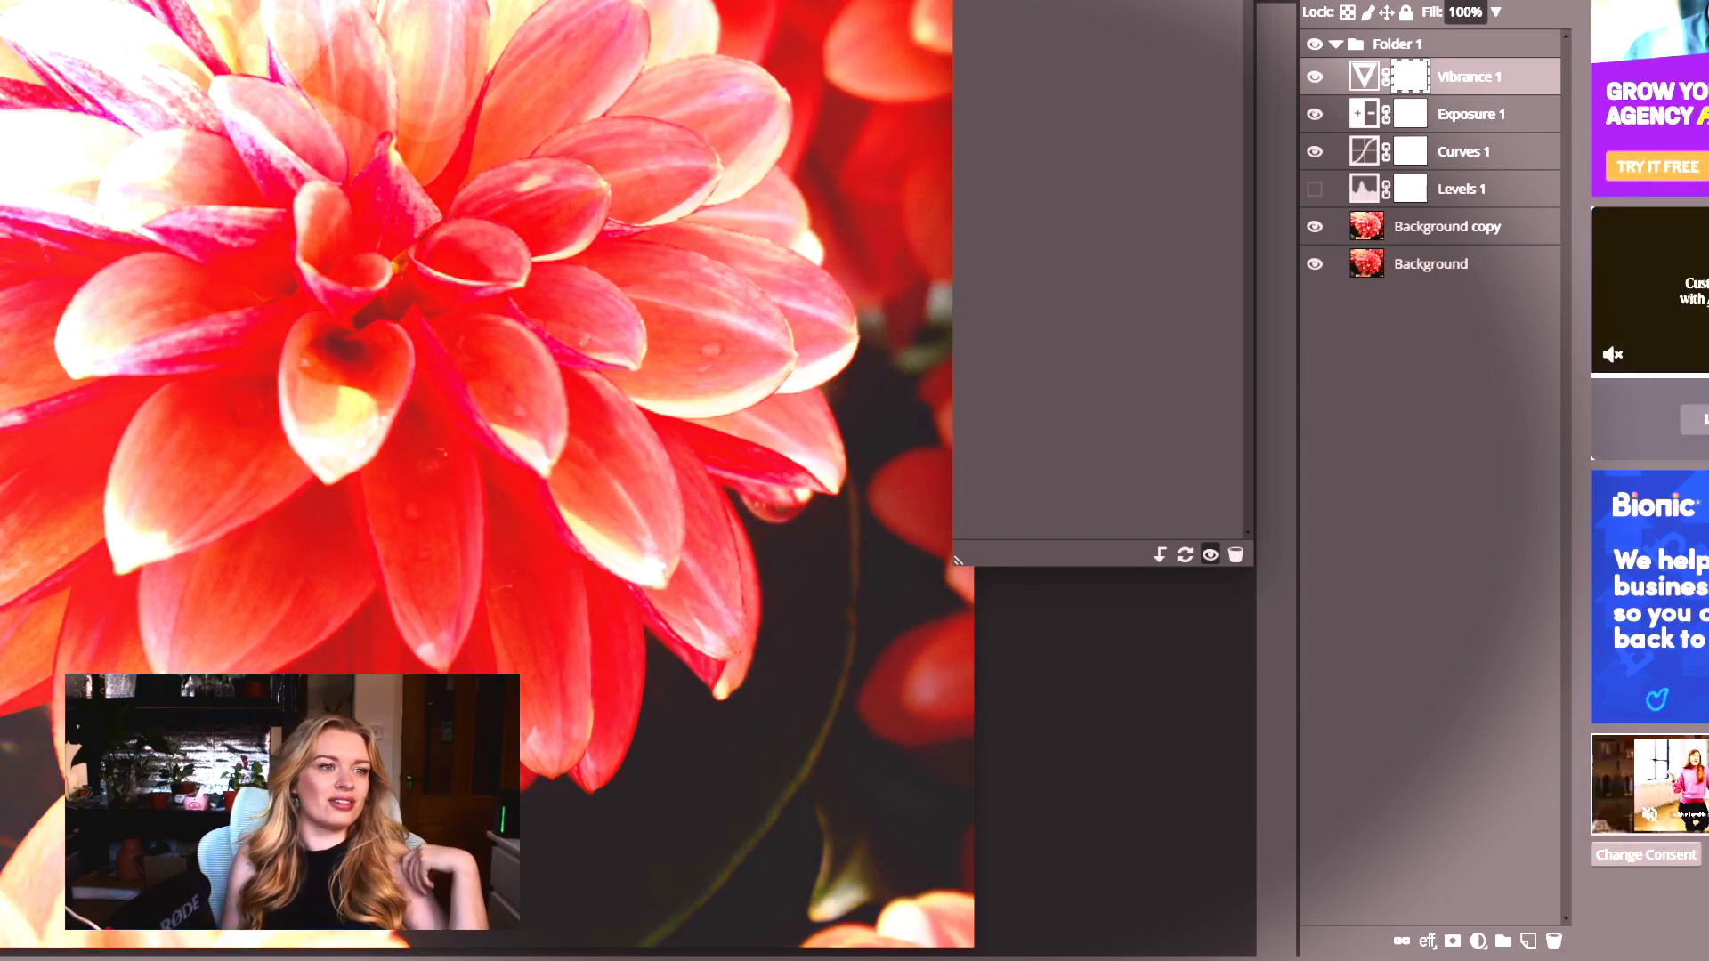
- Add a Hue/Saturation adjustment layer, shift the hue toward pink, and return it close to the original
left_click_drag(1100, 0, 1109, 0)
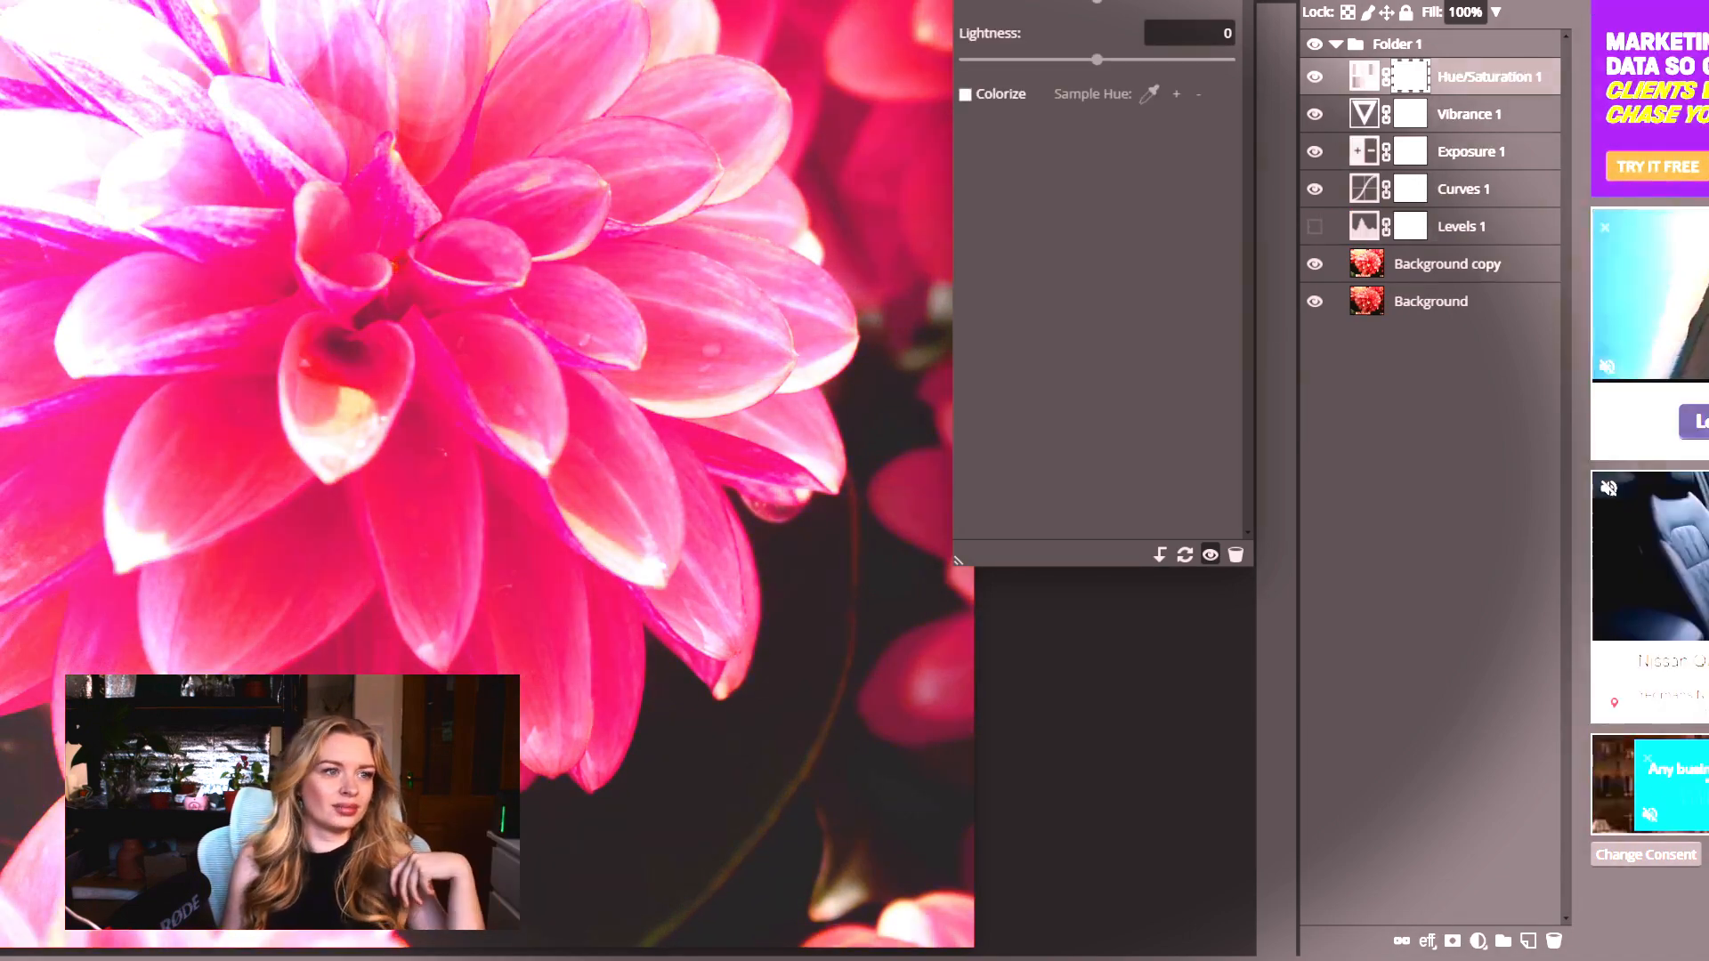
left_click_drag(1073, 0, 1101, 0)
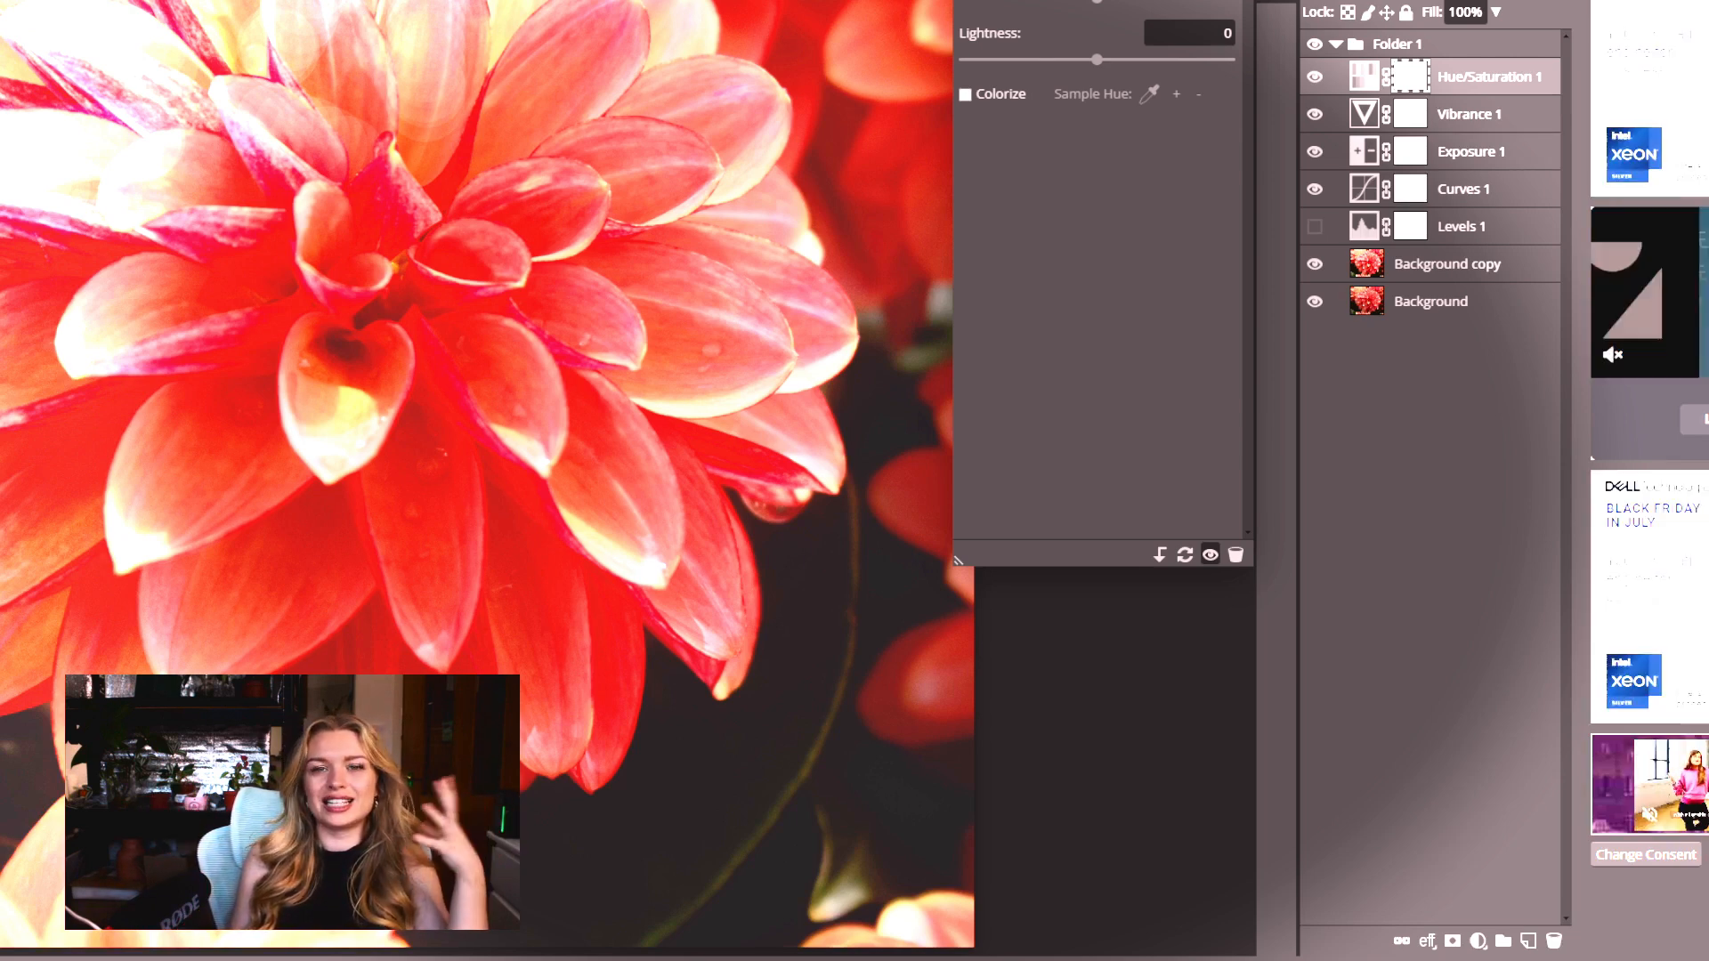
- Add a Color Balance layer, swing Magenta–Green toward green and back, and move Yellow–Blue to -27 and over toward blue
left_click_drag(1097, 0, 1086, 0)
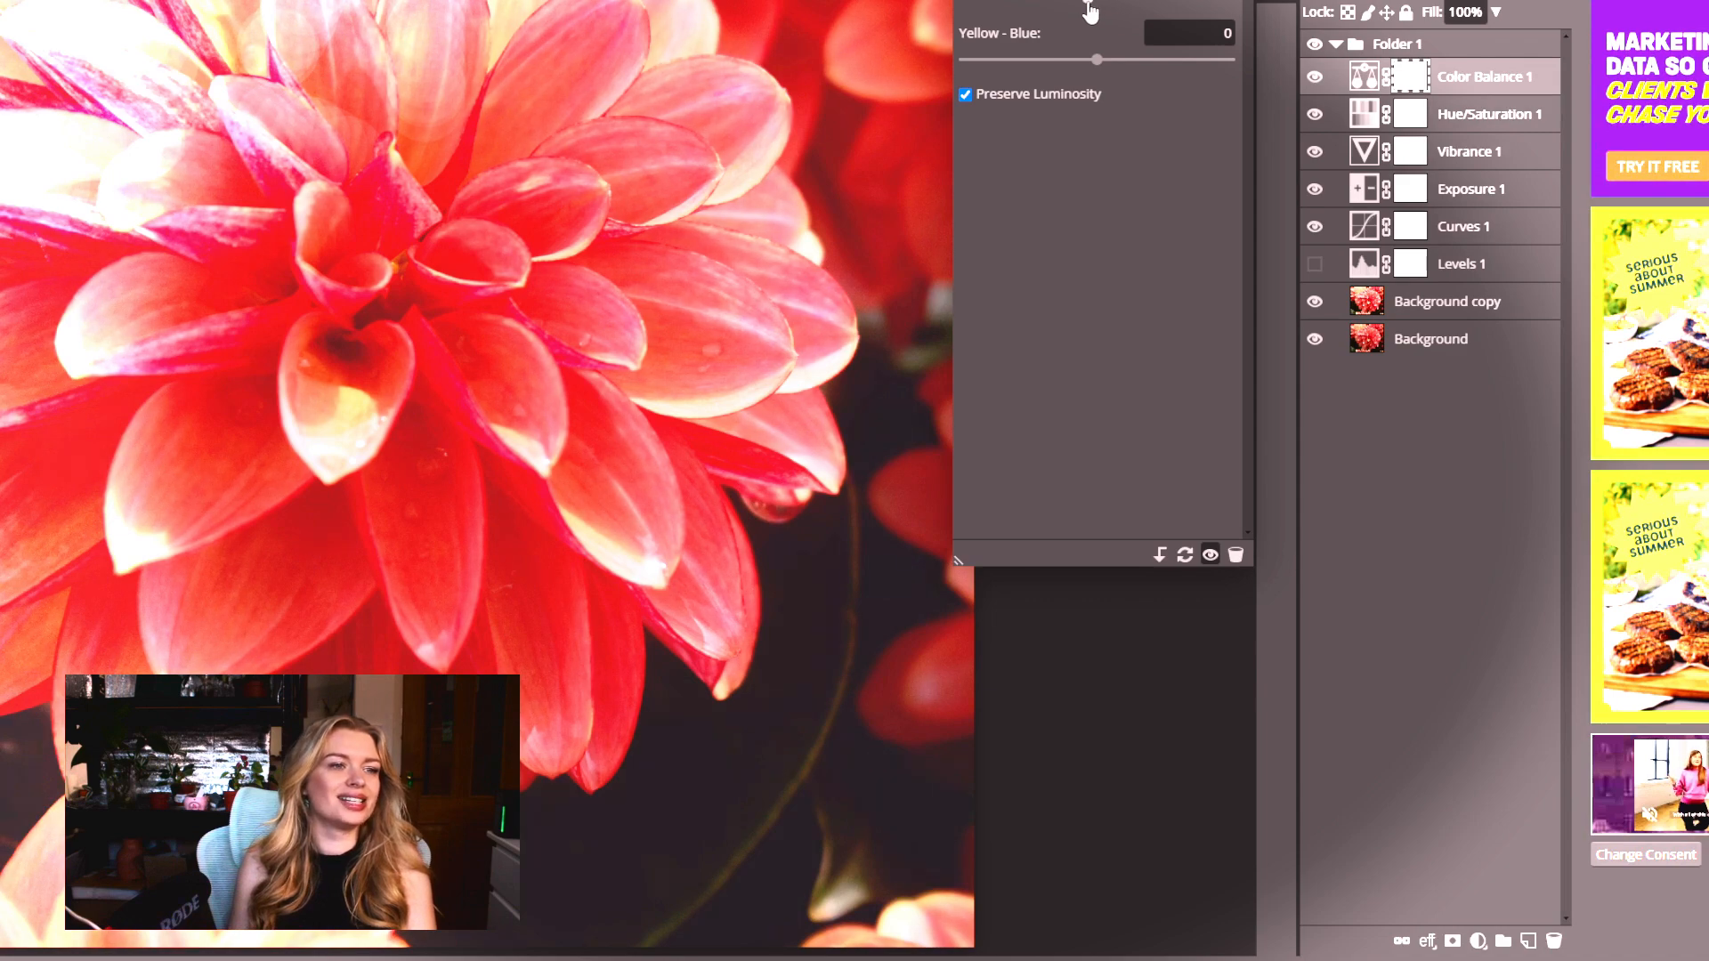
left_click_drag(1099, 4, 1171, 11)
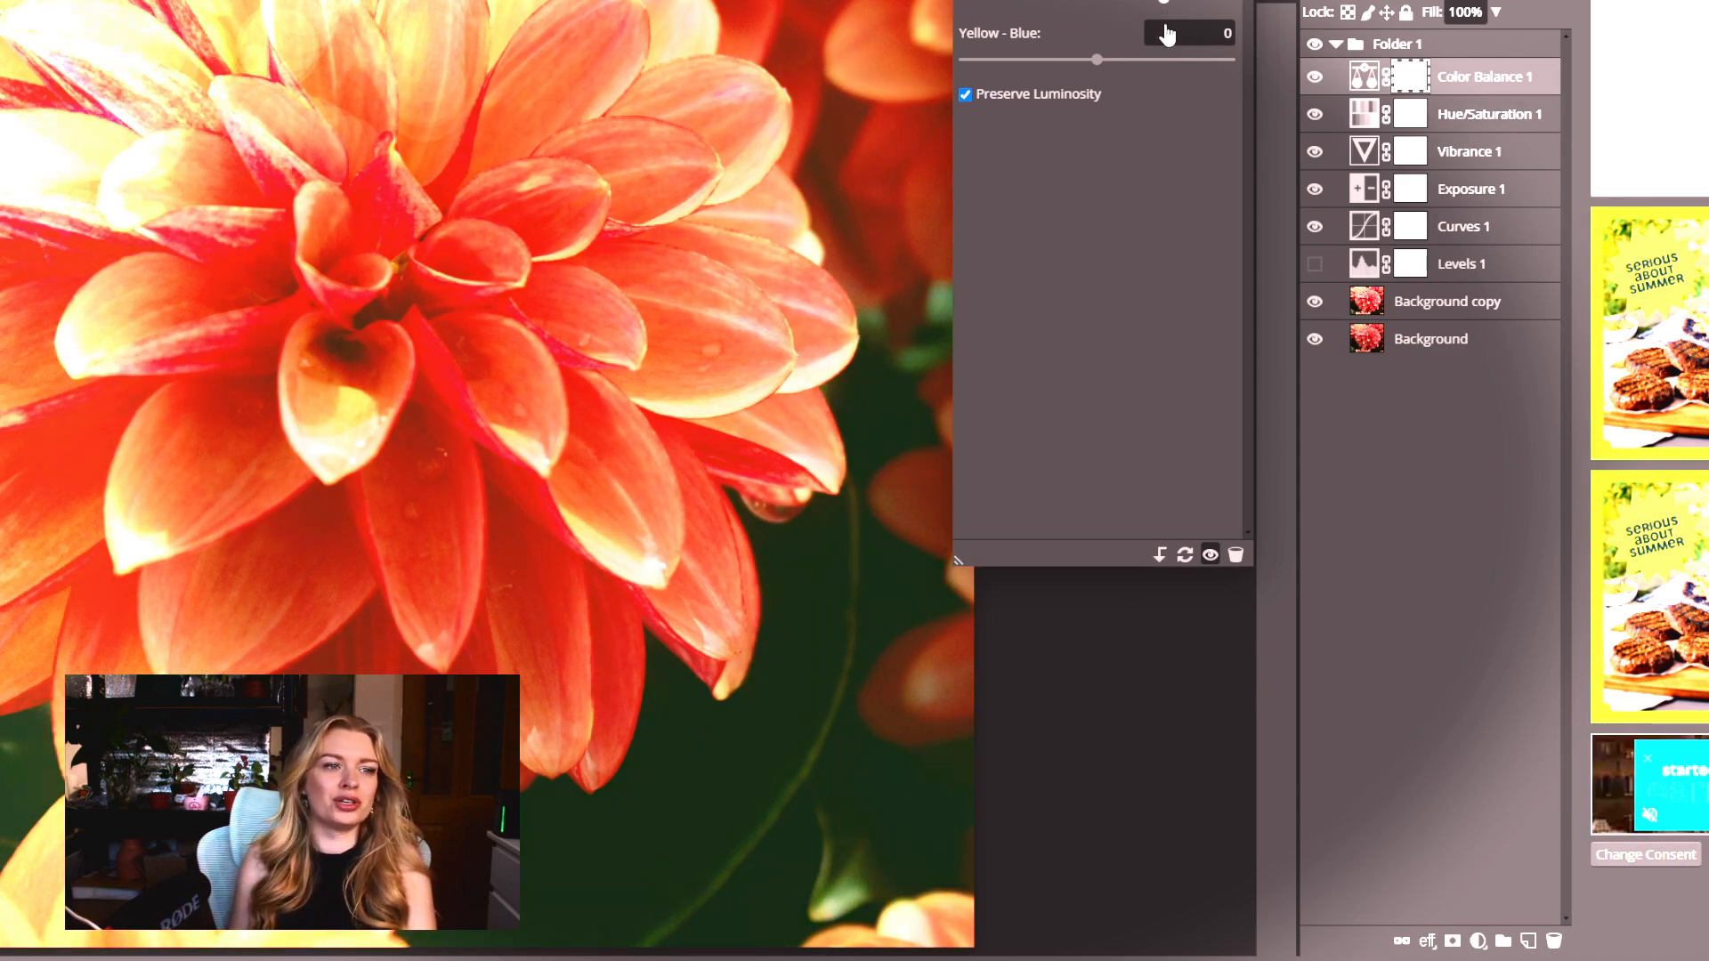
left_click_drag(1164, 32, 1095, 29)
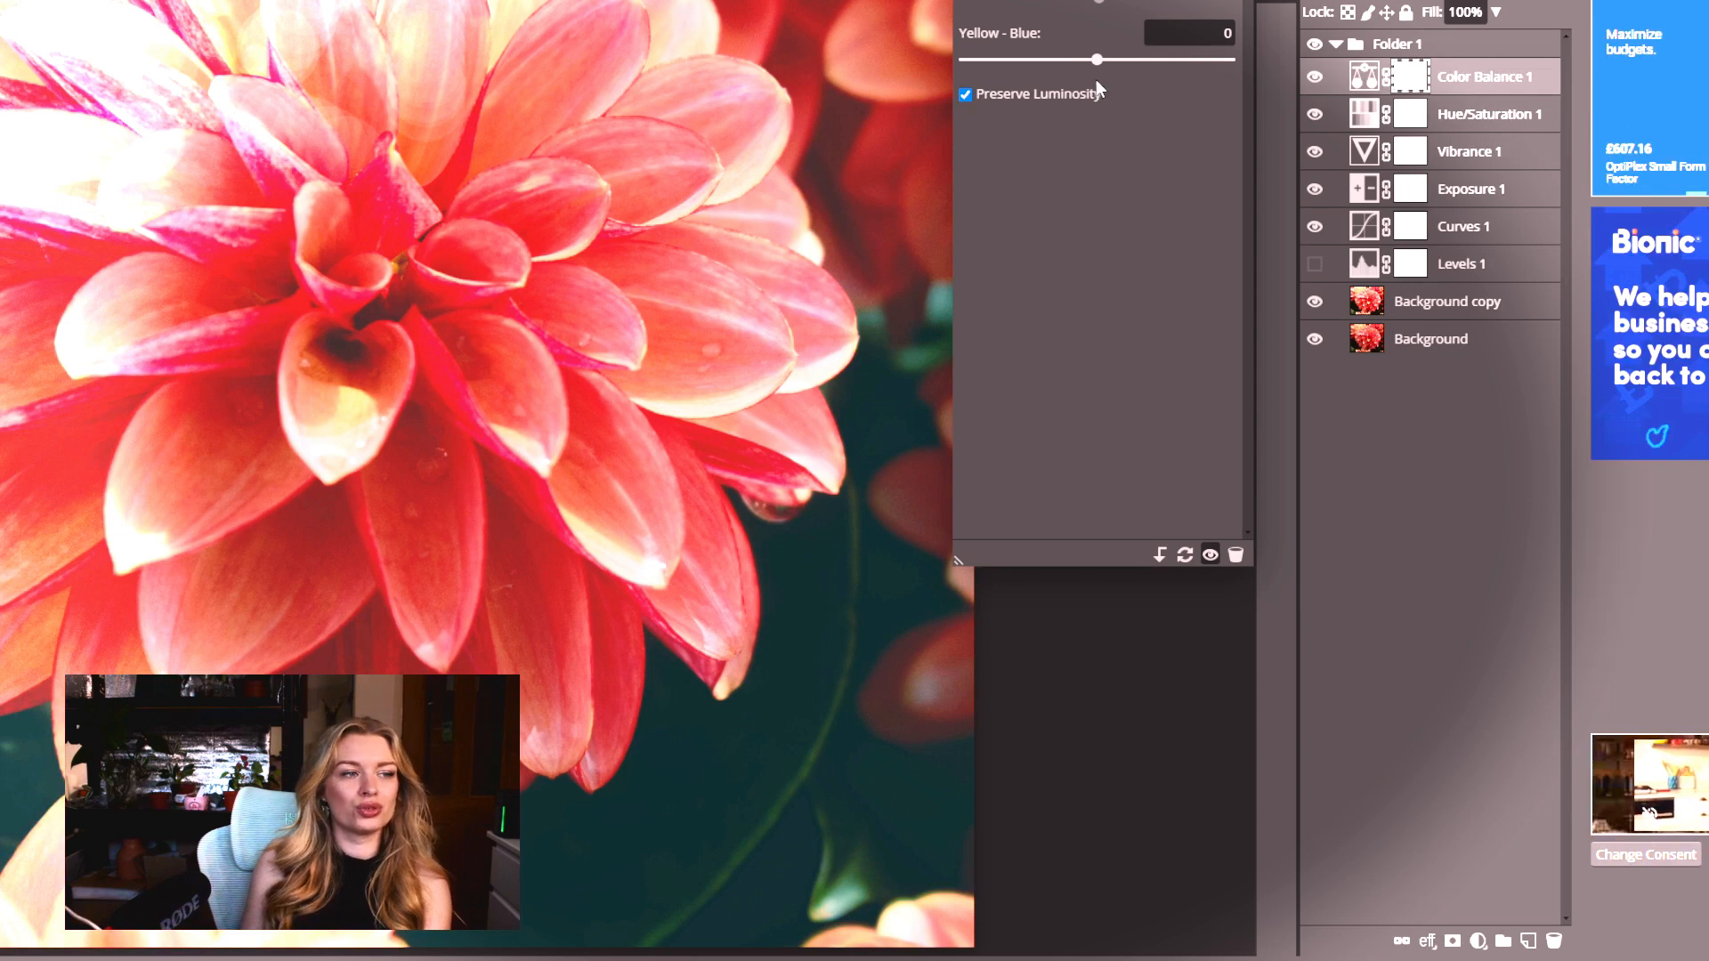
left_click_drag(1075, 89, 1061, 88)
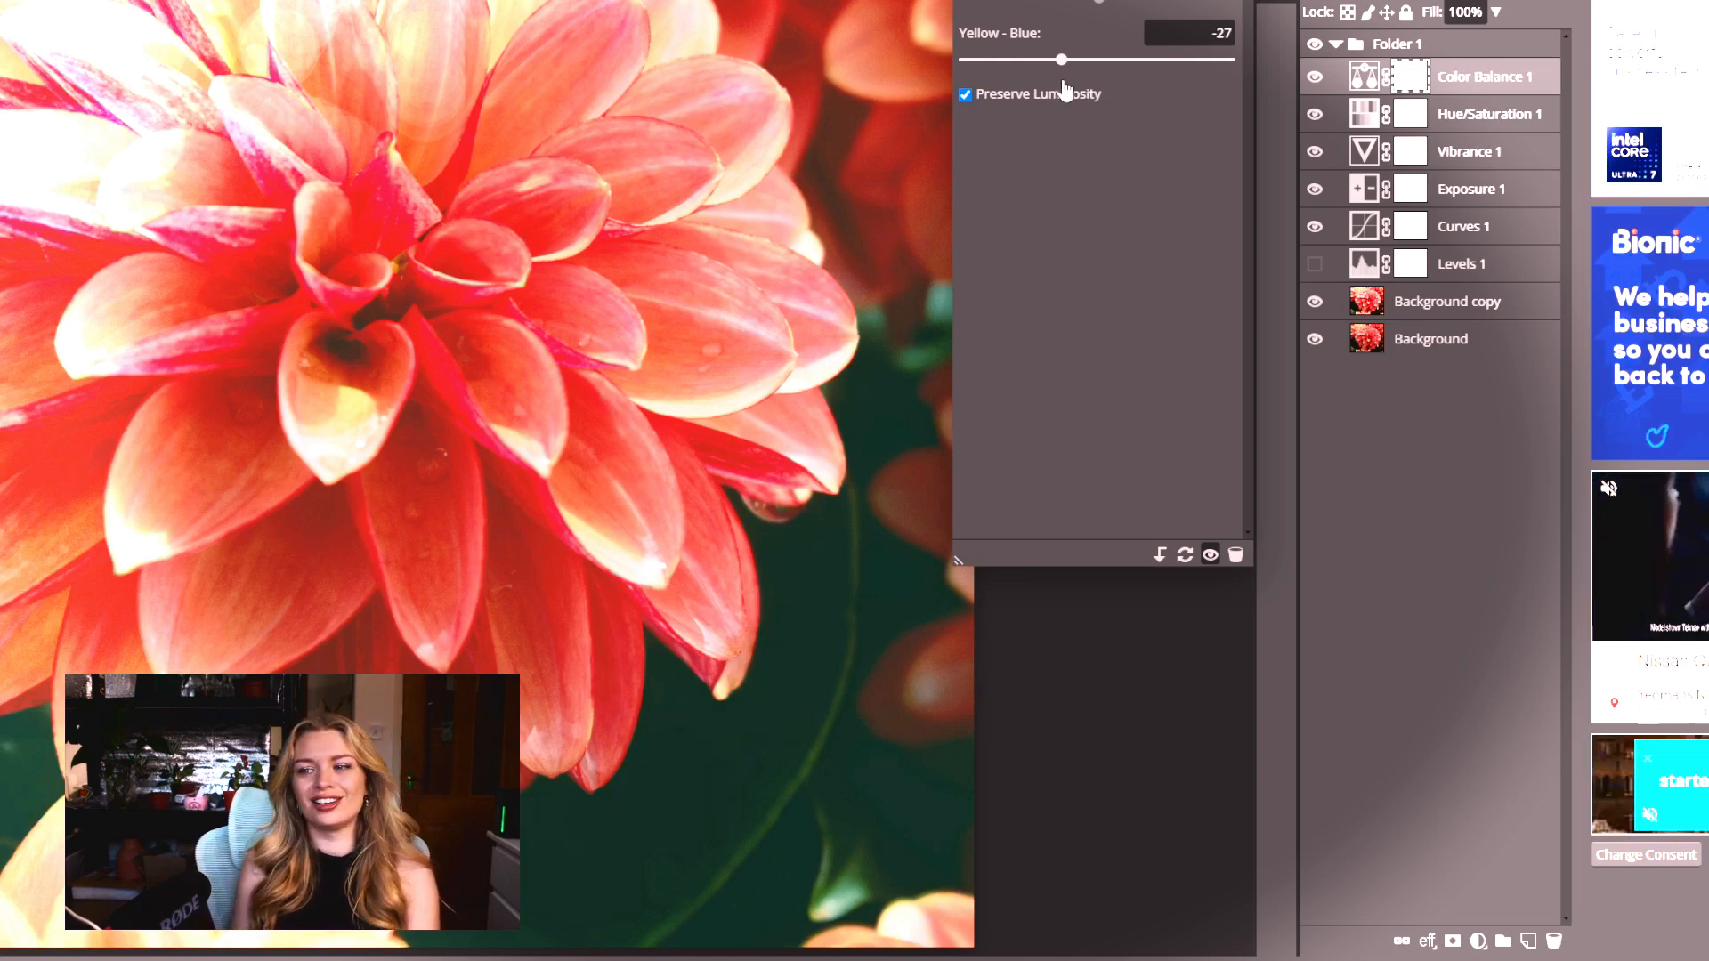
left_click_drag(1081, 92, 1147, 98)
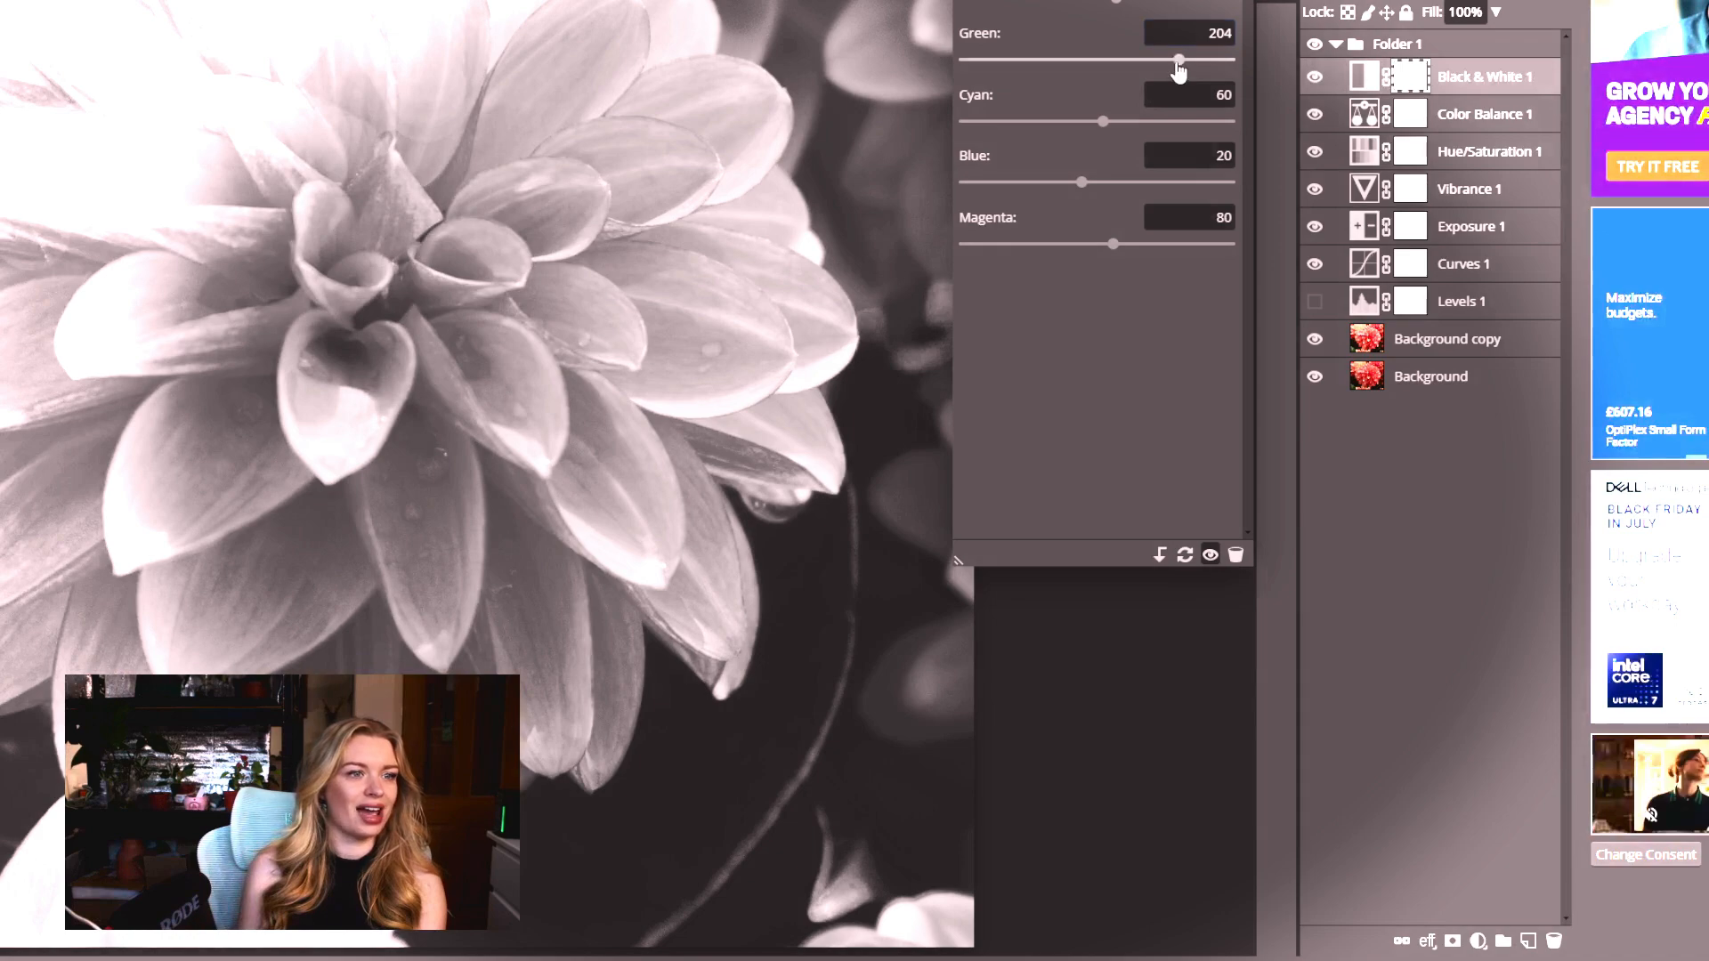
- Lower the green value of a Black & White layer, and adjust the blue amount of a Channel Mixer layer
mouse_move(1179, 60)
left_mouse_down()
mouse_move(1107, 64)
mouse_move(1148, 71)
left_mouse_up()
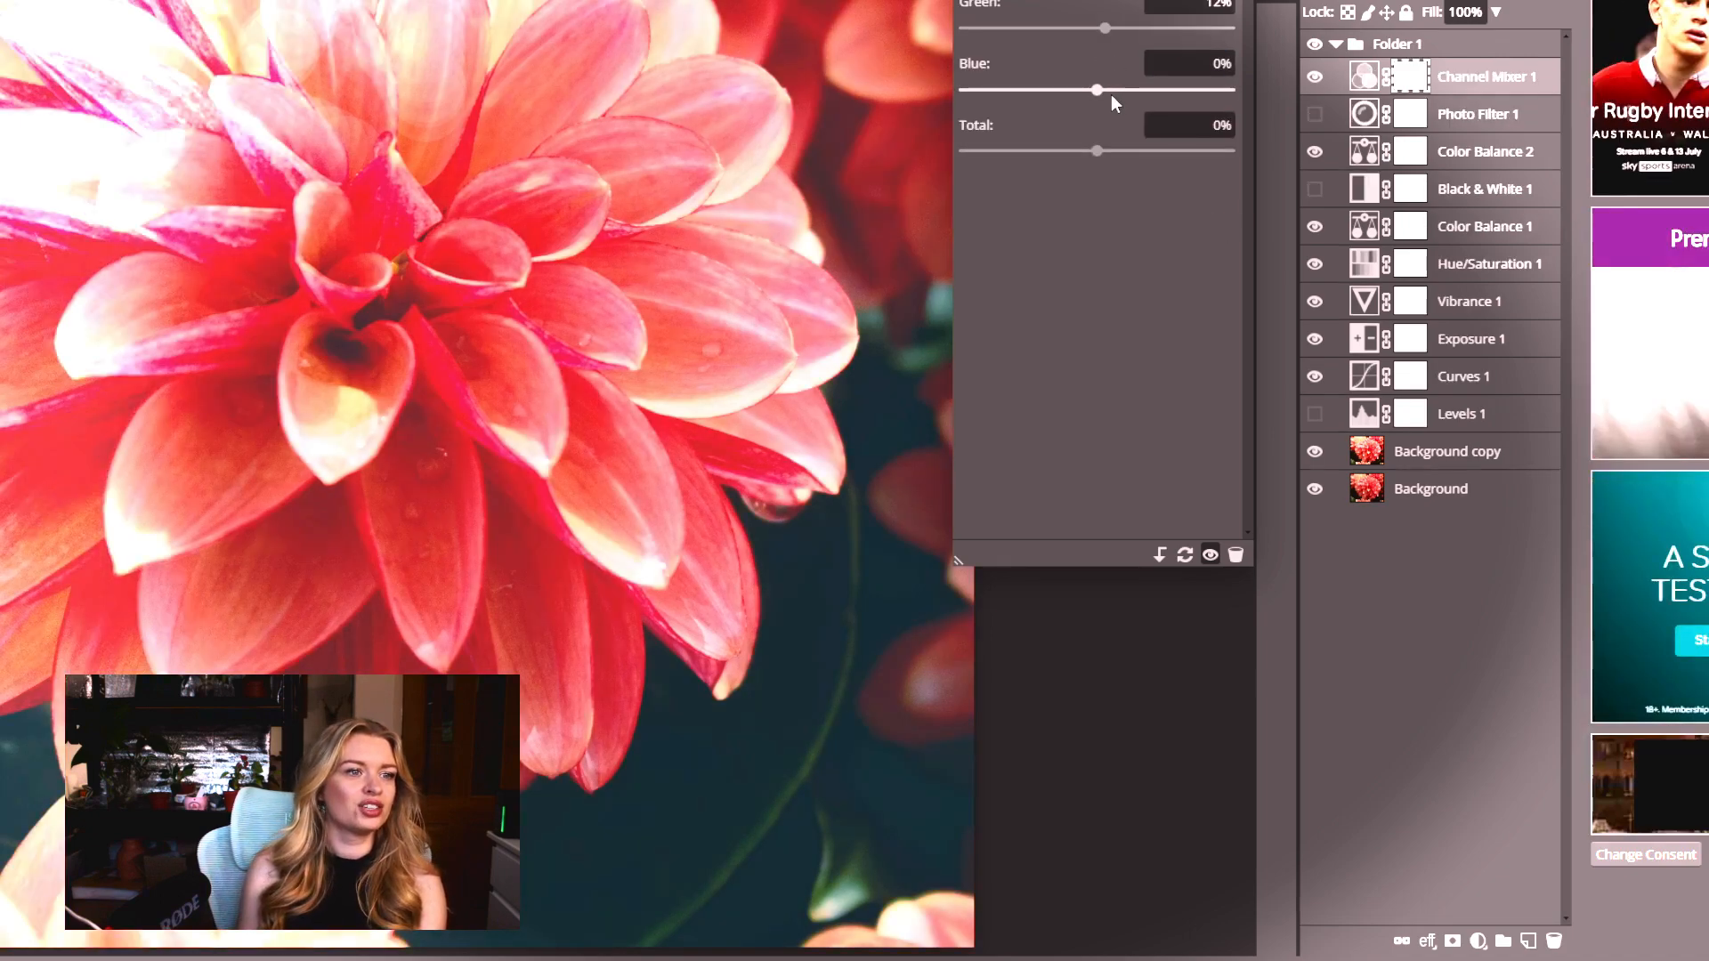
left_click_drag(1129, 92, 1109, 92)
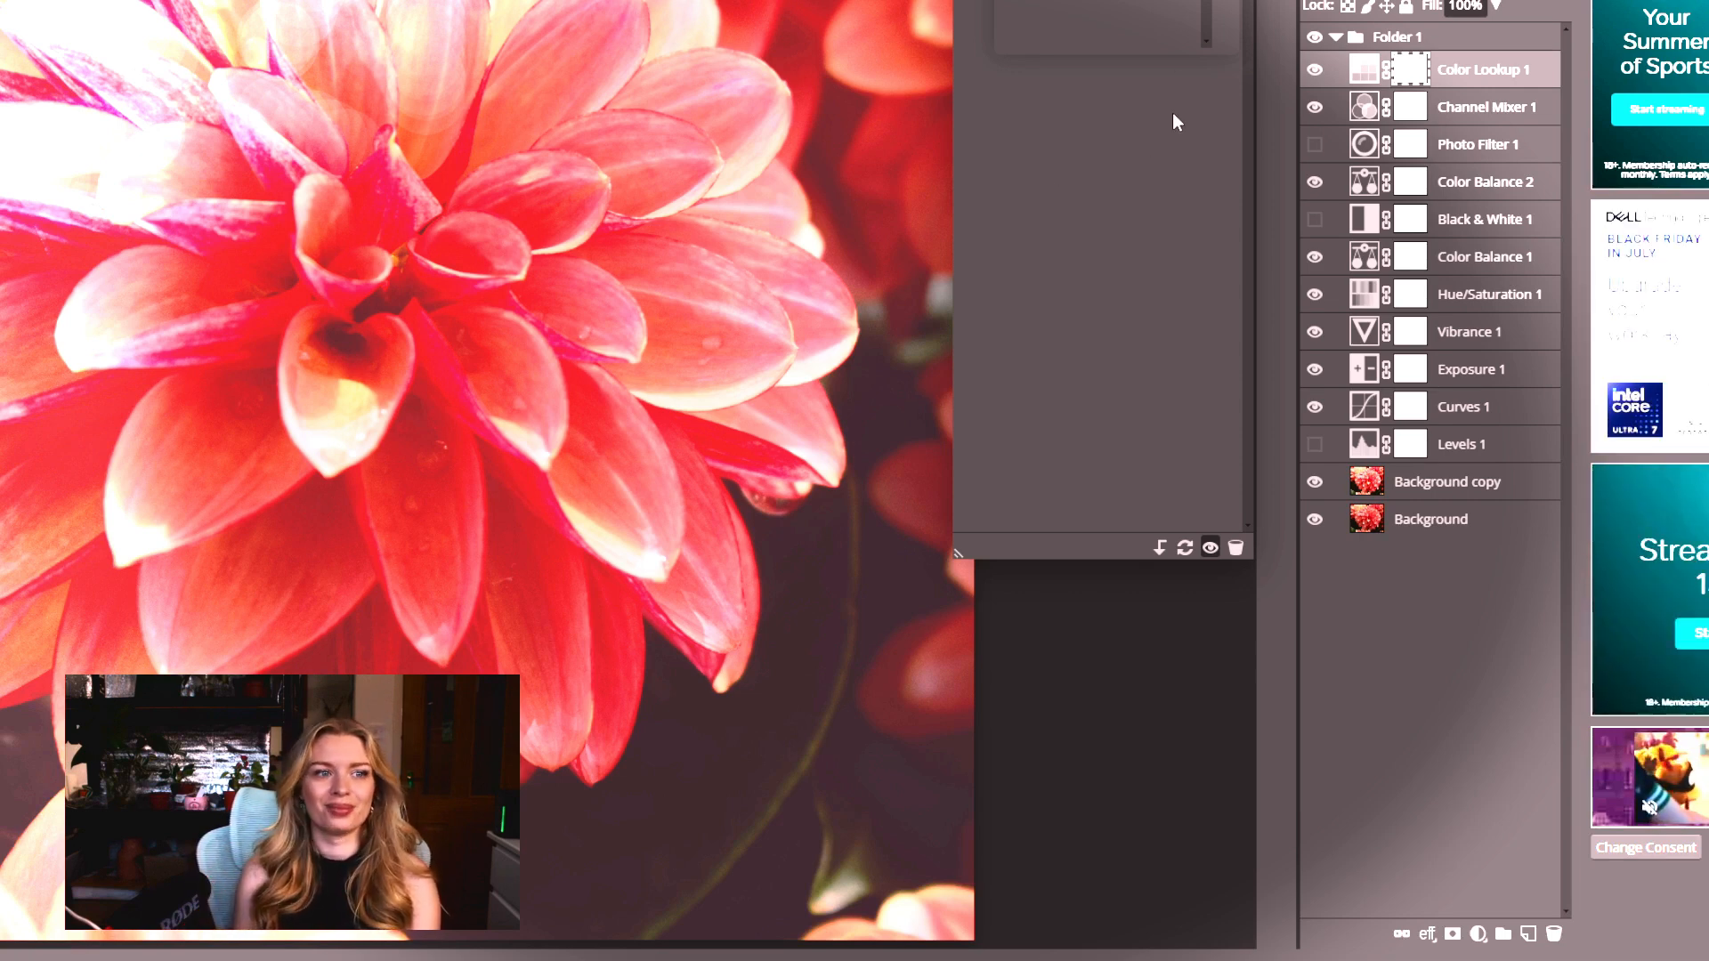
- Add an Invert adjustment layer, toggle its visibility to compare, leave it hidden, and add a Posterize layer
left_click(1477, 934)
left_click(1480, 748)
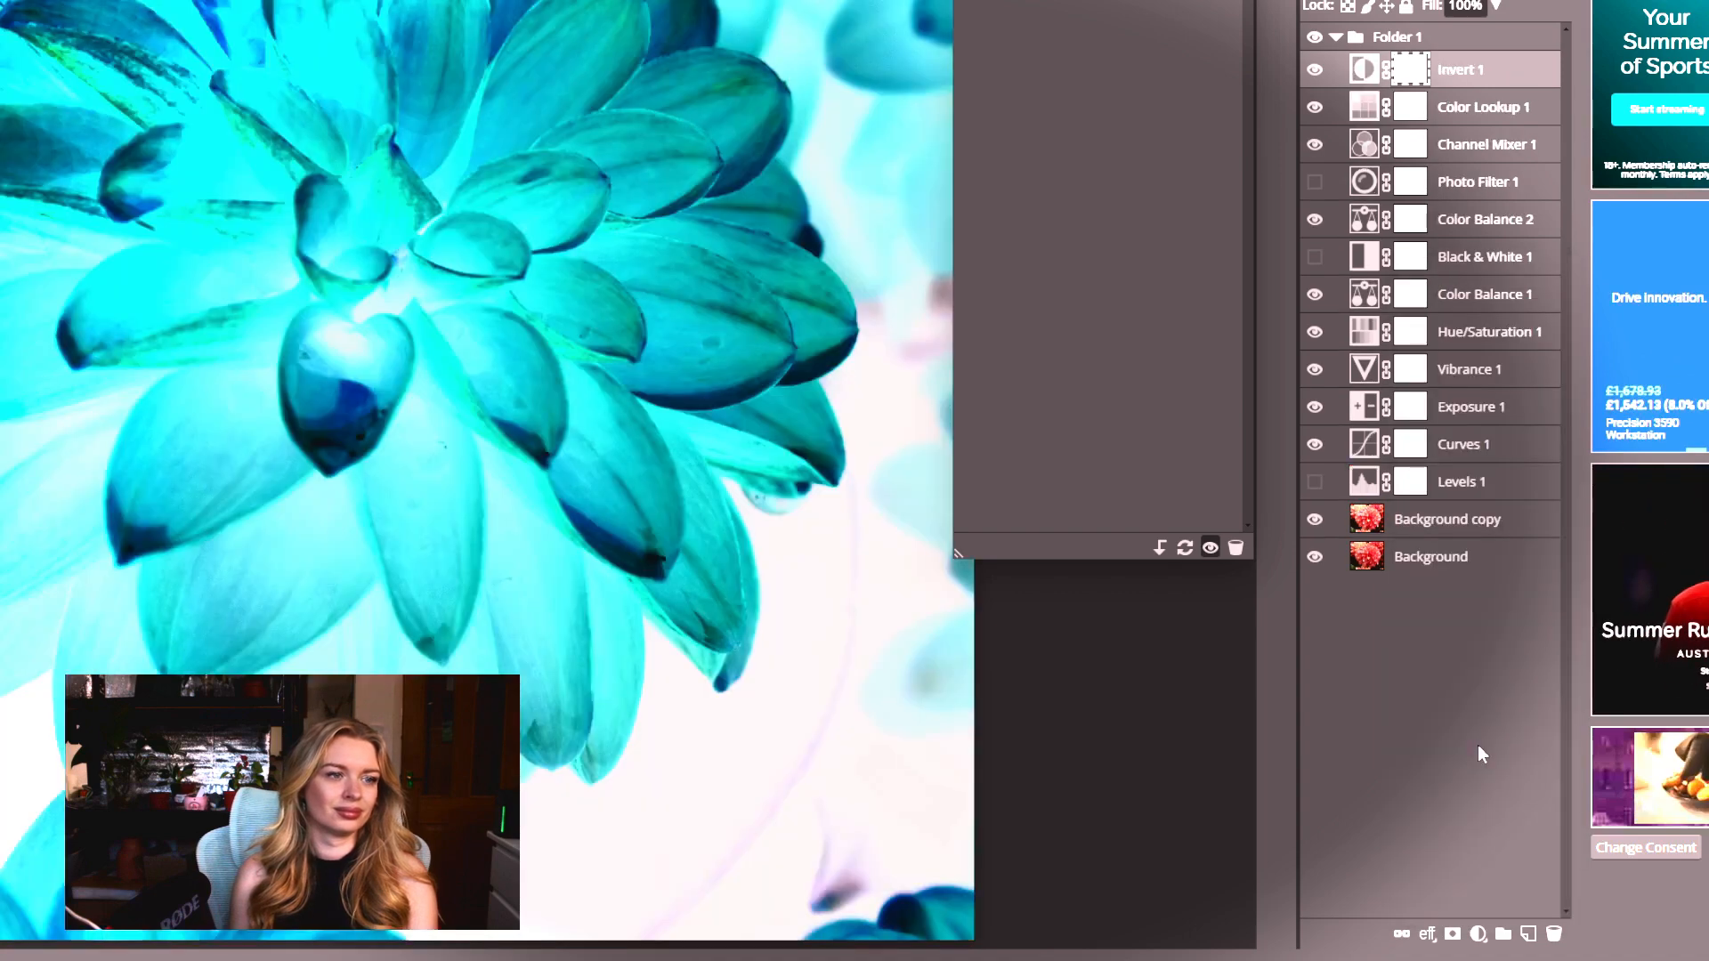
left_click(1315, 71)
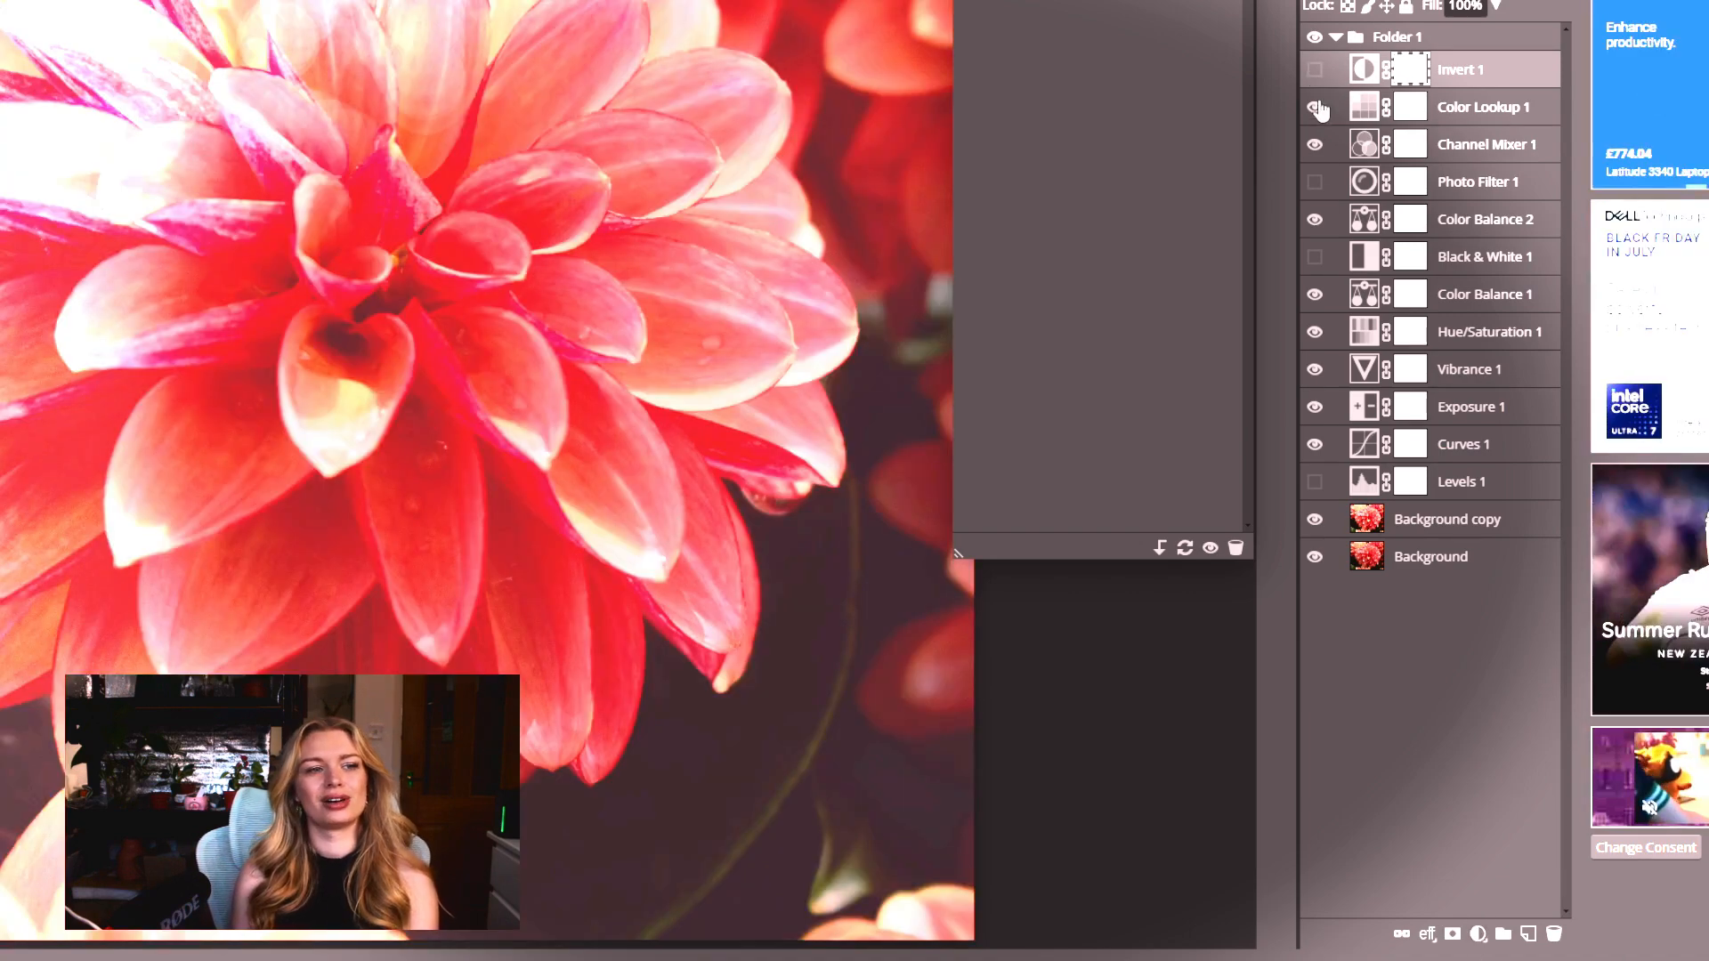
left_click(1316, 73)
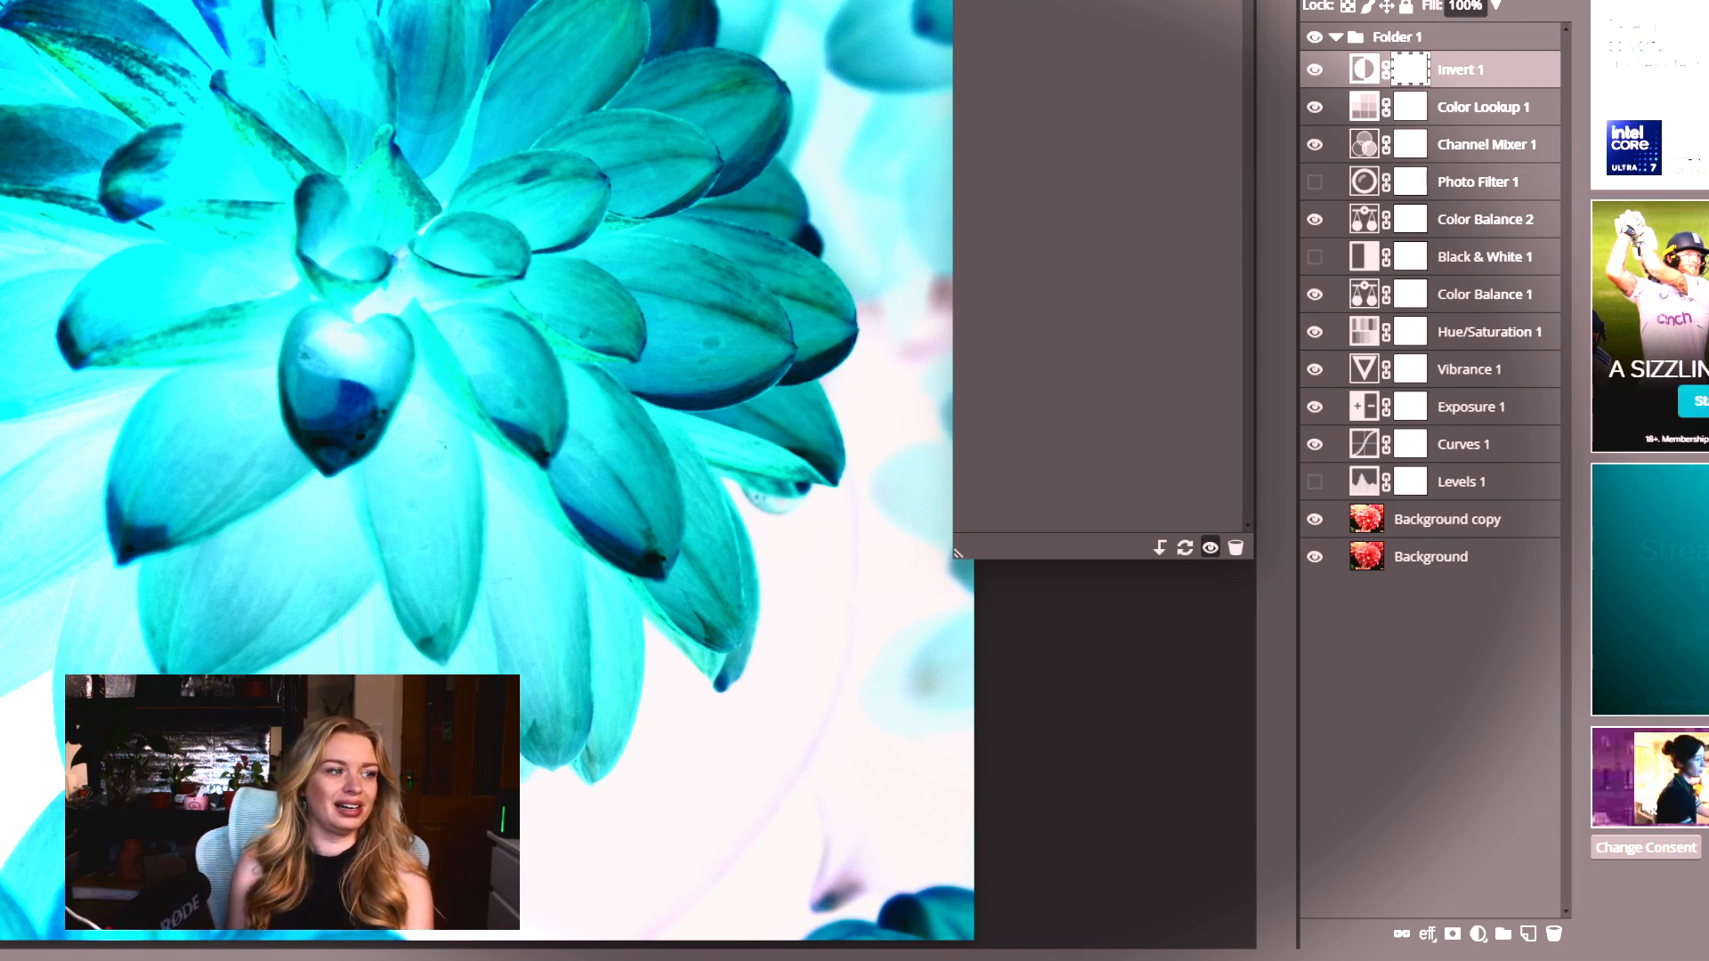
left_click(1315, 70)
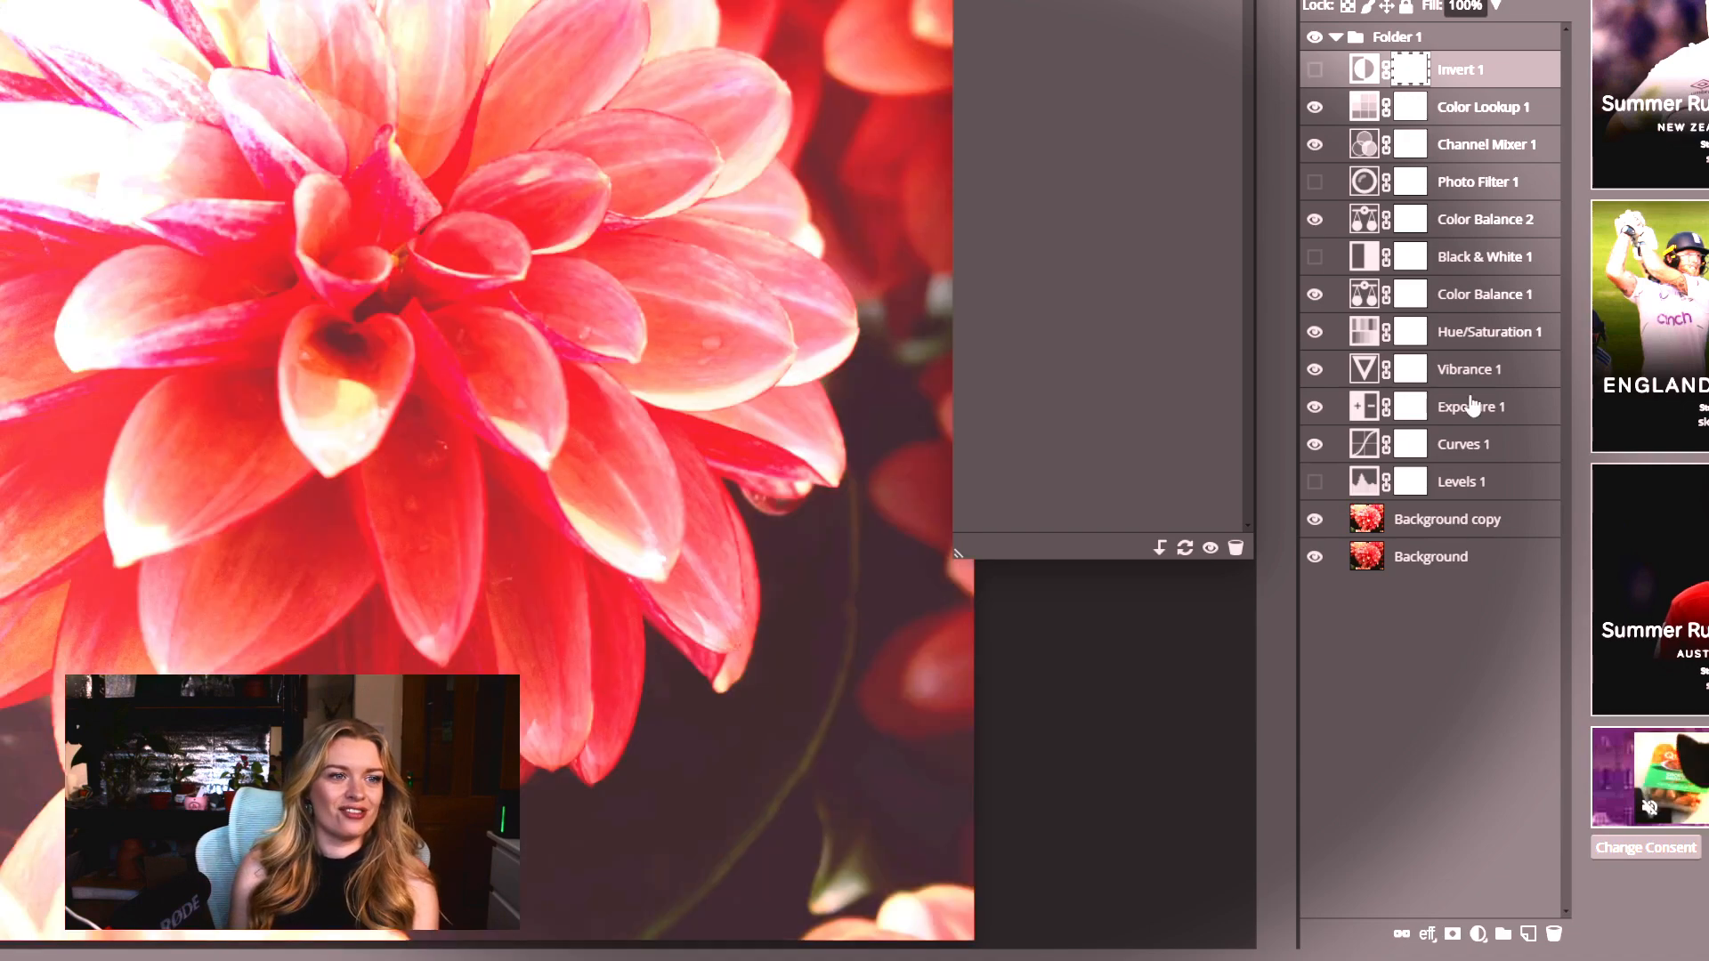
left_click(1479, 933)
left_click(1452, 770)
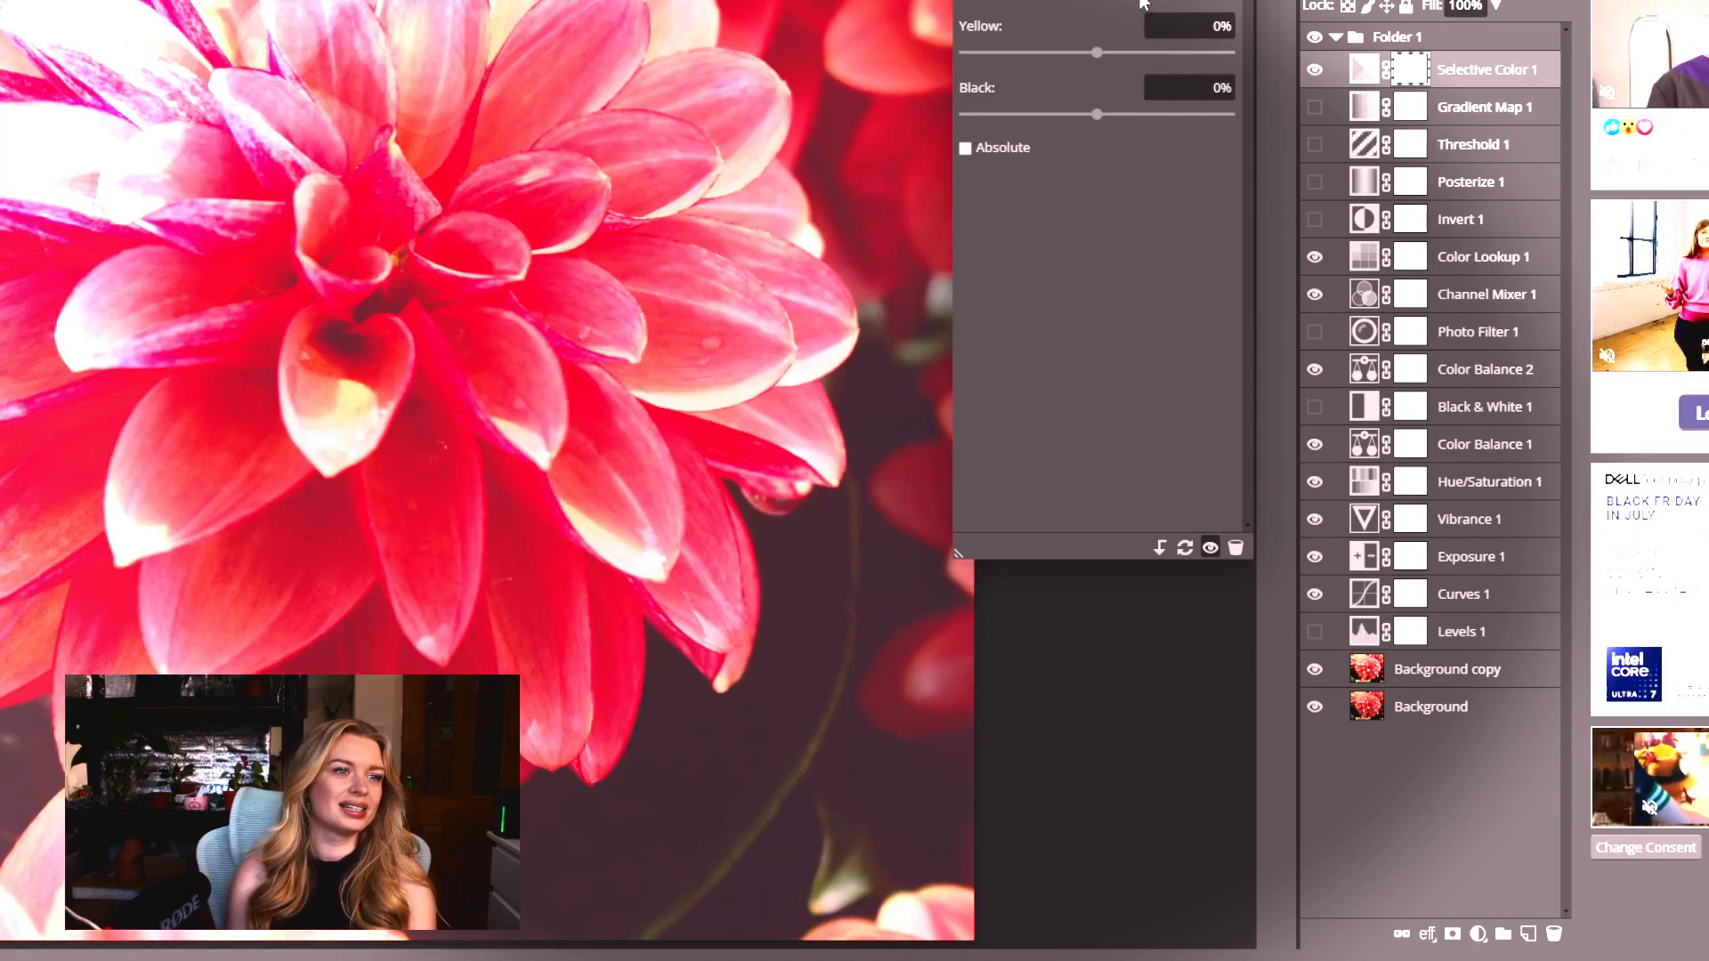
- Try different color balances in the Selective Color layer, ending with Yellow at -2% and Black at -1%
left_click_drag(1144, 2, 1102, 58)
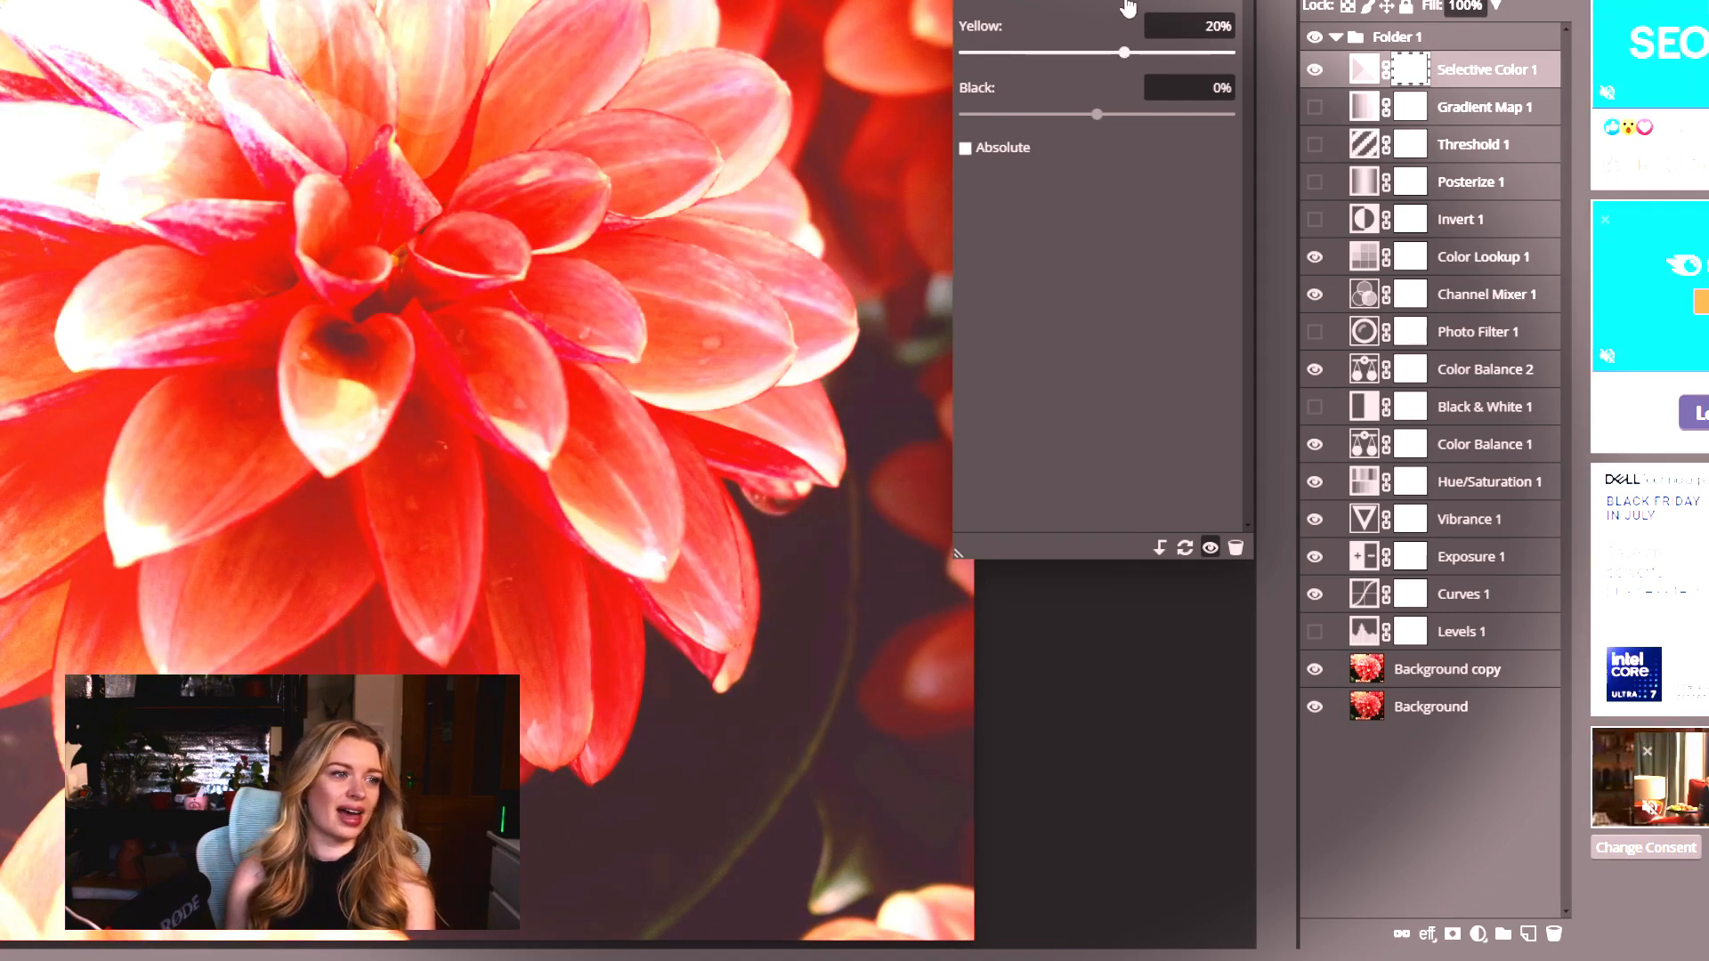
left_click_drag(1128, 7, 1095, 52)
left_click_drag(1128, 78, 1125, 77)
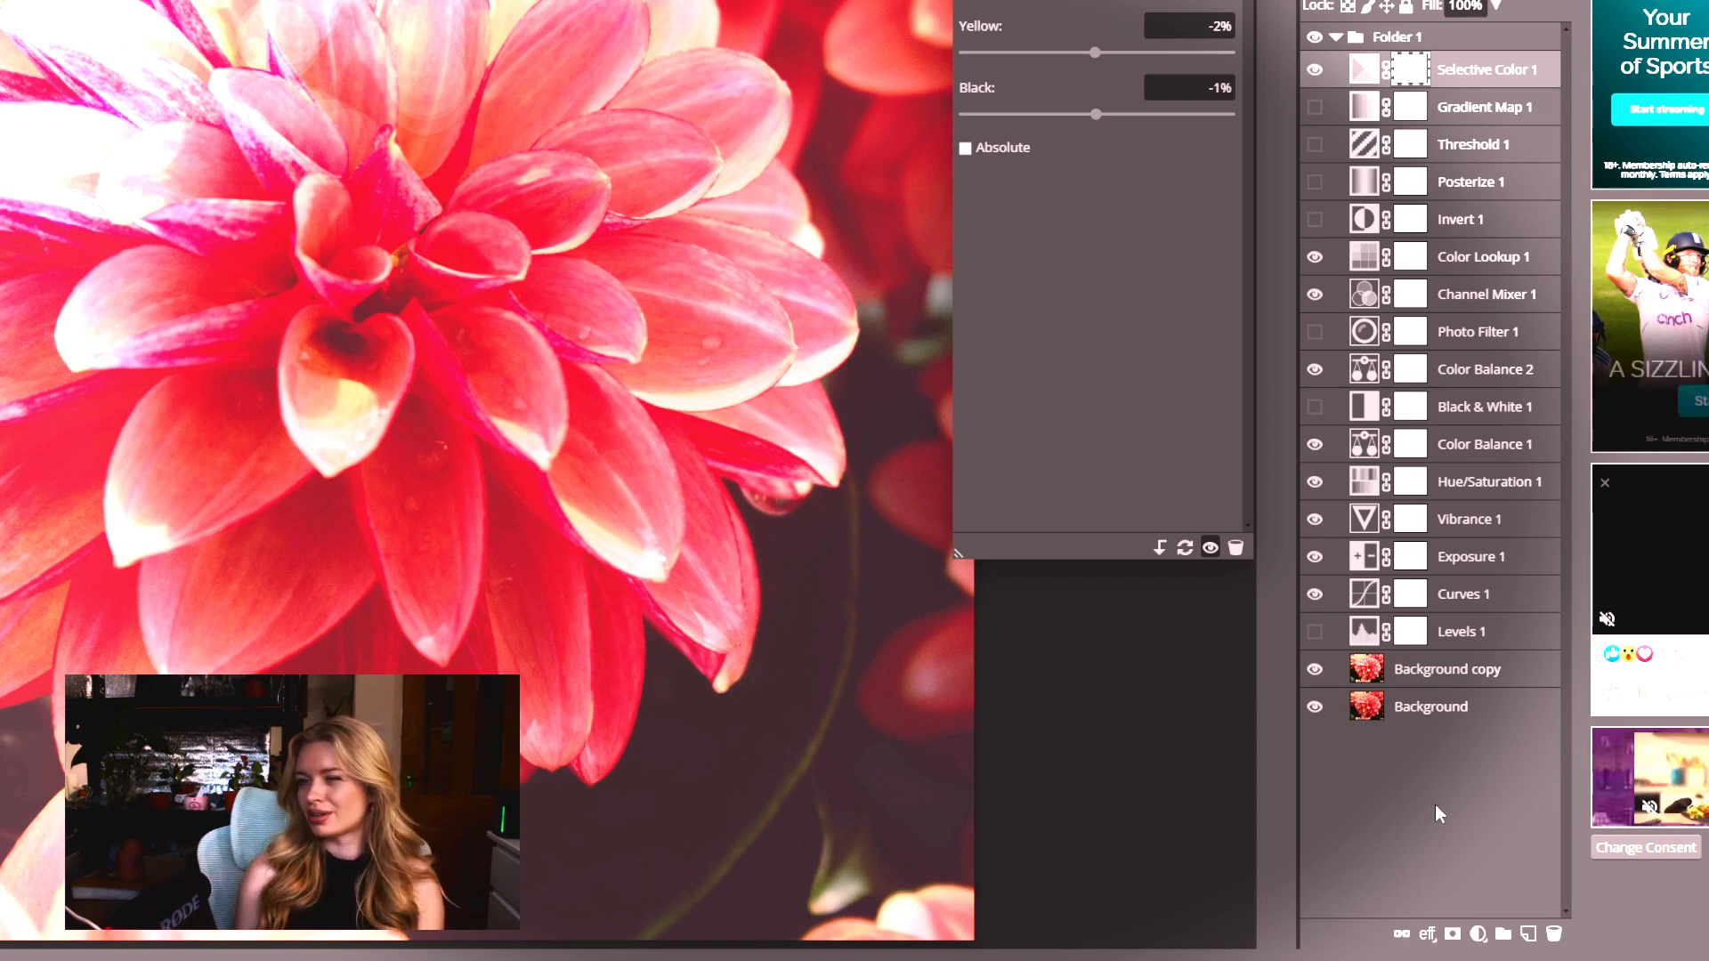
- Choose the Inner Shadow effect for the Selective Color layer and give the layer a second mask
left_click(1428, 939)
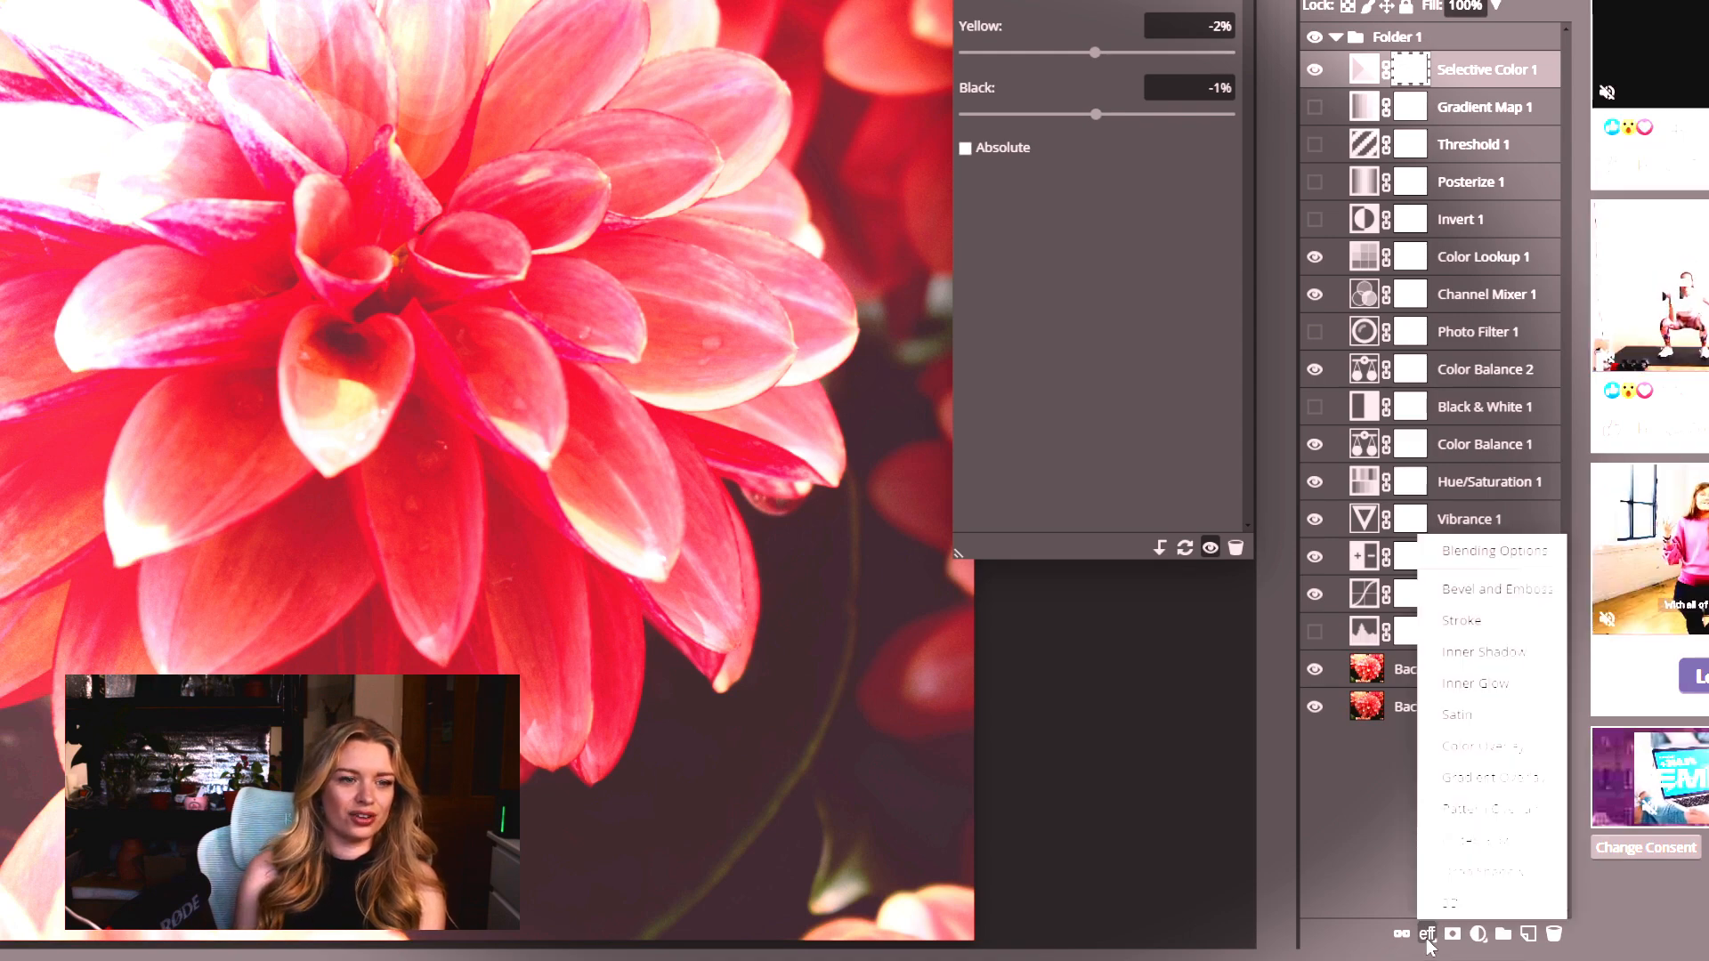
left_click(1456, 649)
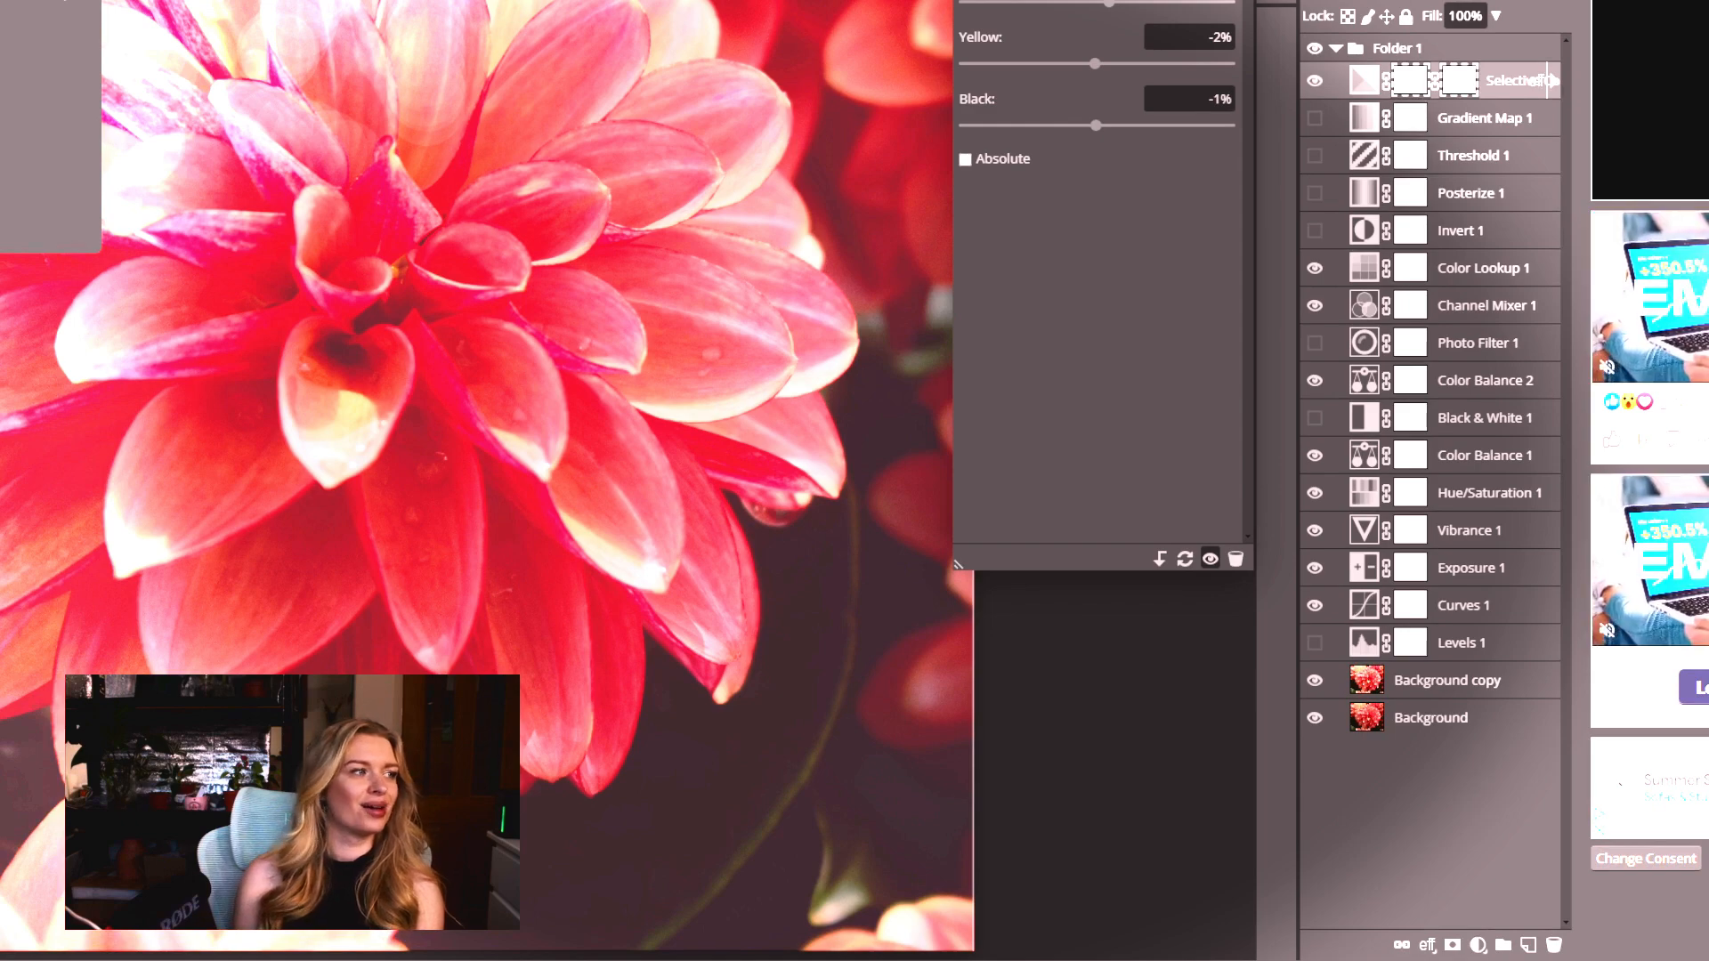
scroll(1146, 650, "down", 3)
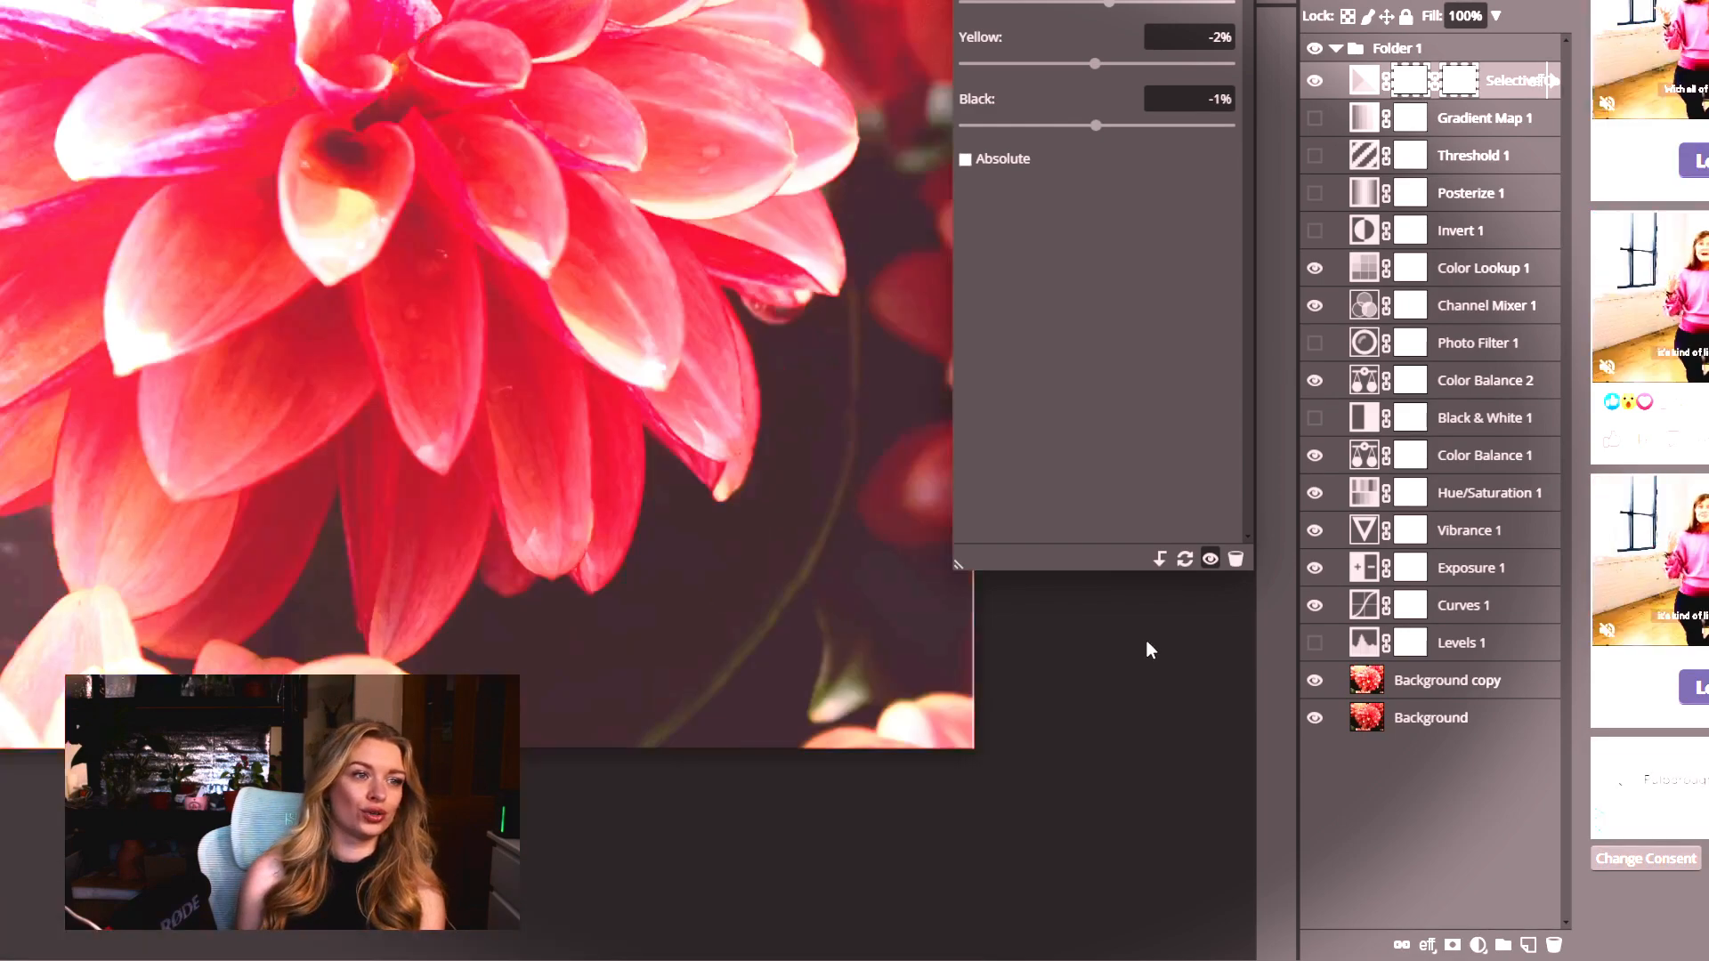
scroll(1146, 650, "up", 2)
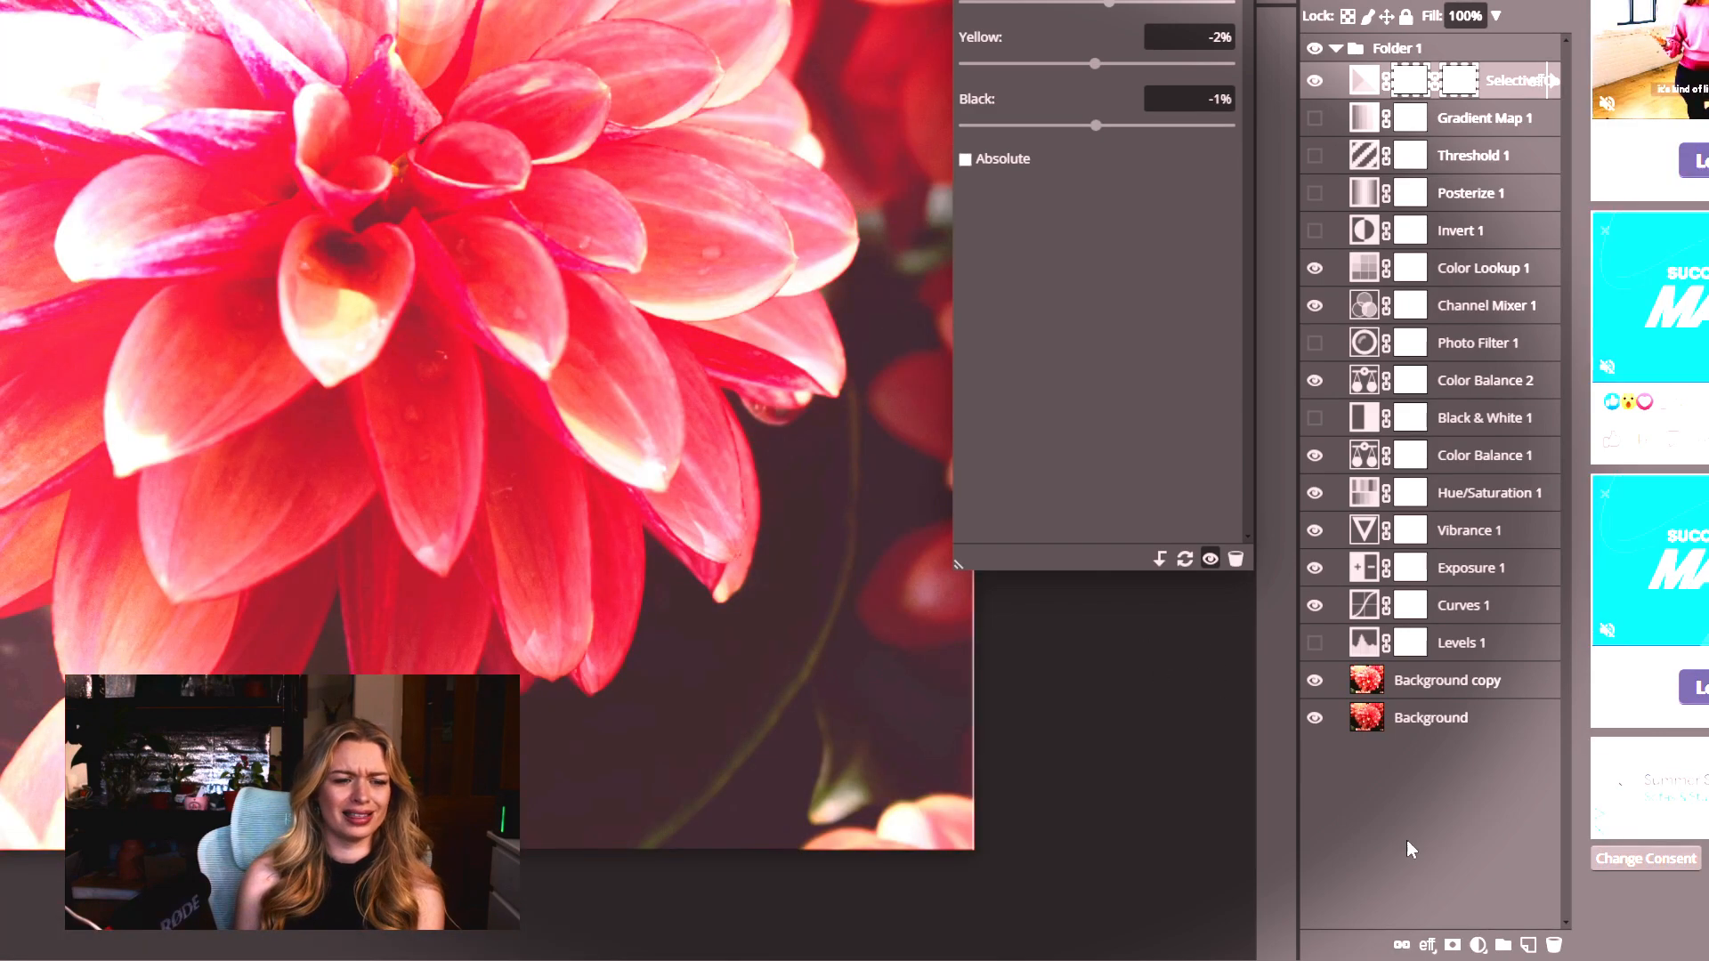
- Select the Background copy layer and collapse Folder 1 to hide its layers
left_click(1442, 680)
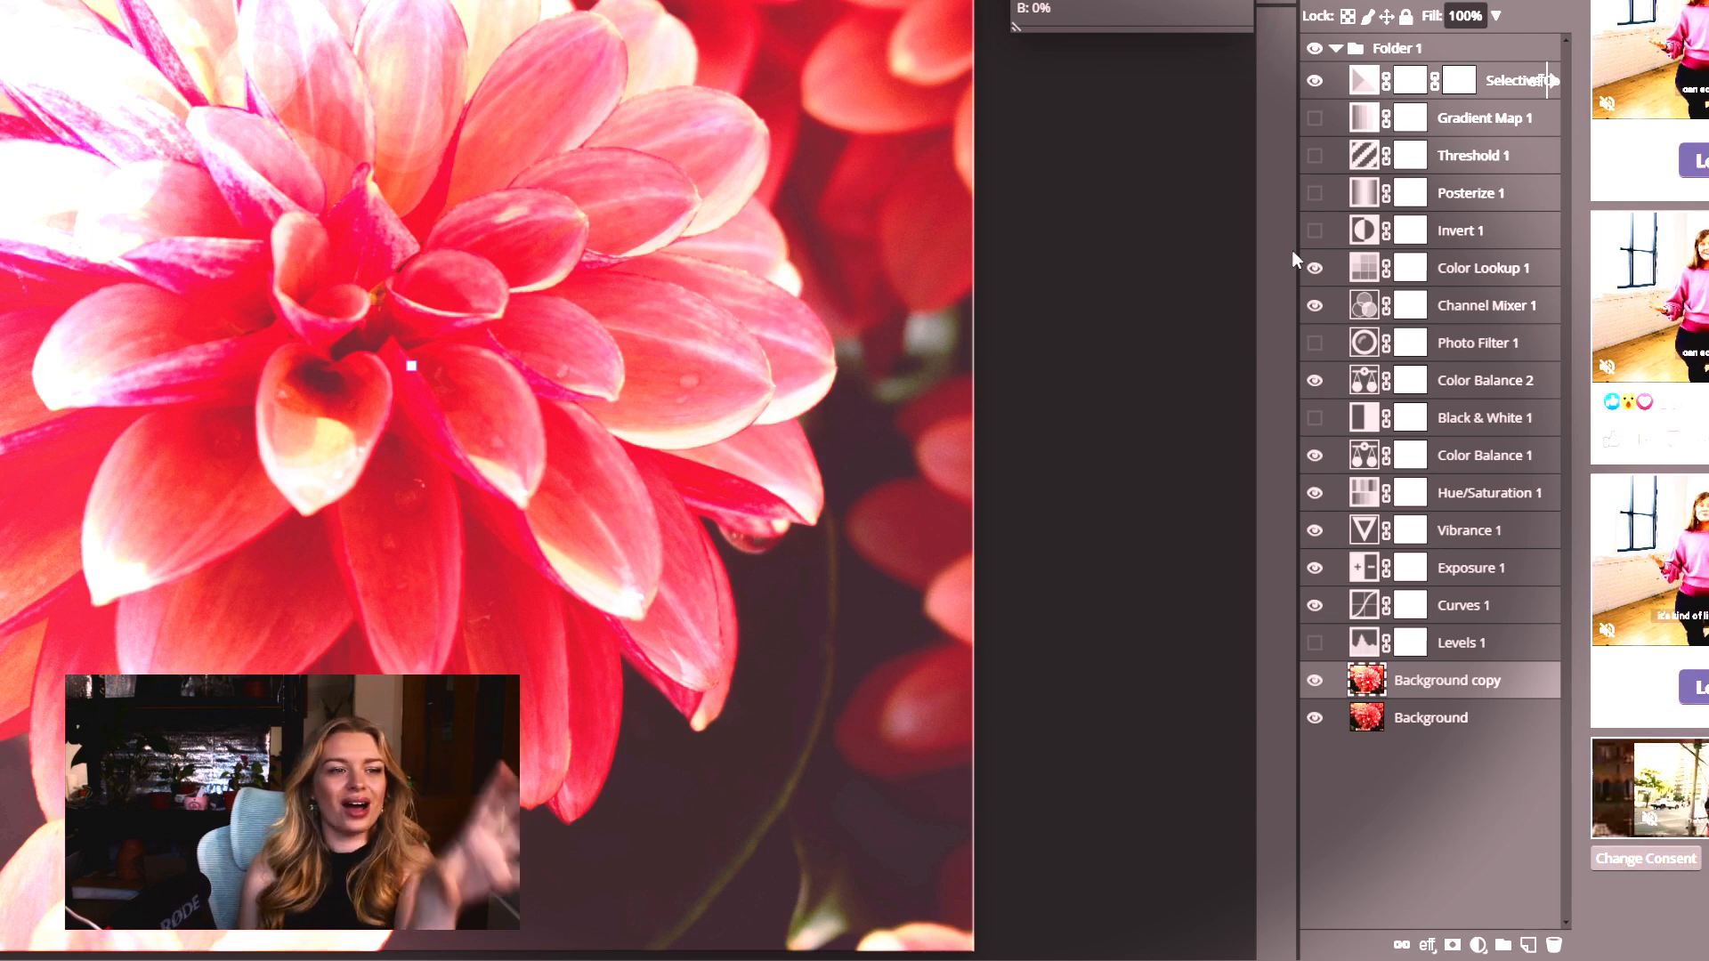
left_click(1337, 81)
left_click(1336, 50)
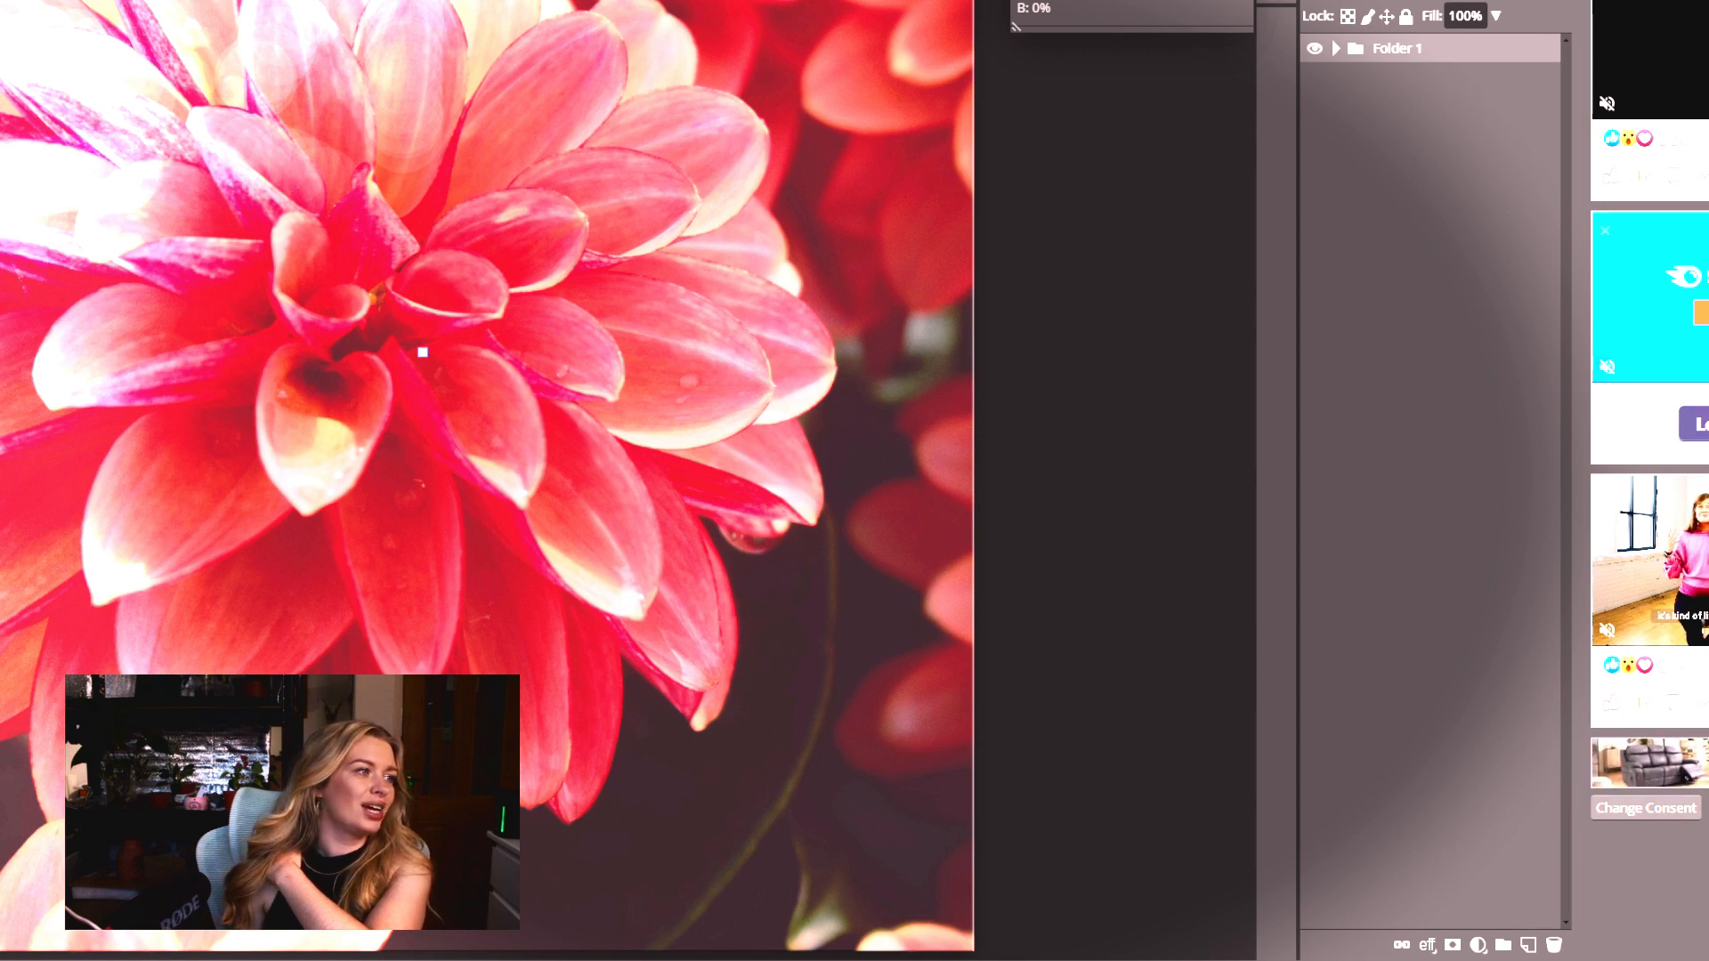
- Open the save-for-web export of the edited flower image
key("ctrl+alt+shift+s")
left_click(53, 121)
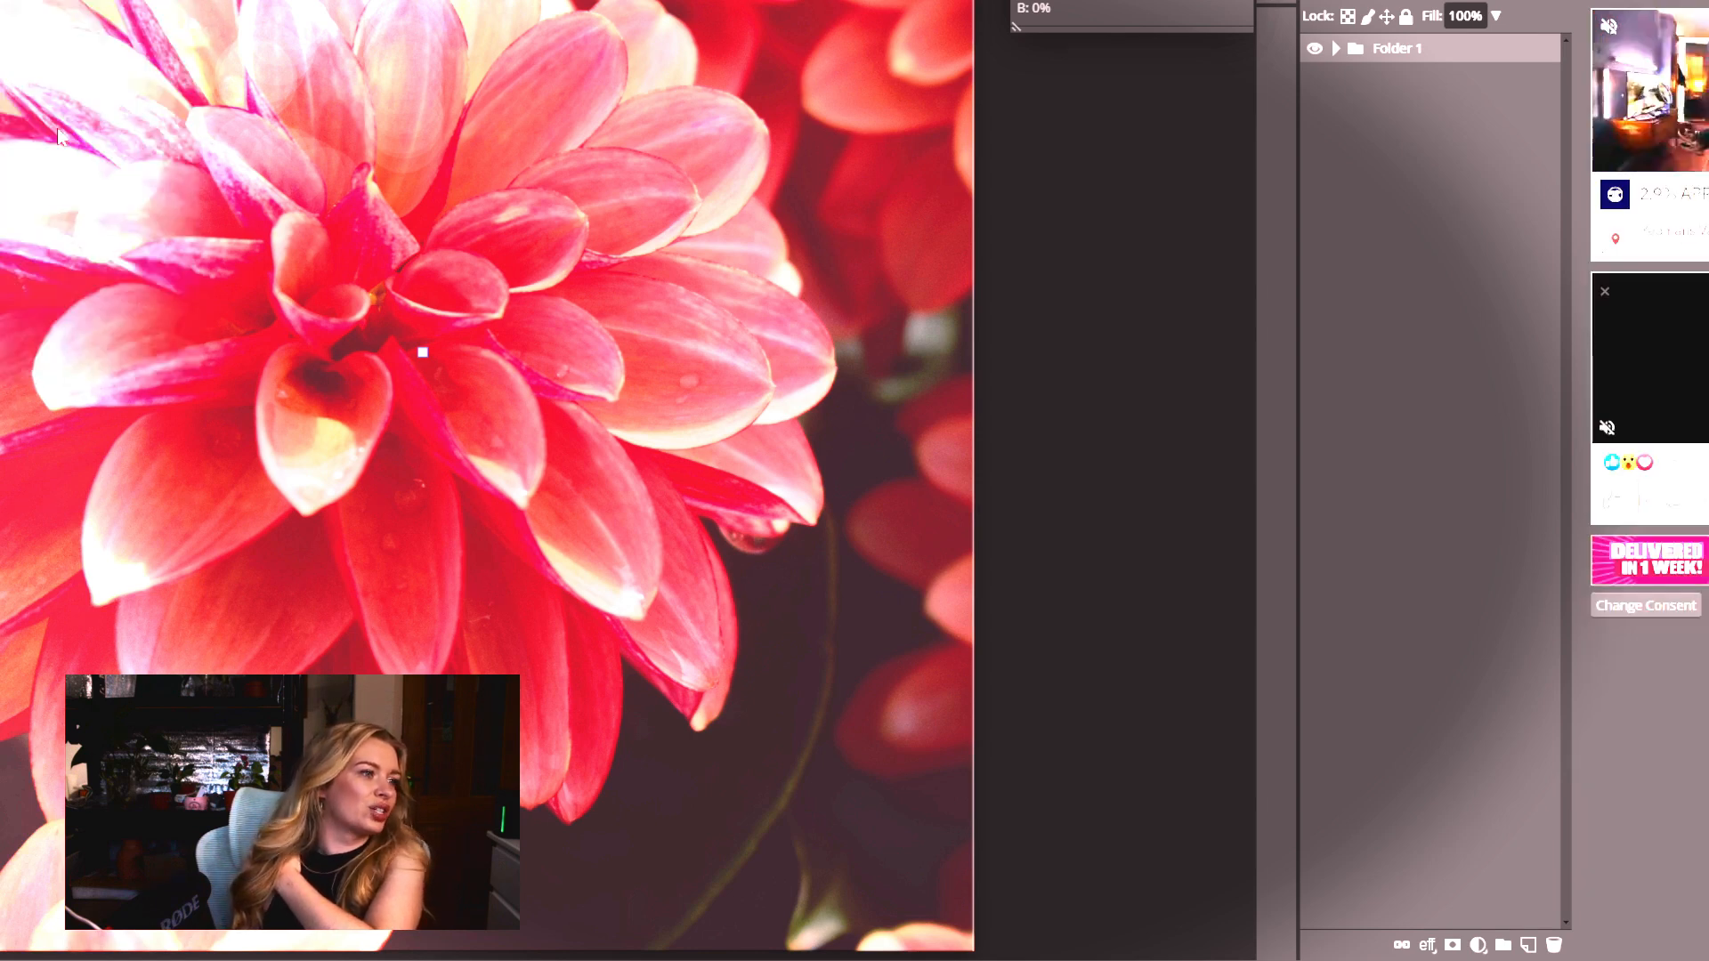